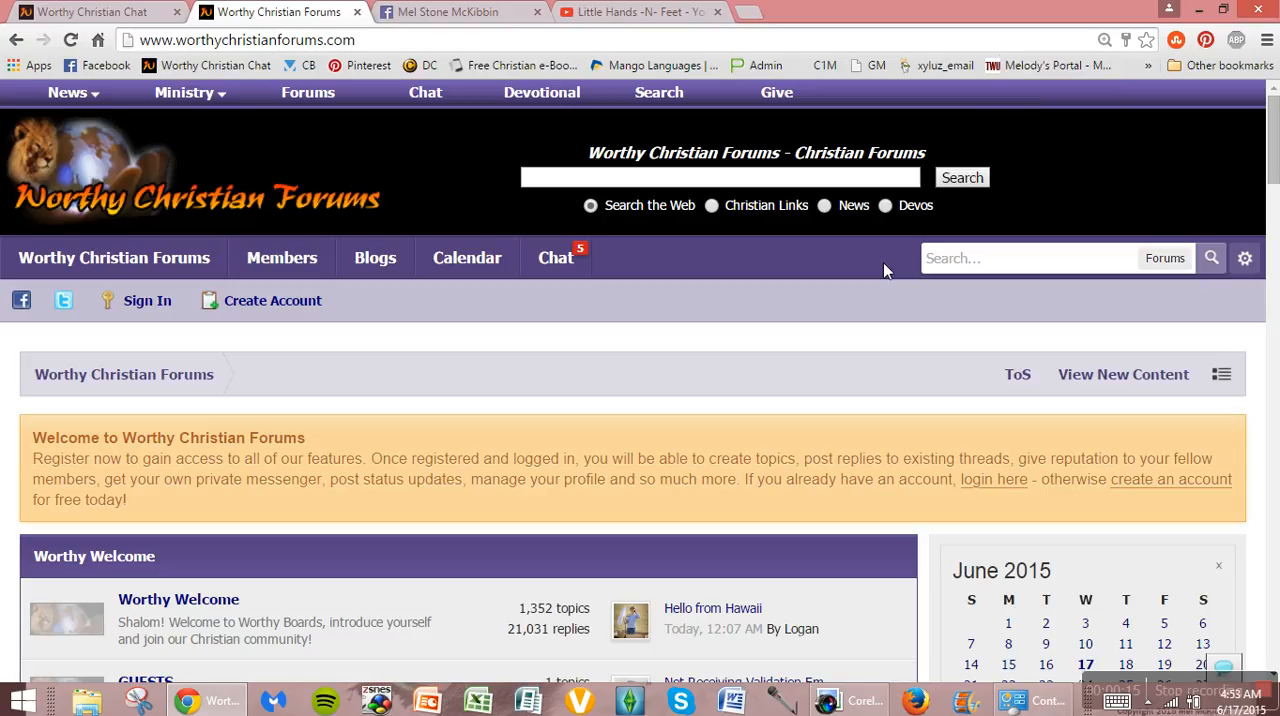
Step: Sign in to the forum with the saved username and password
{"action": "key", "text": "ctrl+minus"}
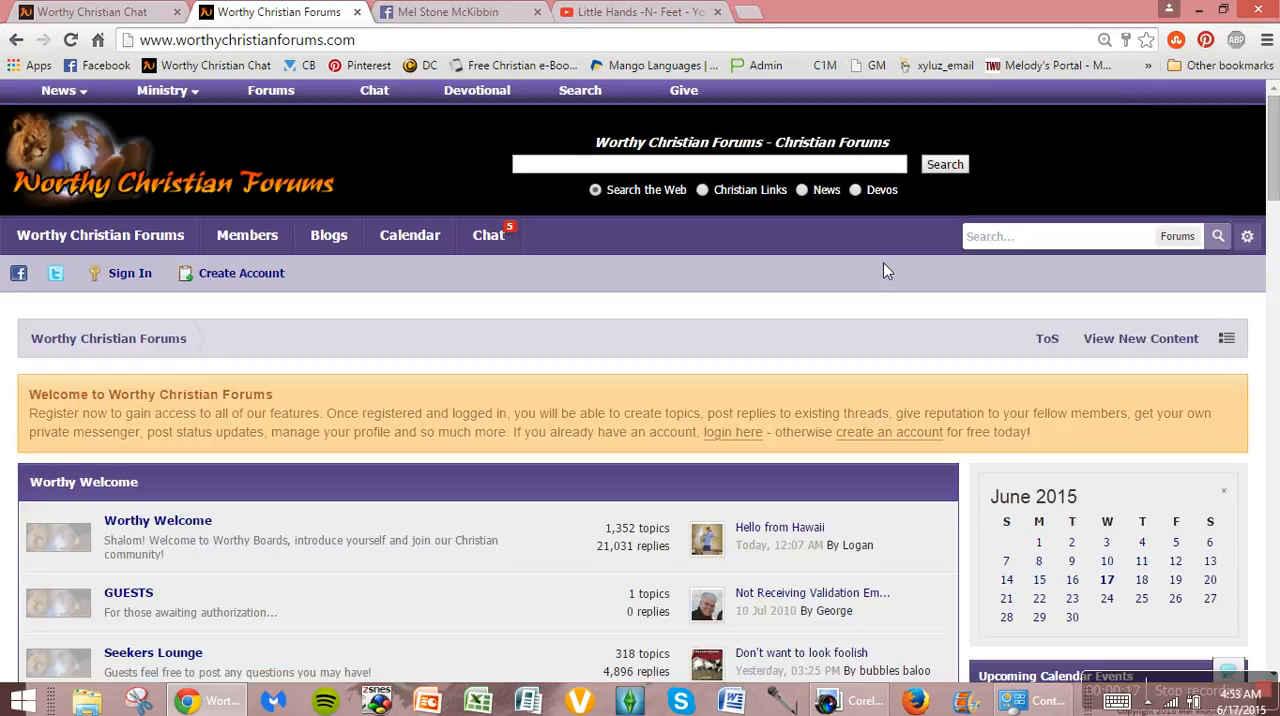
{"action": "key", "text": "ctrl+plus"}
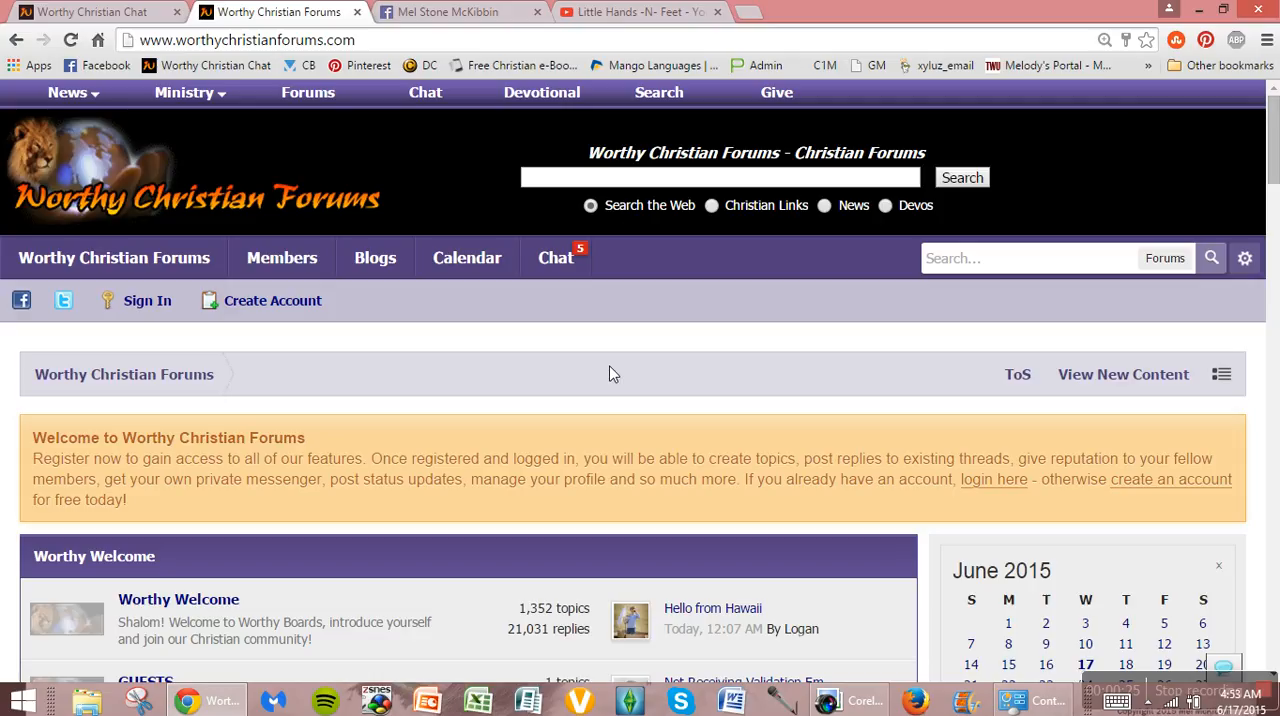
{"action": "left_click", "coordinate": [140, 305]}
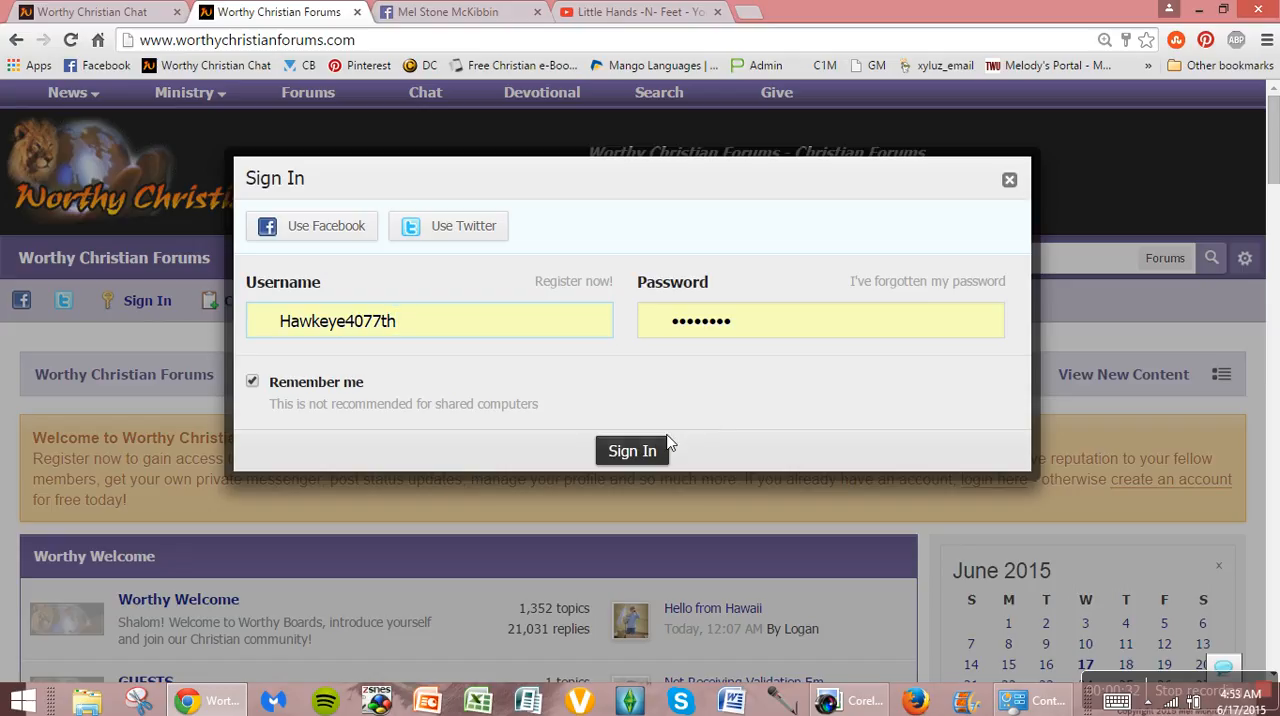
{"action": "left_click", "coordinate": [633, 451]}
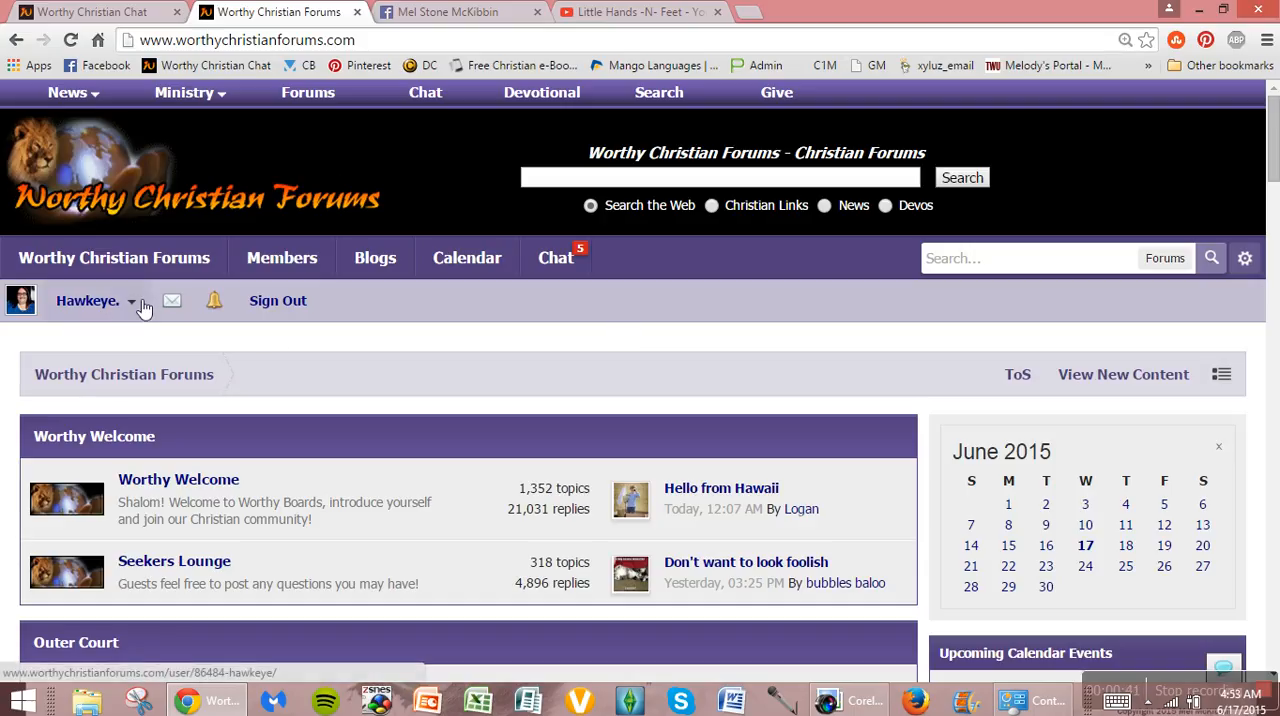
Step: Open your own profile page and go to editing its profile settings
{"action": "left_click", "coordinate": [140, 305]}
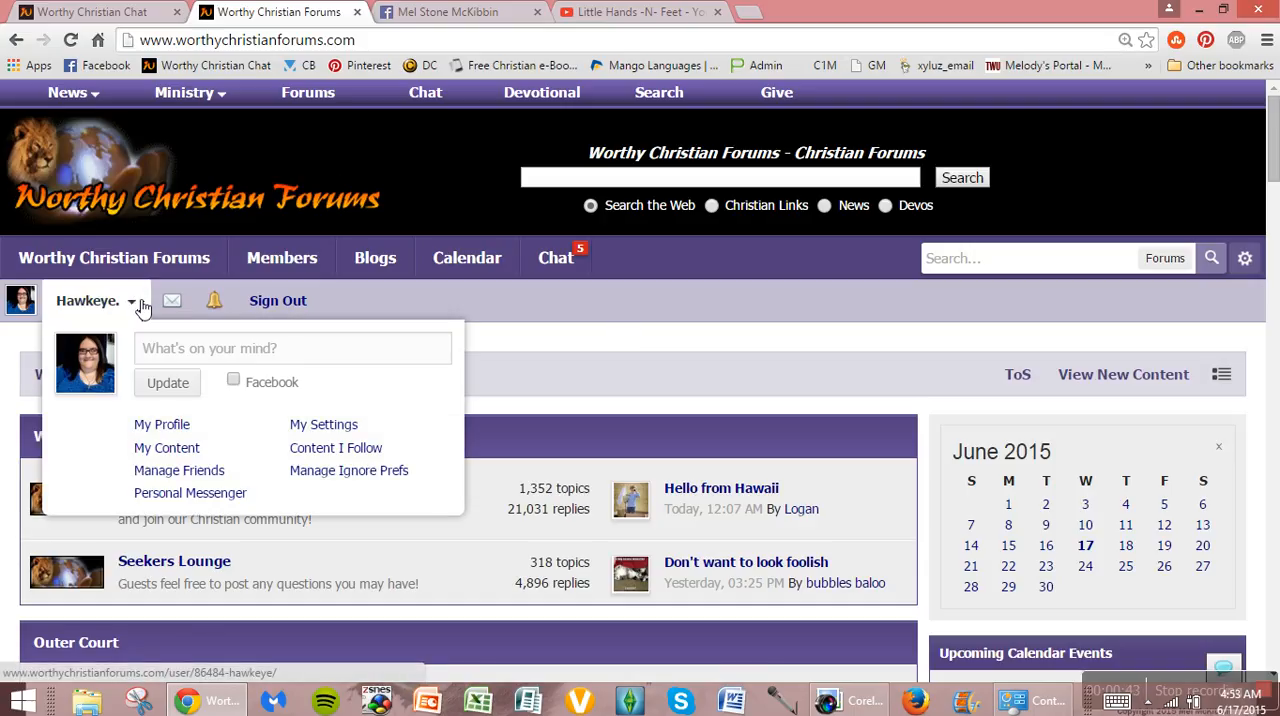
{"action": "left_click", "coordinate": [186, 433]}
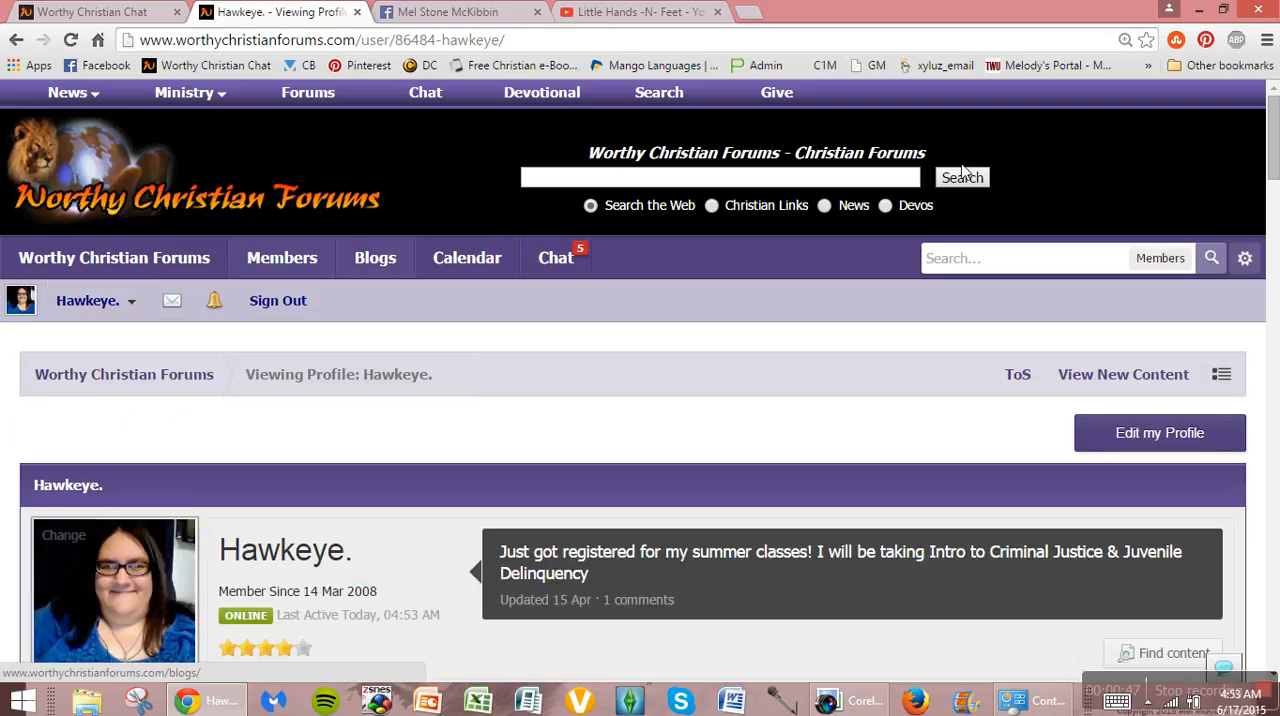
{"action": "left_click_drag", "start_coordinate": [1276, 150], "coordinate": [1276, 176]}
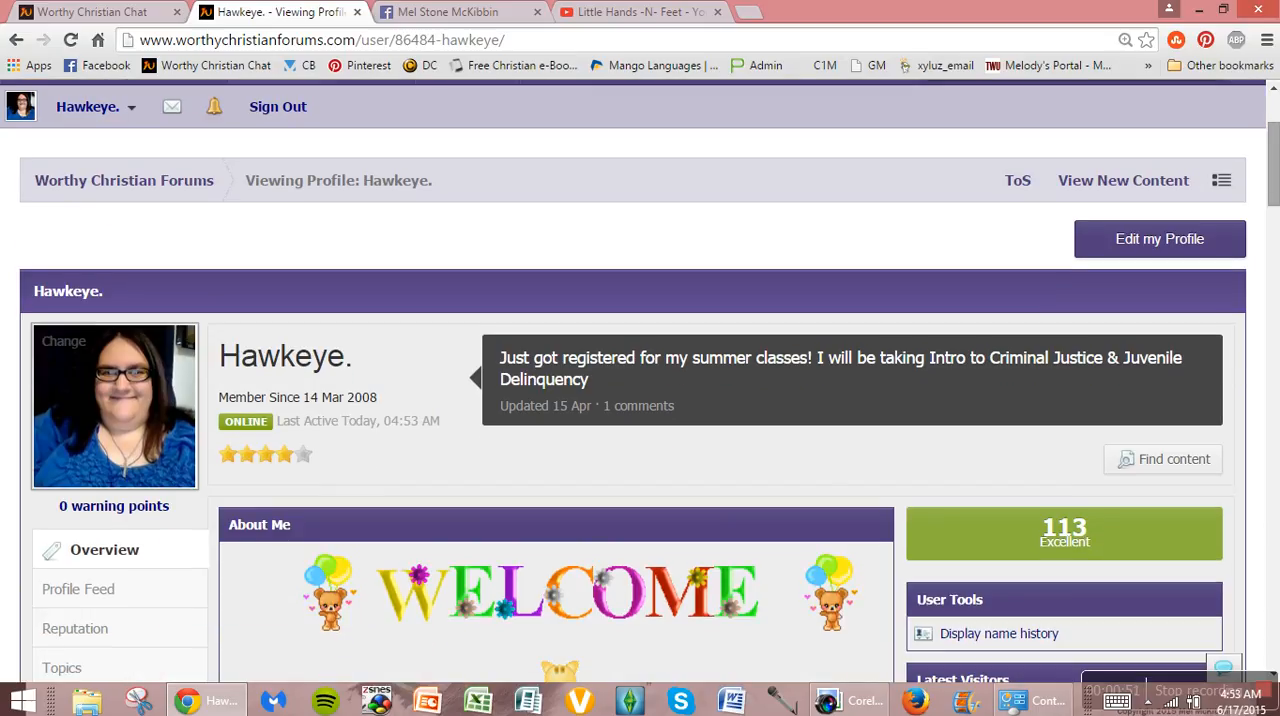
{"action": "left_click", "coordinate": [1156, 252]}
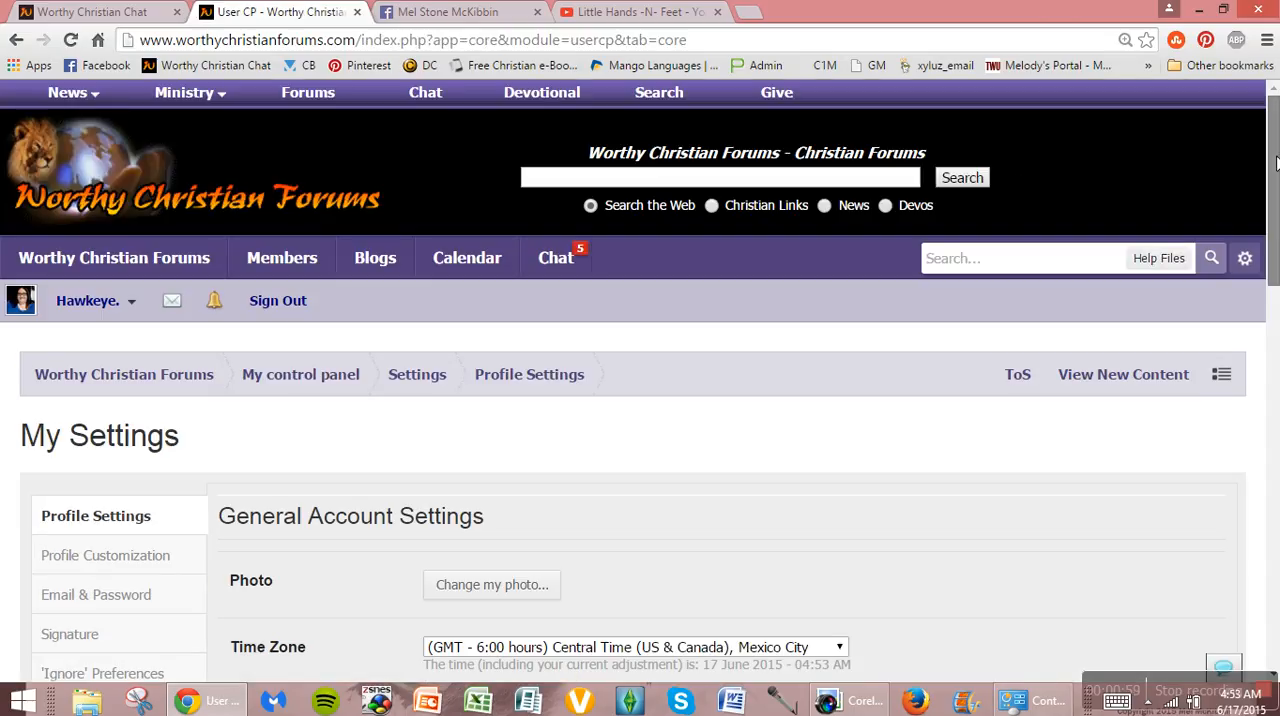
Step: Open the About Me page for editing from the profile information settings and look over its existing content
{"action": "left_click_drag", "start_coordinate": [1276, 163], "coordinate": [1276, 288]}
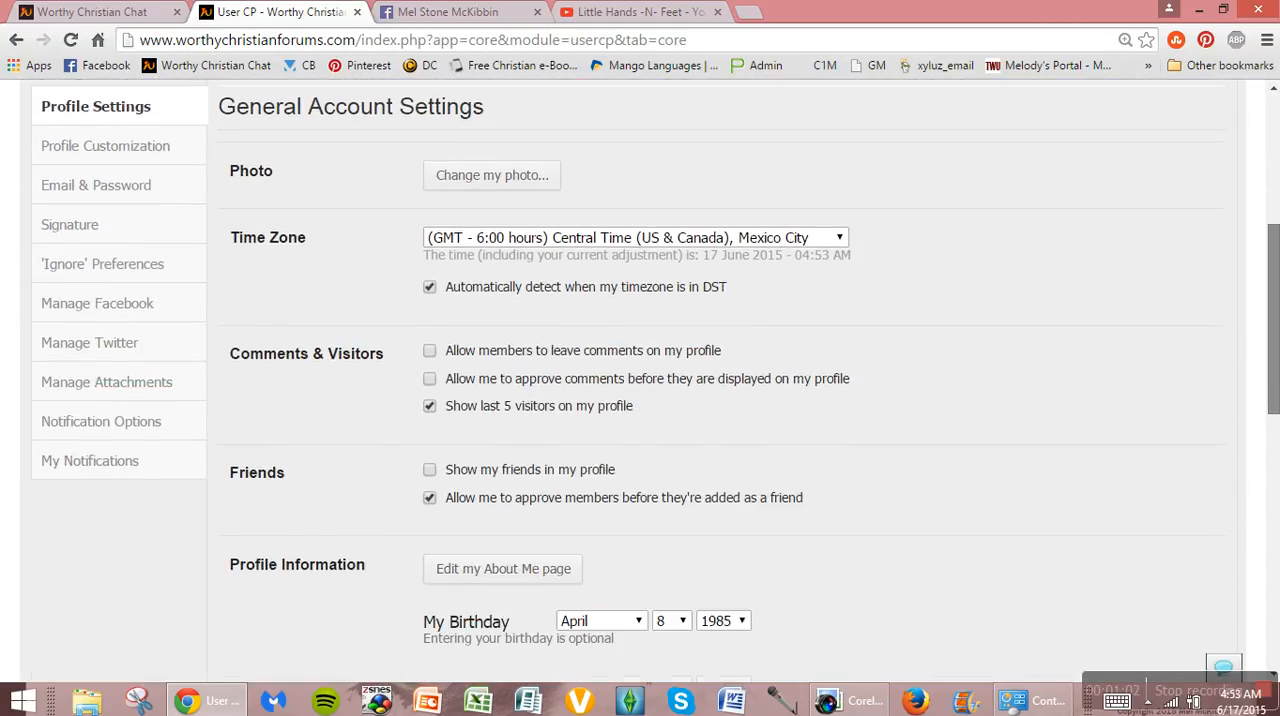
{"action": "scroll", "coordinate": [849, 241], "scroll_direction": "down", "scroll_amount": 2}
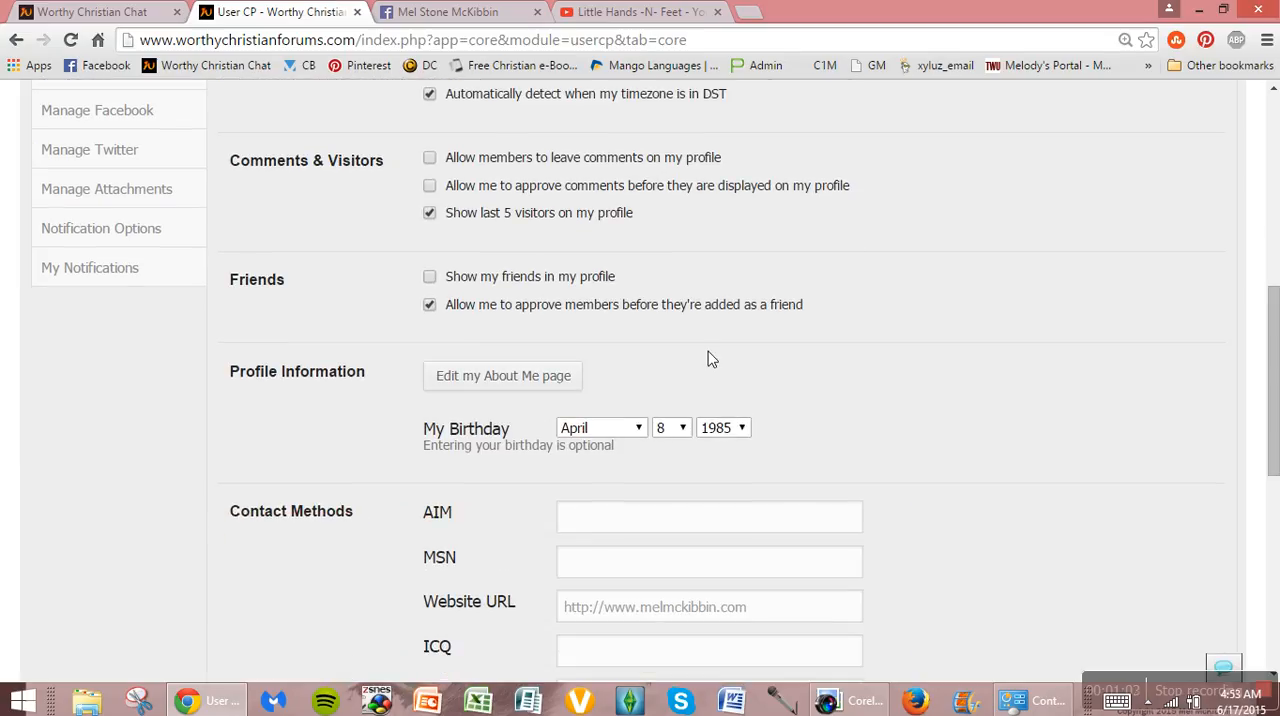
{"action": "left_click", "coordinate": [522, 390]}
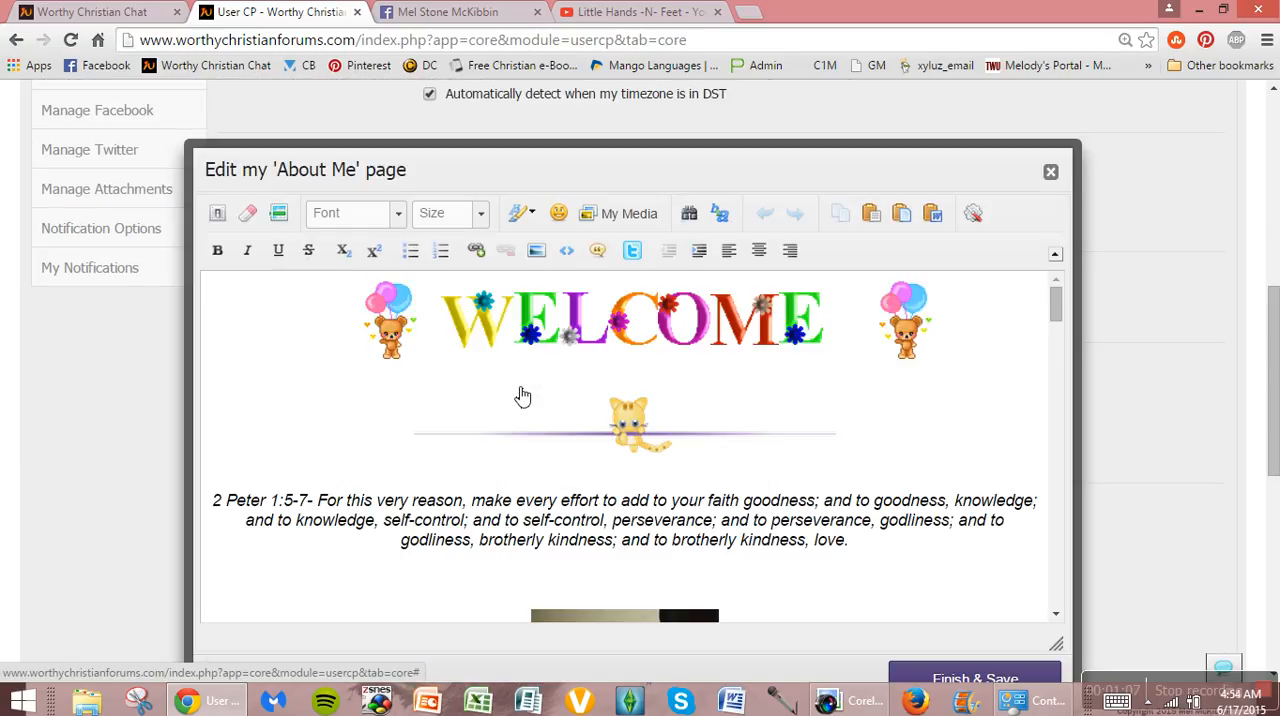
{"action": "left_click_drag", "start_coordinate": [1052, 301], "coordinate": [1081, 387]}
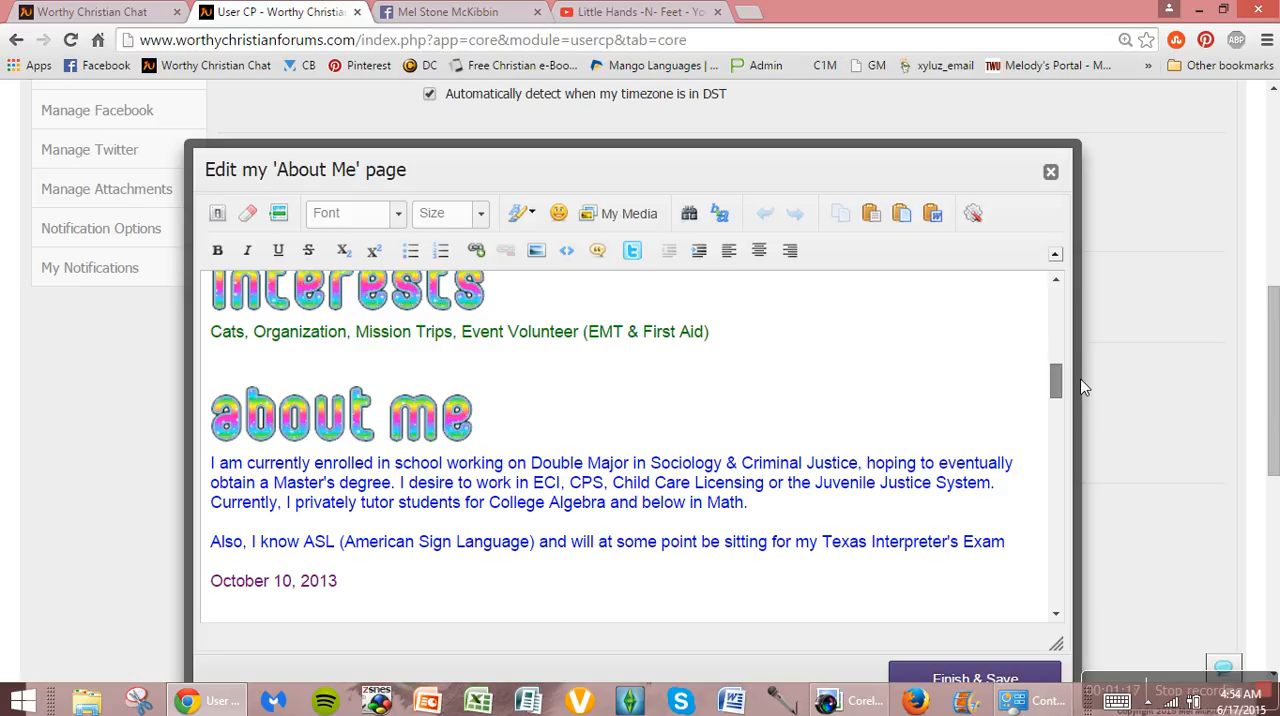
{"action": "left_click_drag", "start_coordinate": [1081, 387], "coordinate": [1145, 237]}
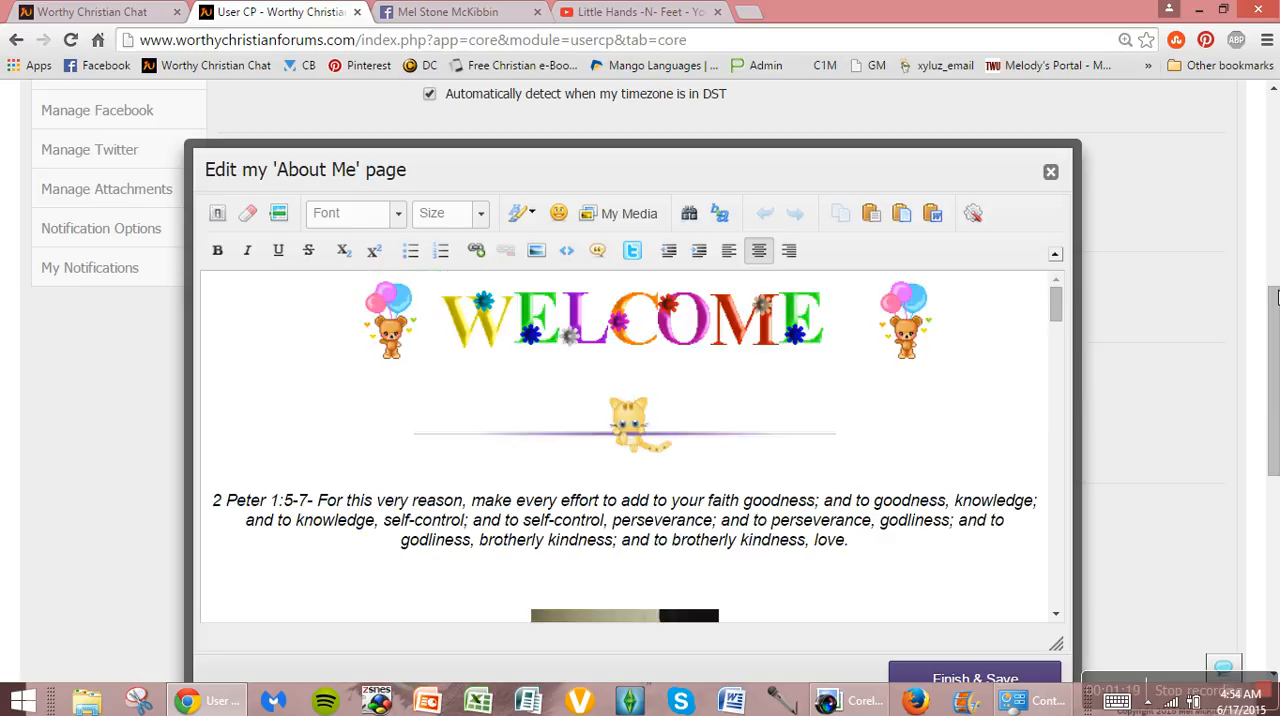
{"action": "left_click_drag", "start_coordinate": [1276, 318], "coordinate": [1276, 327]}
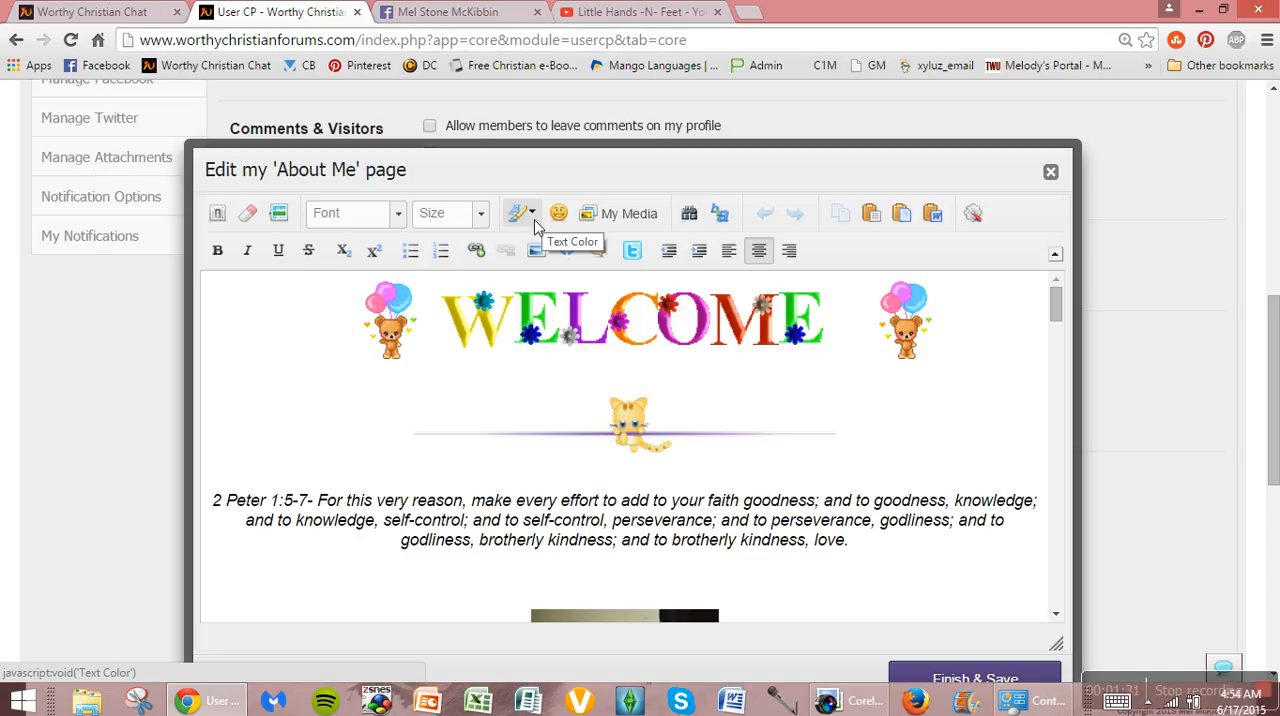
Step: Undo the accidental move of the 2 Peter 1:5-7 verse and set its text color to #ff3300
{"action": "left_click_drag", "start_coordinate": [874, 548], "coordinate": [340, 387]}
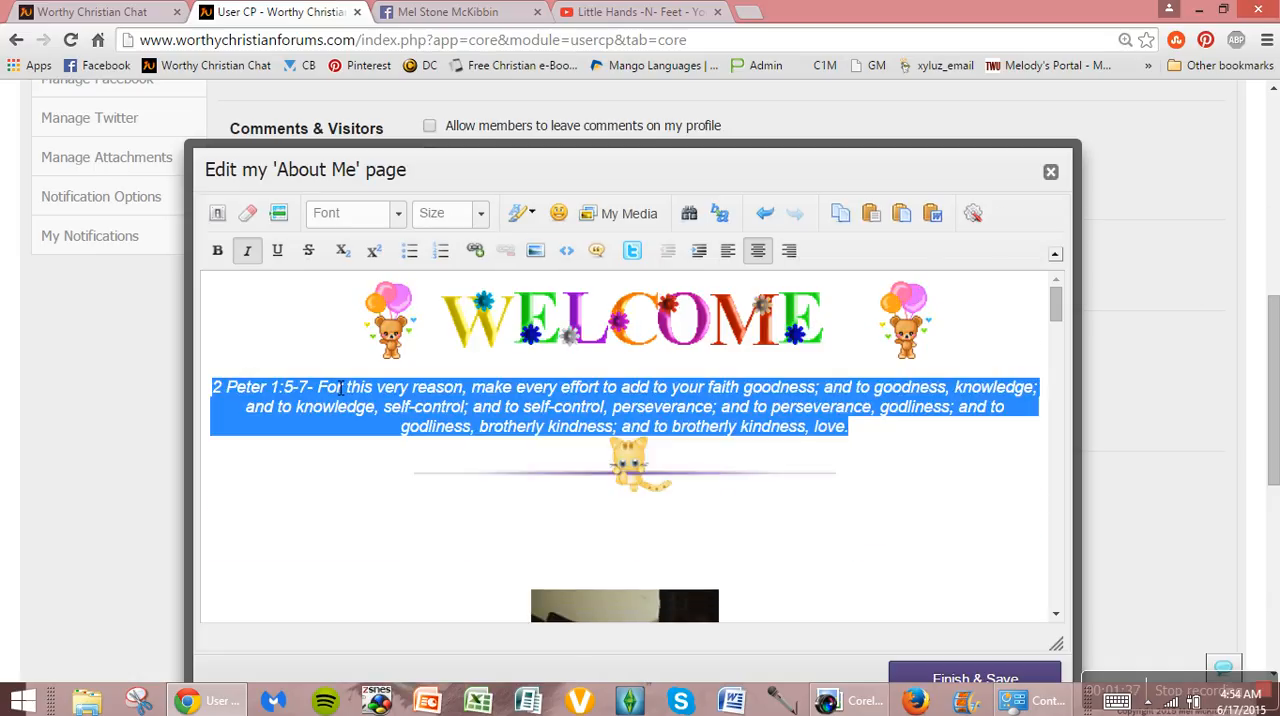
{"action": "key", "text": "ctrl+z"}
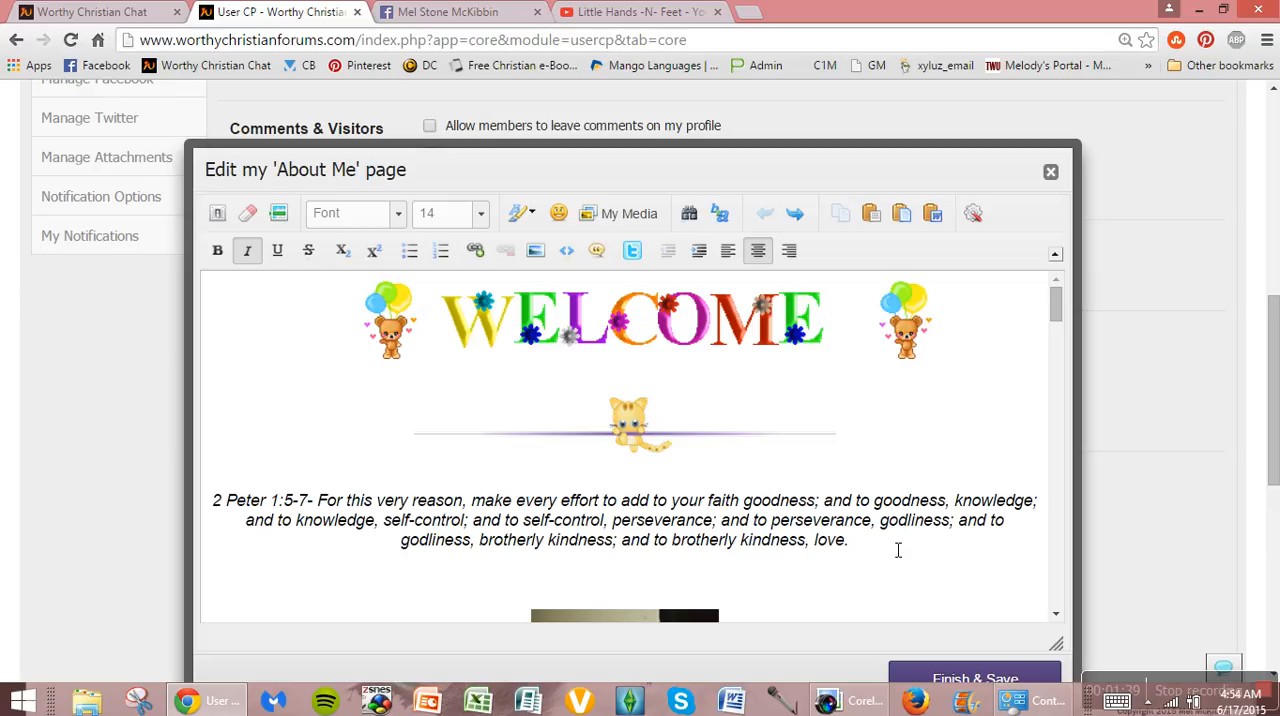
{"action": "left_click_drag", "start_coordinate": [852, 541], "coordinate": [214, 480]}
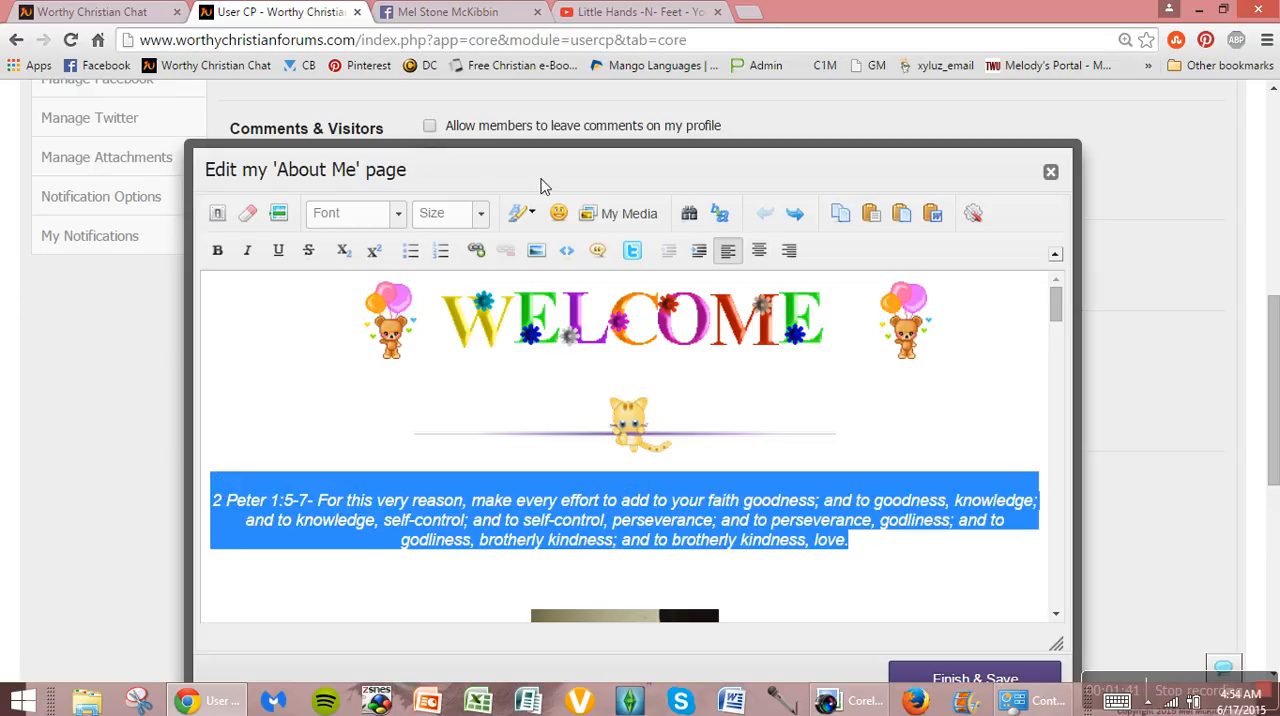
{"action": "left_click", "coordinate": [533, 213]}
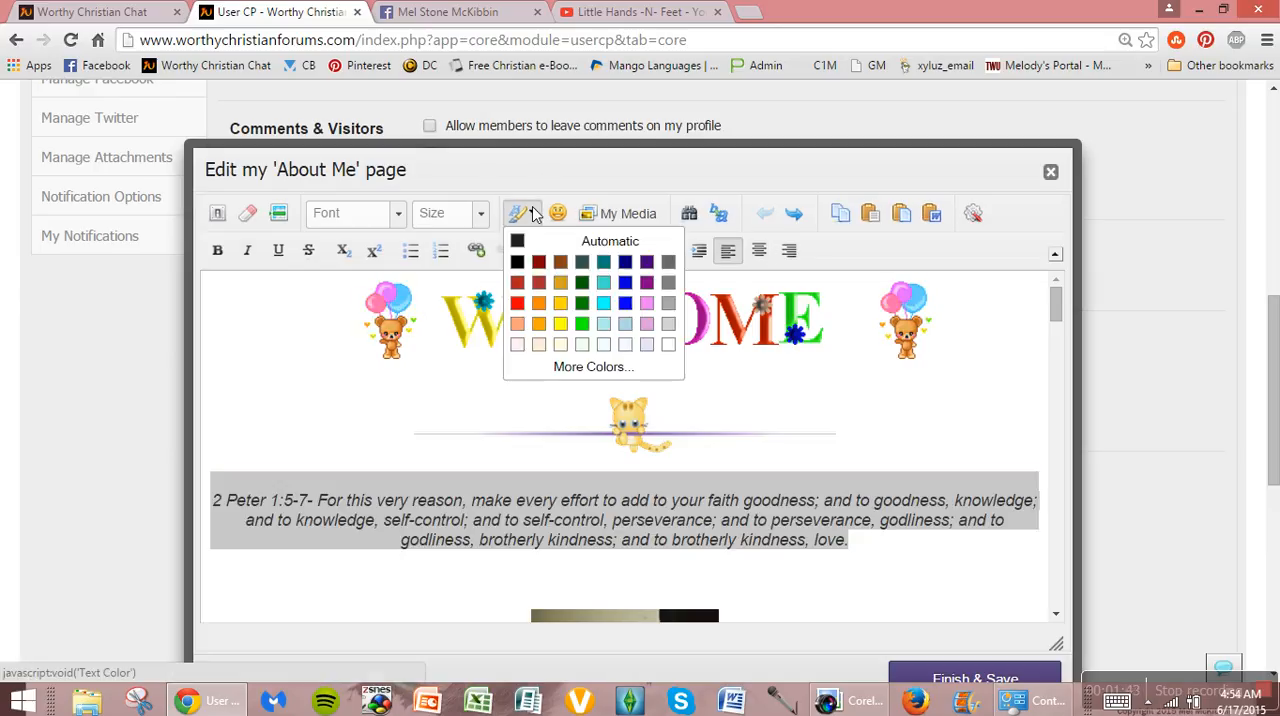
{"action": "left_click", "coordinate": [600, 367]}
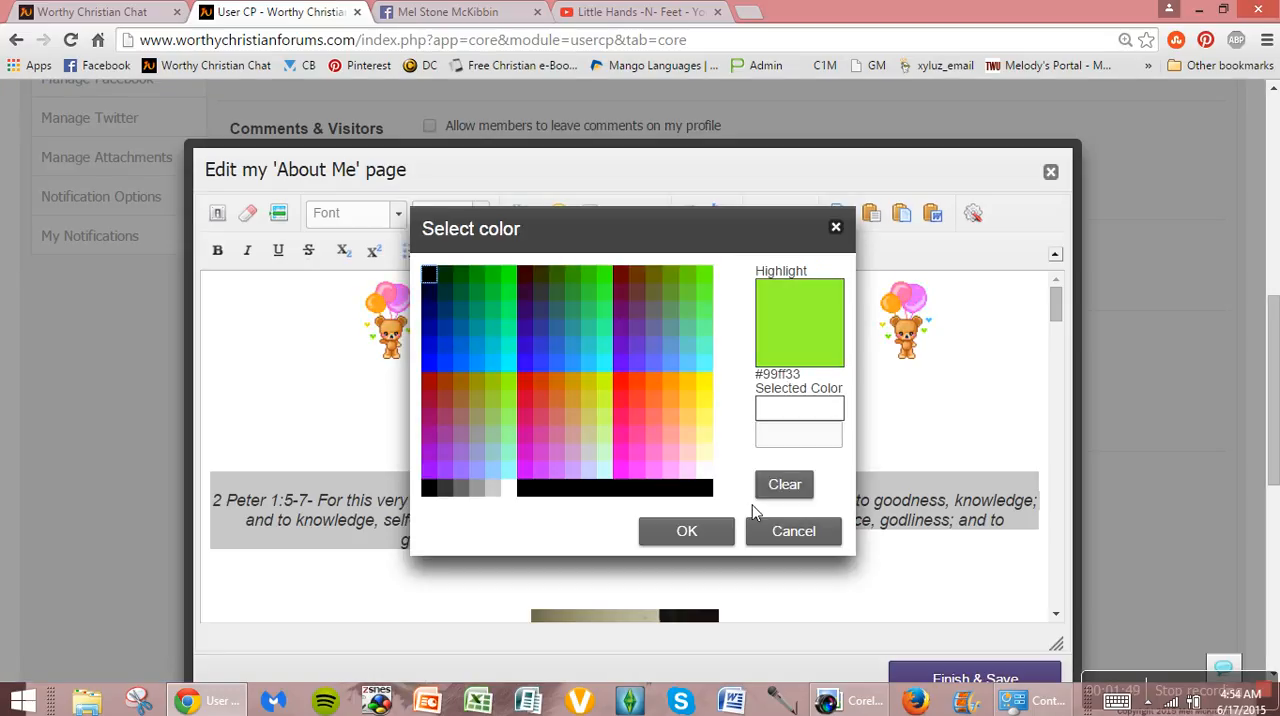
{"action": "left_click", "coordinate": [631, 388]}
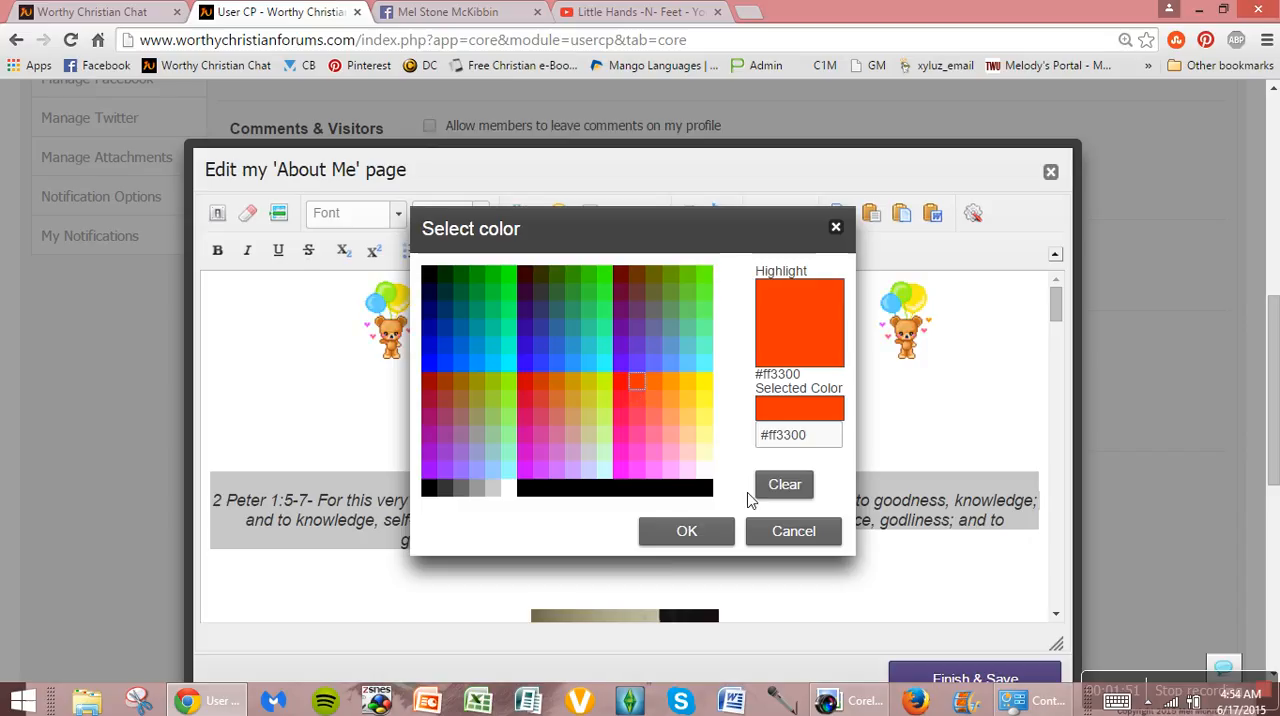
{"action": "left_click", "coordinate": [716, 531]}
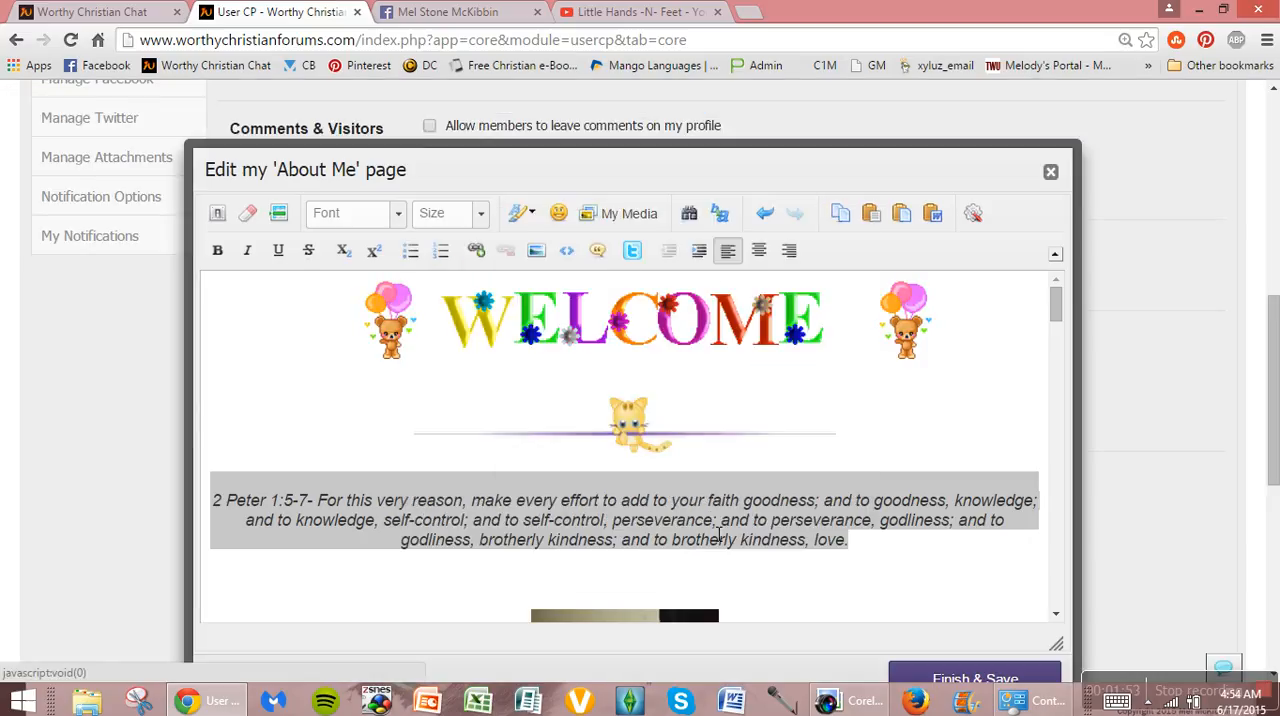
{"action": "left_click", "coordinate": [948, 556]}
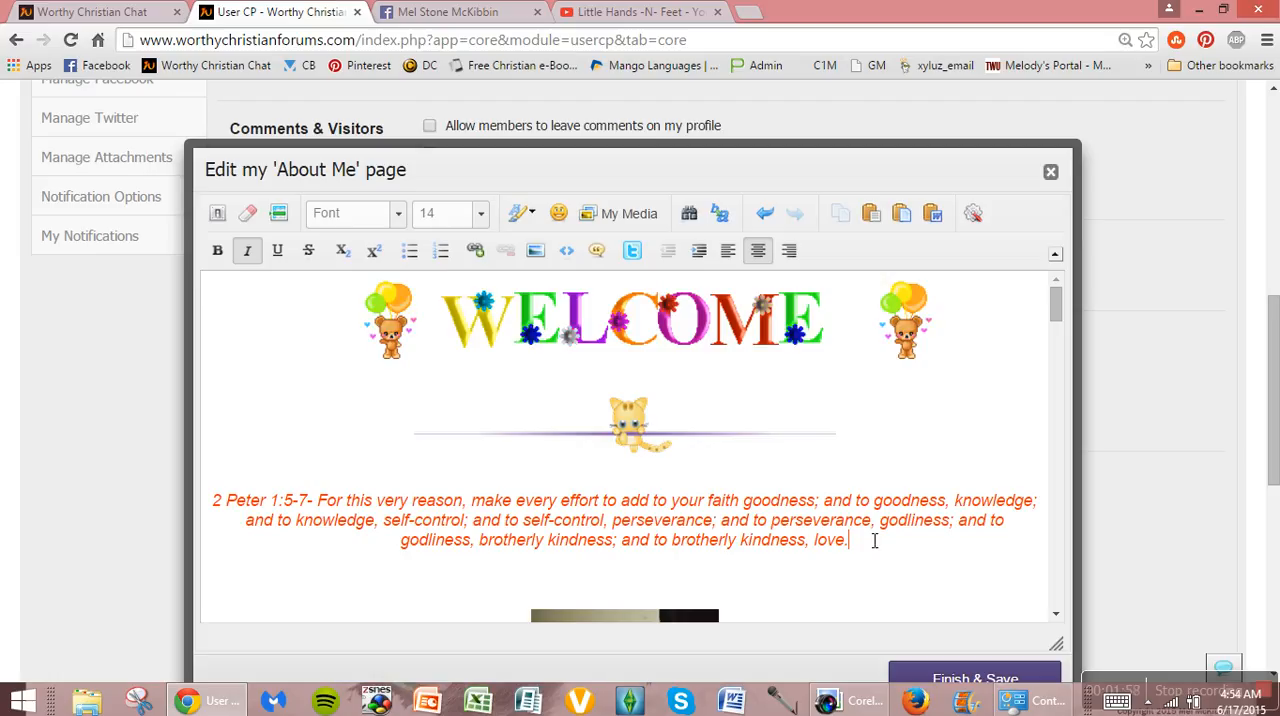
Step: Make the whole 2 Peter 1:5-7 verse bold and underlined while keeping it italic
{"action": "left_click_drag", "start_coordinate": [873, 553], "coordinate": [210, 513]}
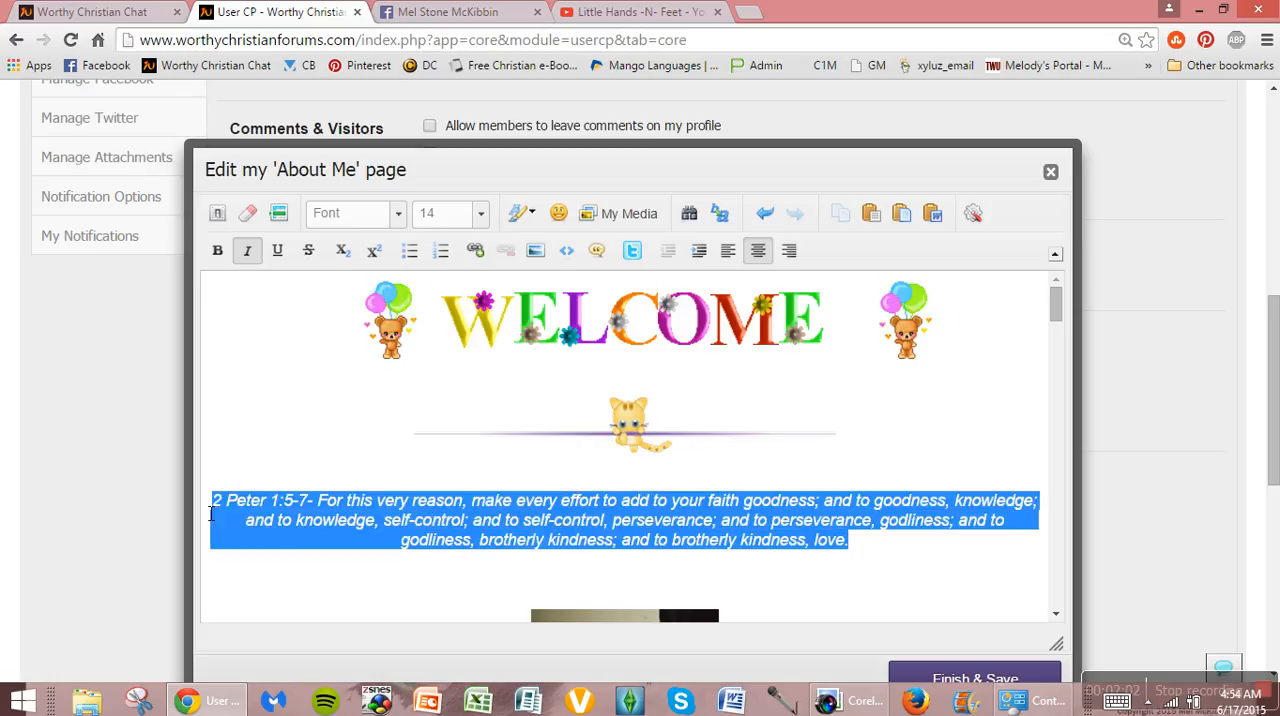
{"action": "left_click", "coordinate": [218, 250]}
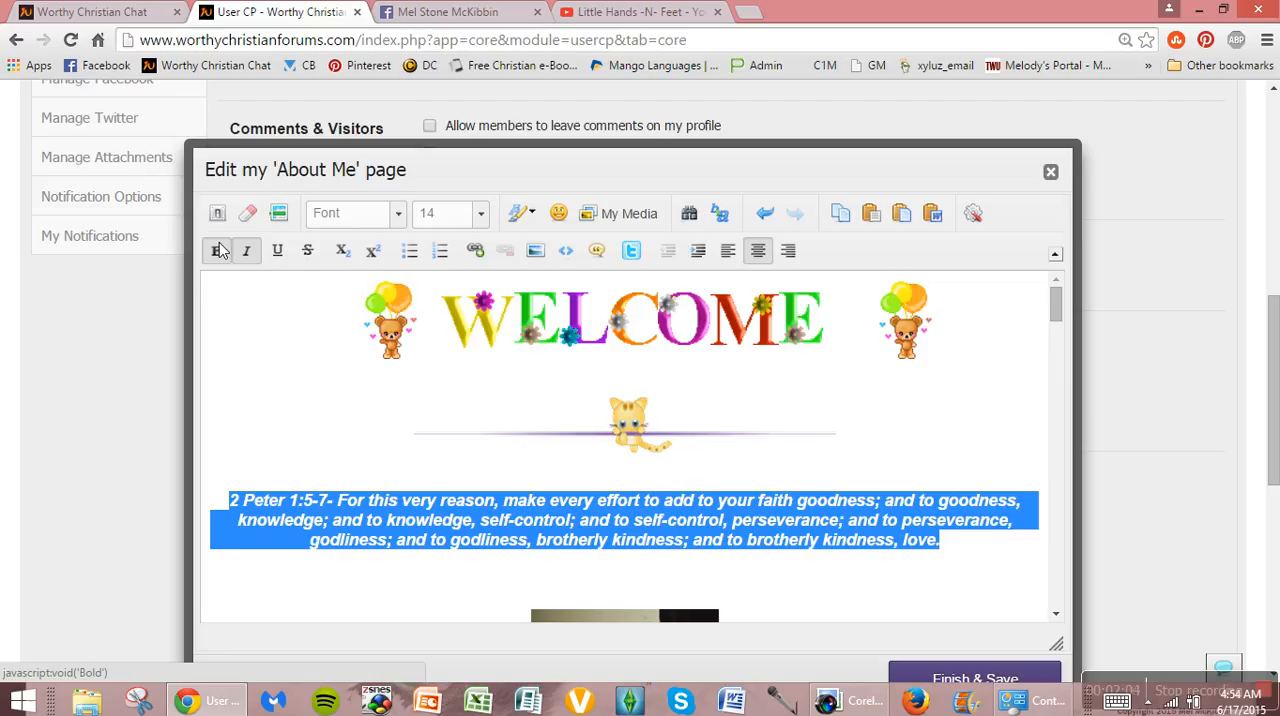
{"action": "left_click", "coordinate": [247, 253]}
{"action": "left_click", "coordinate": [248, 255]}
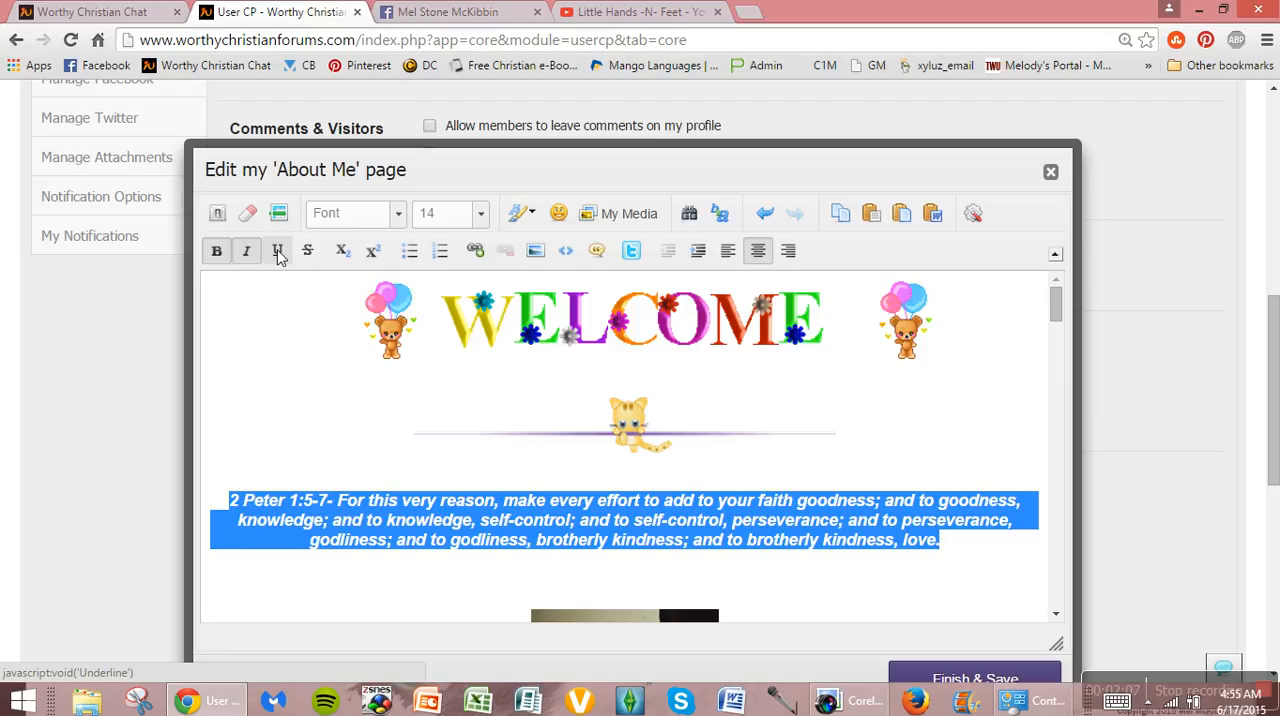
{"action": "left_click", "coordinate": [279, 255]}
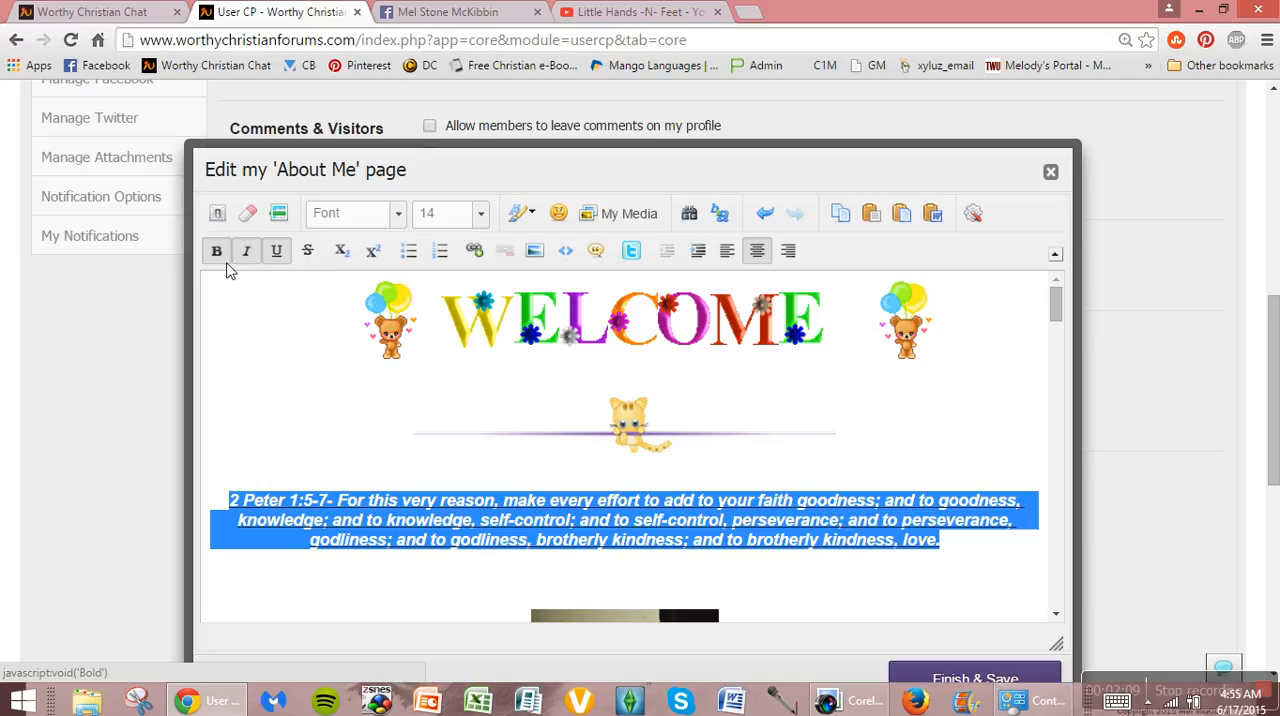
{"action": "left_click", "coordinate": [990, 541]}
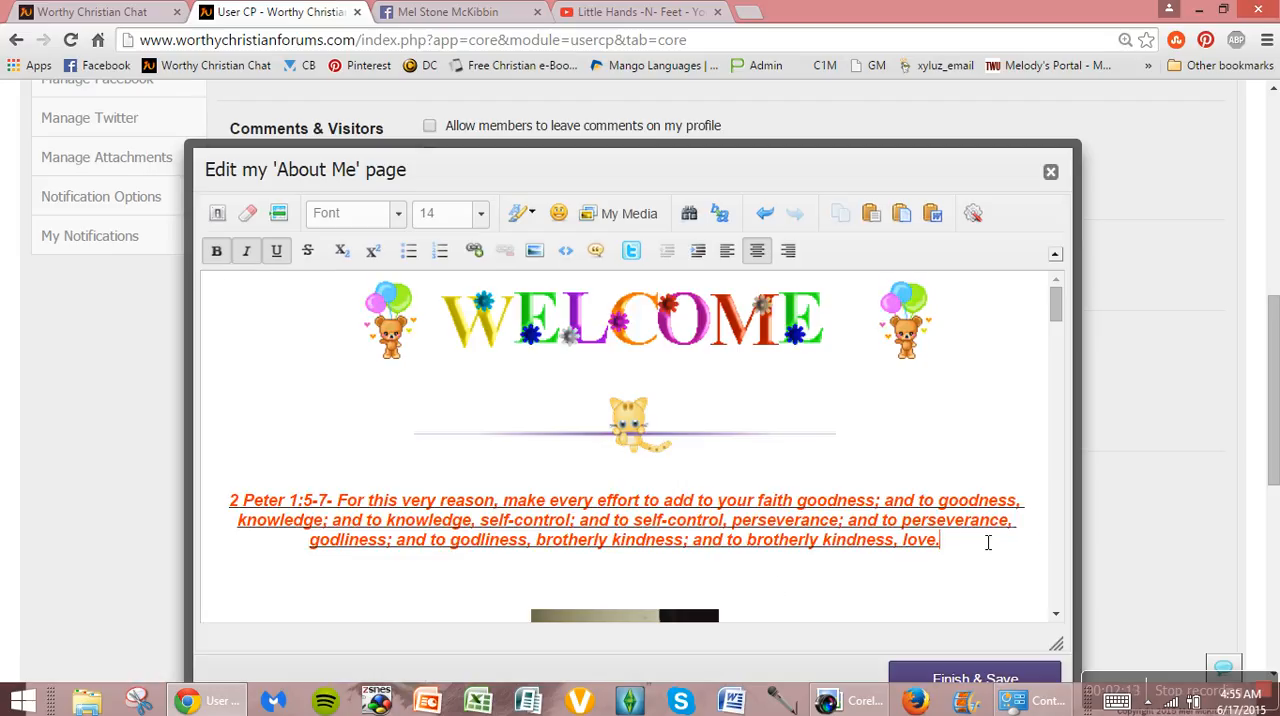
Step: Remove the underline, italic and bold formatting from the 2 Peter 1:5-7 verse
{"action": "left_click_drag", "start_coordinate": [968, 553], "coordinate": [199, 501]}
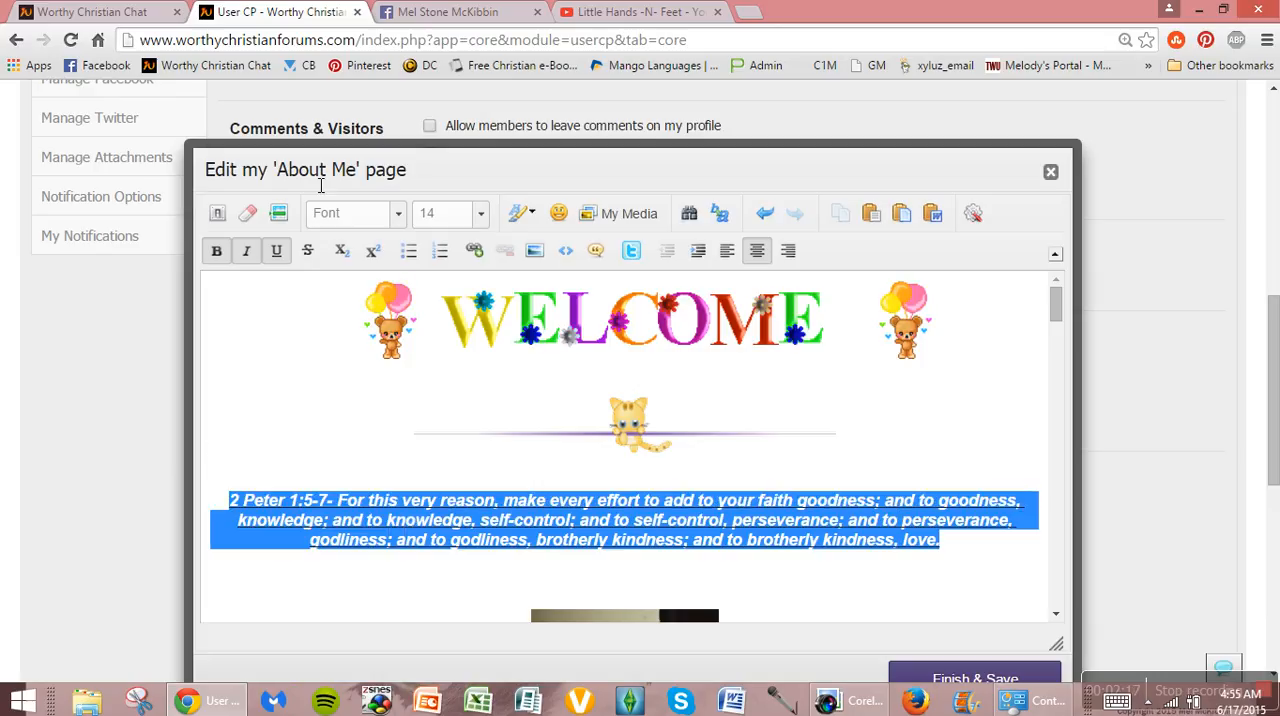
{"action": "left_click", "coordinate": [277, 251]}
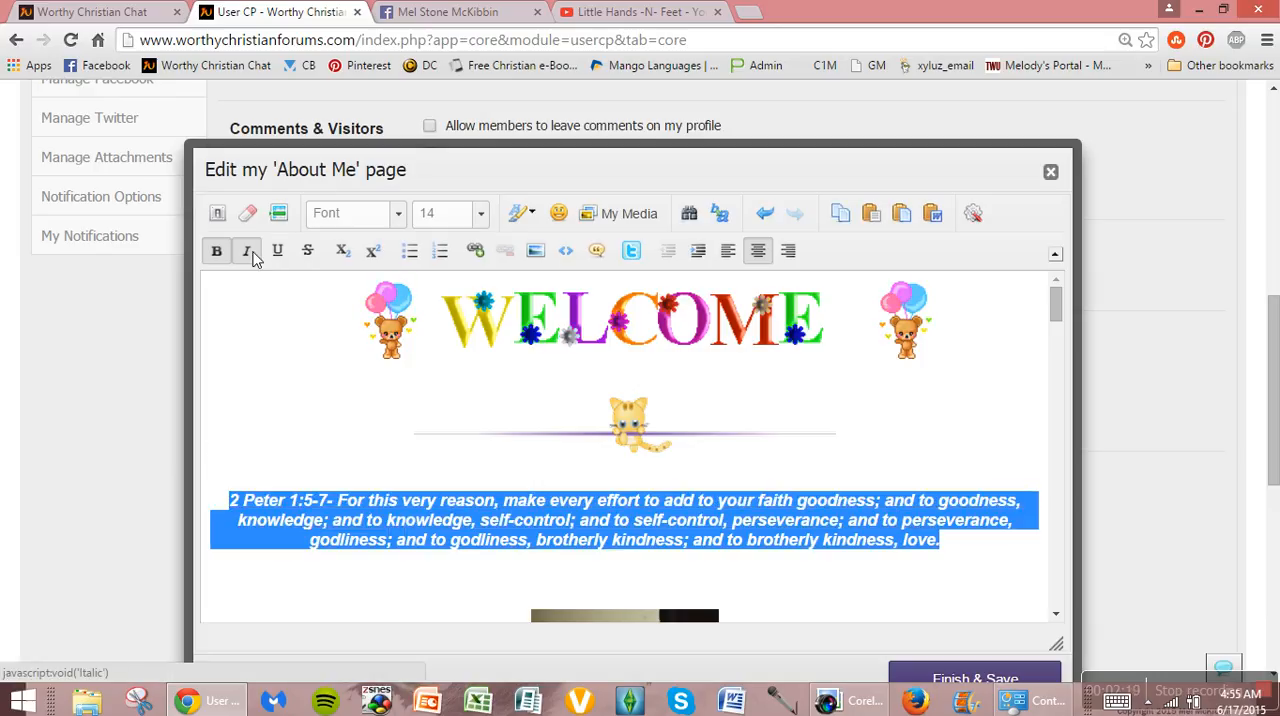
{"action": "left_click", "coordinate": [222, 256]}
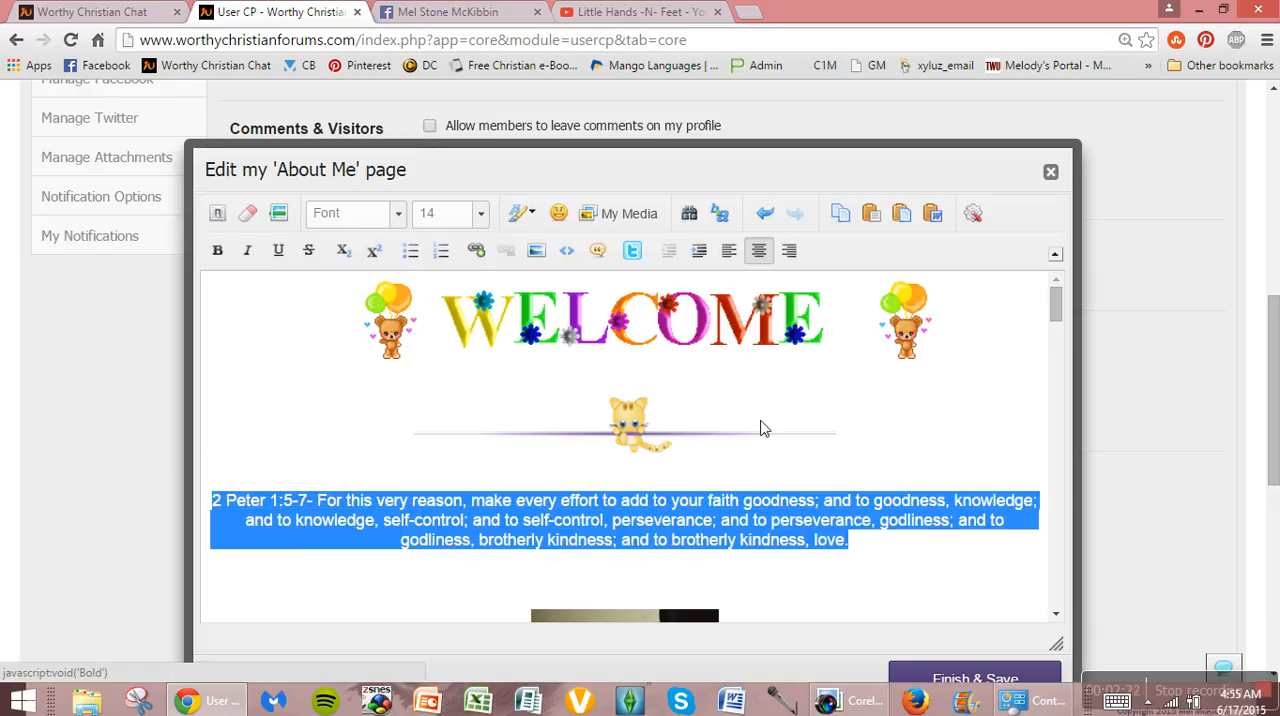
{"action": "left_click", "coordinate": [971, 565]}
Step: Reset the text color of the 2 Peter 1:5-7 verse to Automatic
{"action": "left_click_drag", "start_coordinate": [895, 553], "coordinate": [216, 507]}
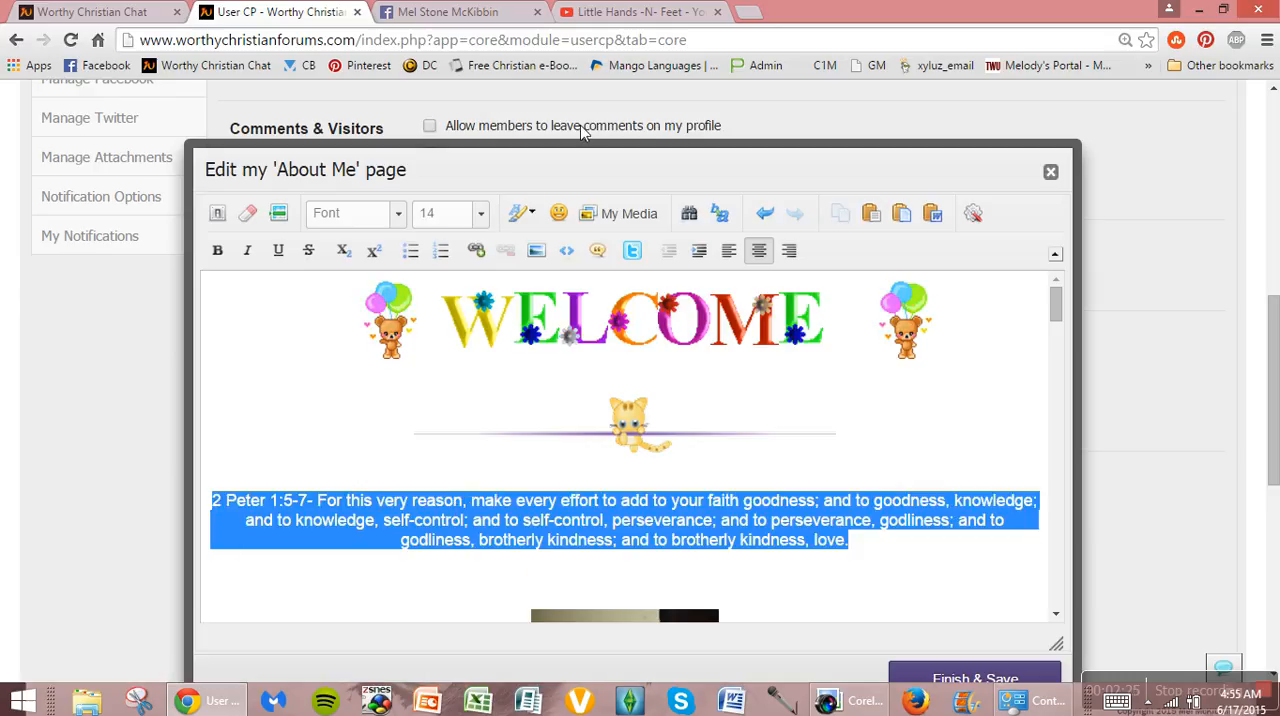
{"action": "left_click", "coordinate": [533, 212]}
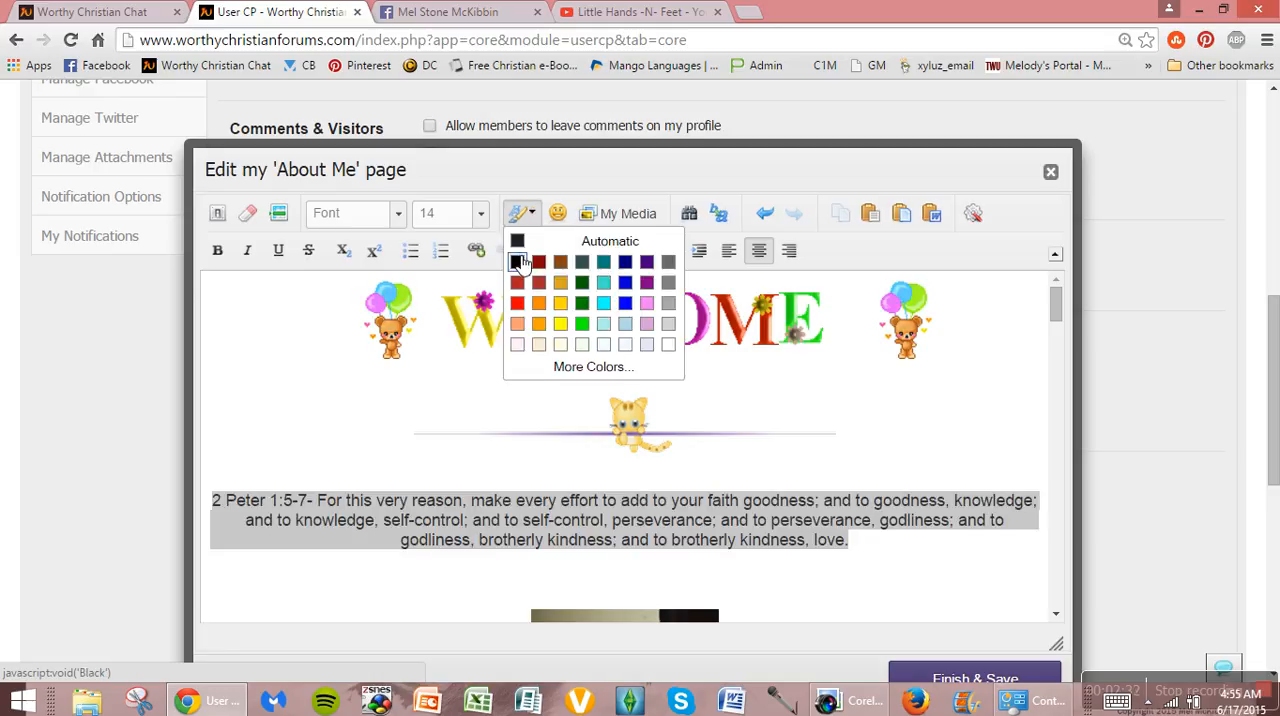
{"action": "left_click", "coordinate": [518, 243]}
{"action": "left_click", "coordinate": [876, 552]}
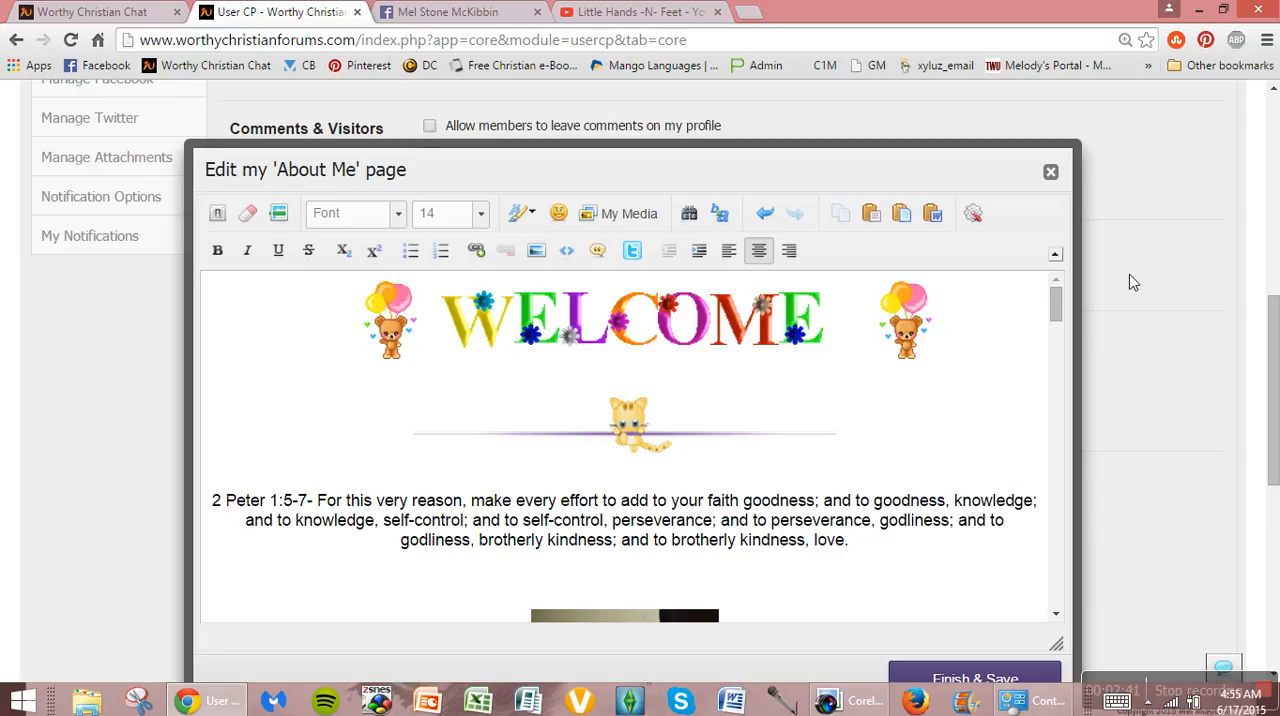
Step: Strike through the 2 Peter 1:5-7 verse from the middle of the first "self-control" through "love"
{"action": "key", "text": "ctrl+minus"}
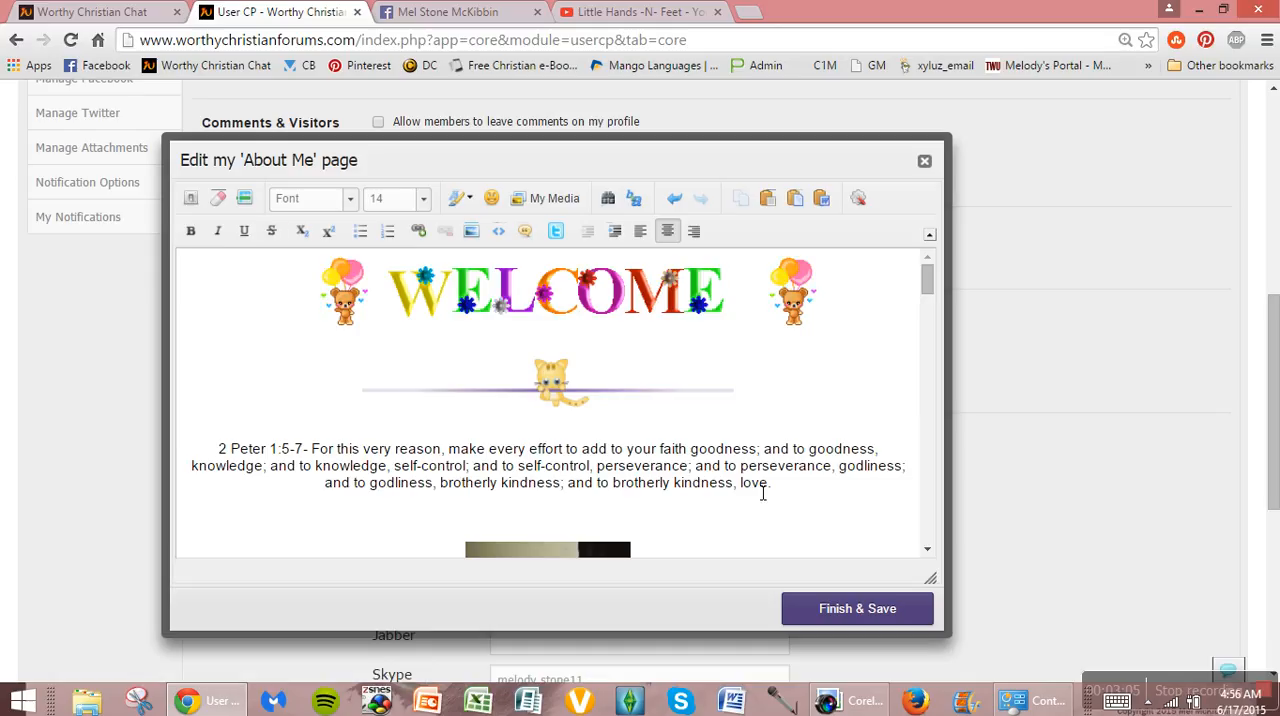
{"action": "left_click_drag", "start_coordinate": [770, 485], "coordinate": [190, 484]}
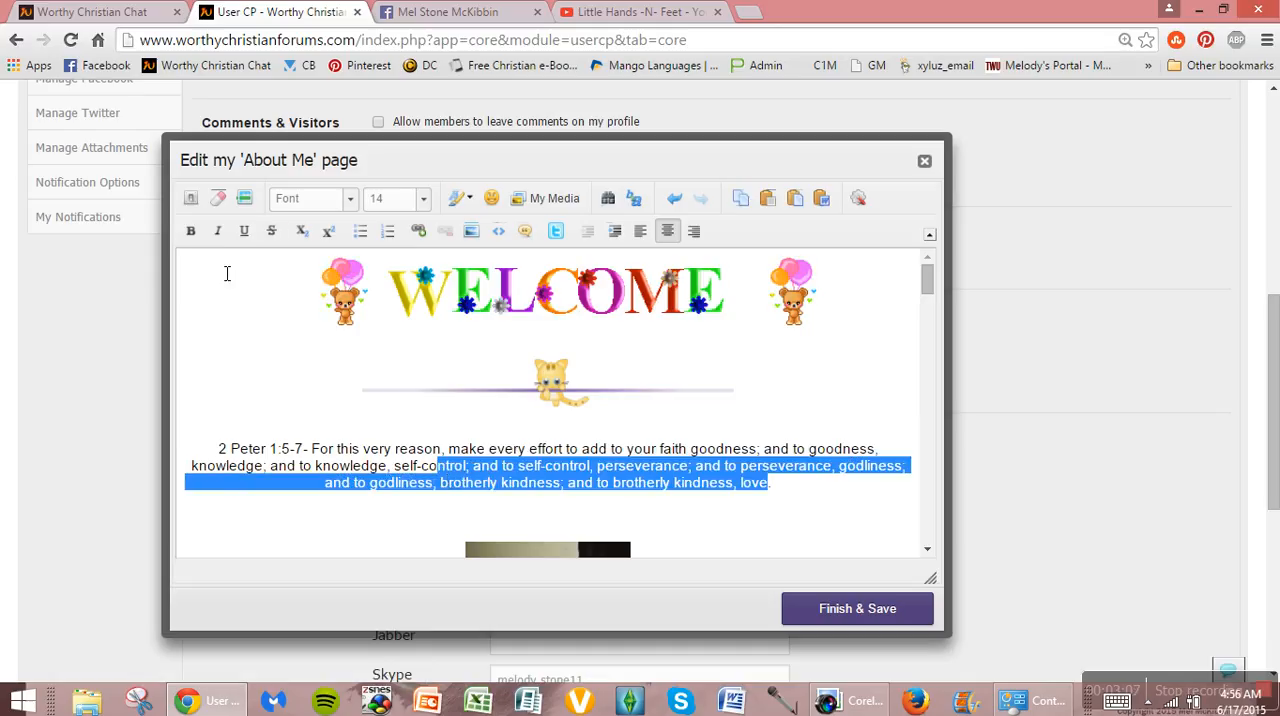
{"action": "left_click", "coordinate": [271, 232]}
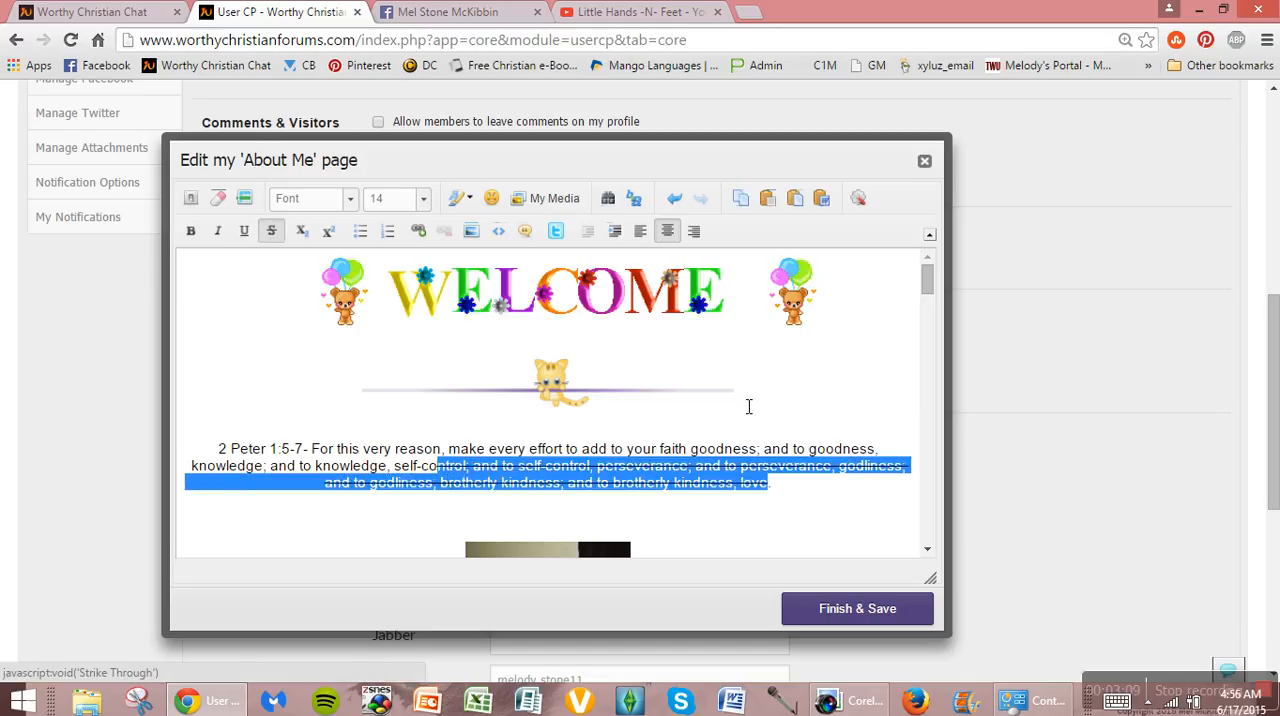
{"action": "left_click", "coordinate": [809, 486]}
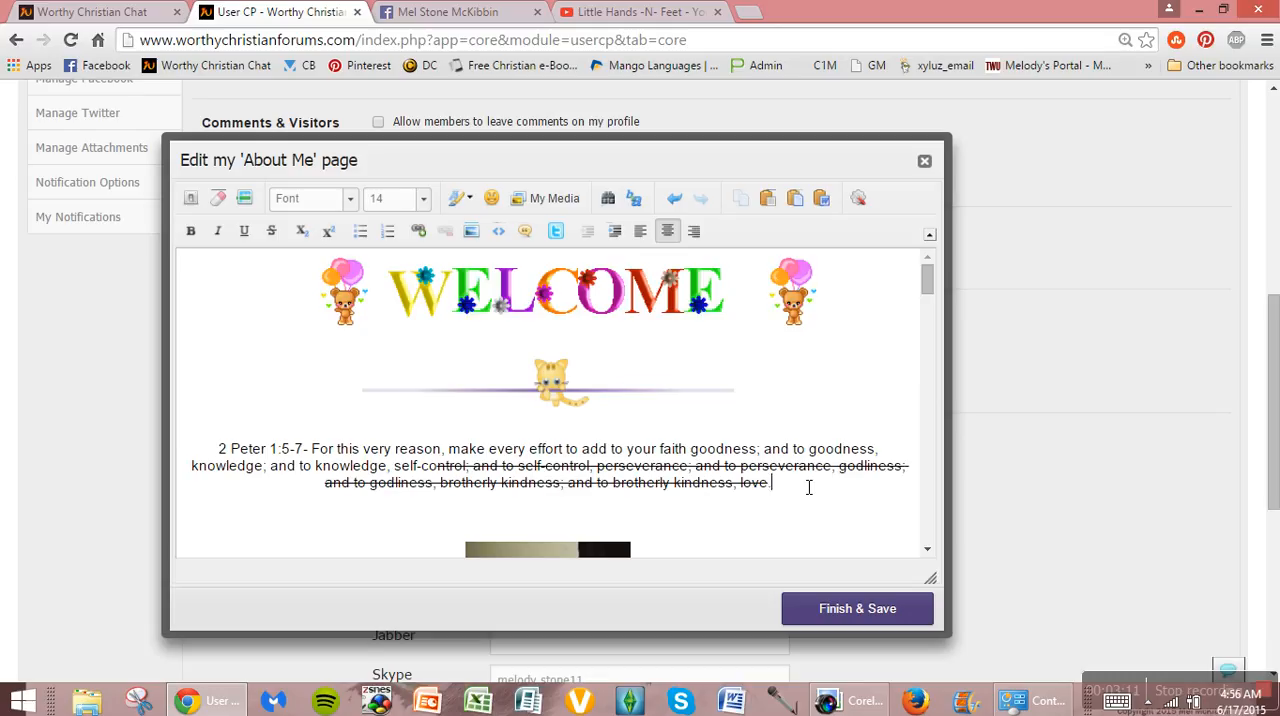
Step: Remove the strikethrough from the last part of the 2 Peter verse and try subscript on that passage
{"action": "left_click_drag", "start_coordinate": [809, 486], "coordinate": [447, 472]}
{"action": "left_click", "coordinate": [272, 234]}
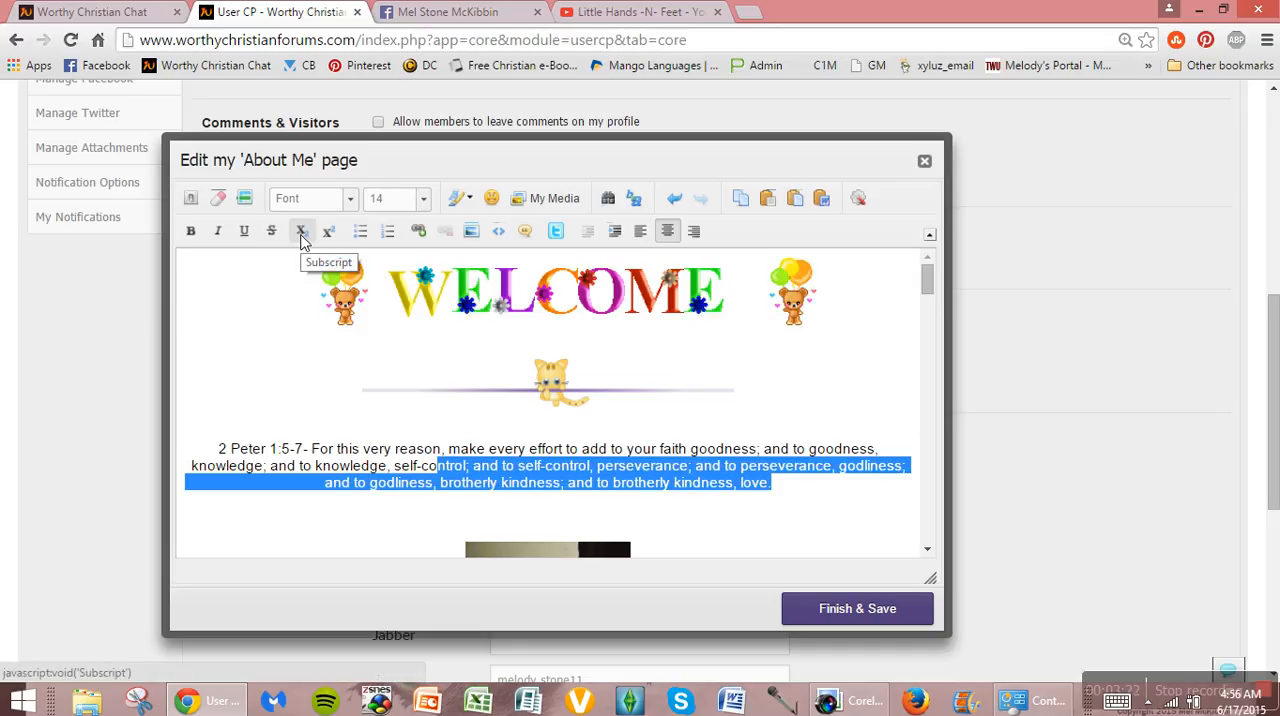
{"action": "left_click", "coordinate": [301, 233]}
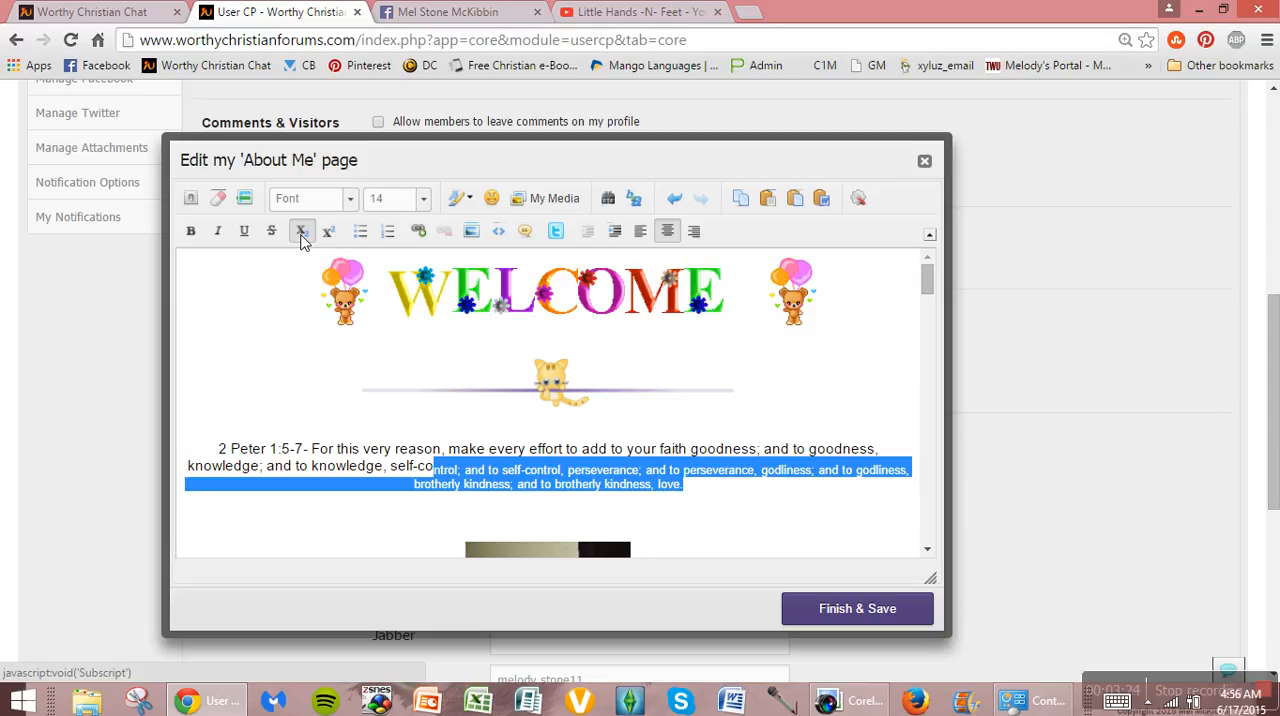
{"action": "left_click", "coordinate": [745, 503]}
Step: Add "(2)" at the end of the 2 Peter verse and format it as subscript
{"action": "left_click", "coordinate": [800, 486]}
{"action": "type", "text": "(2)"}
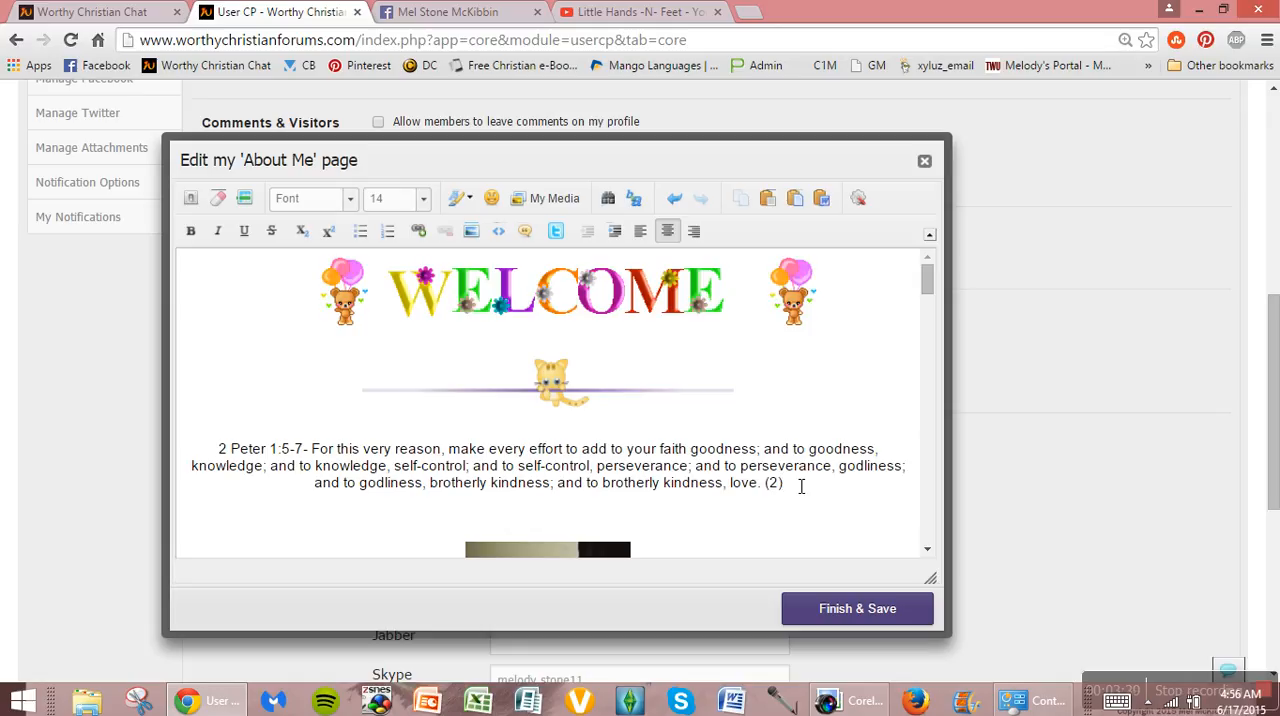
{"action": "left_click", "coordinate": [779, 500]}
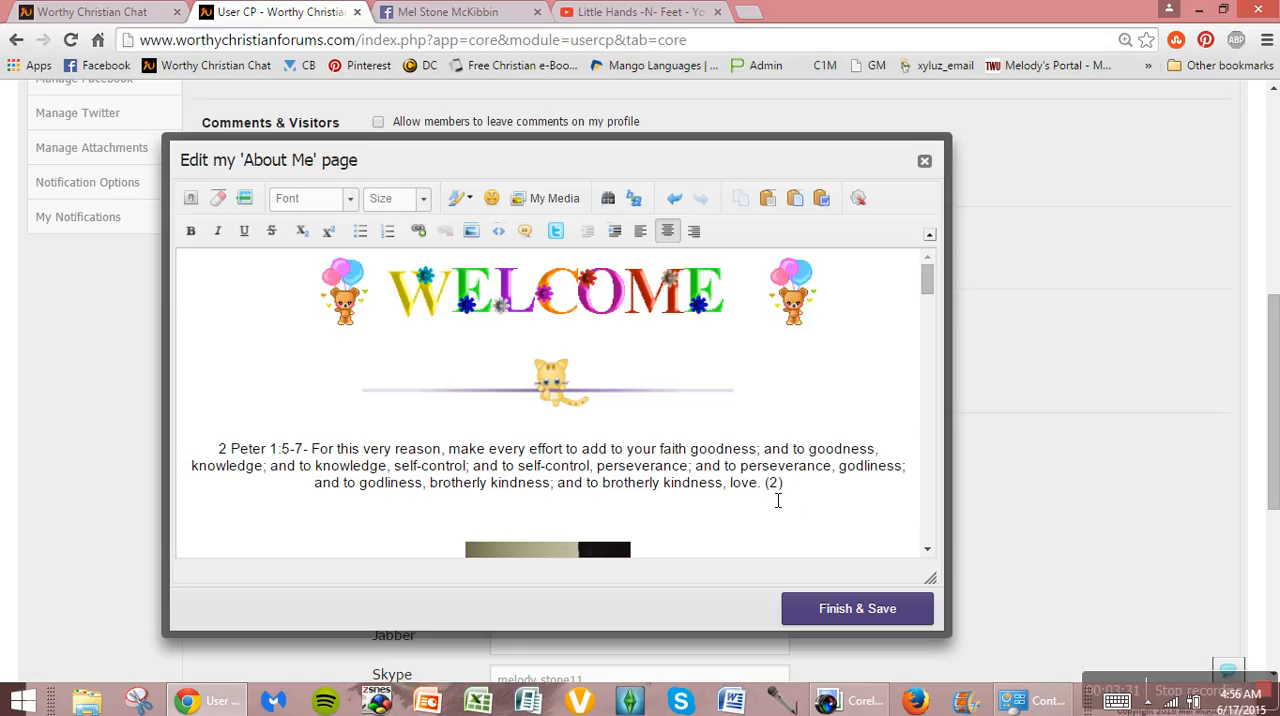
{"action": "double_click", "coordinate": [775, 484]}
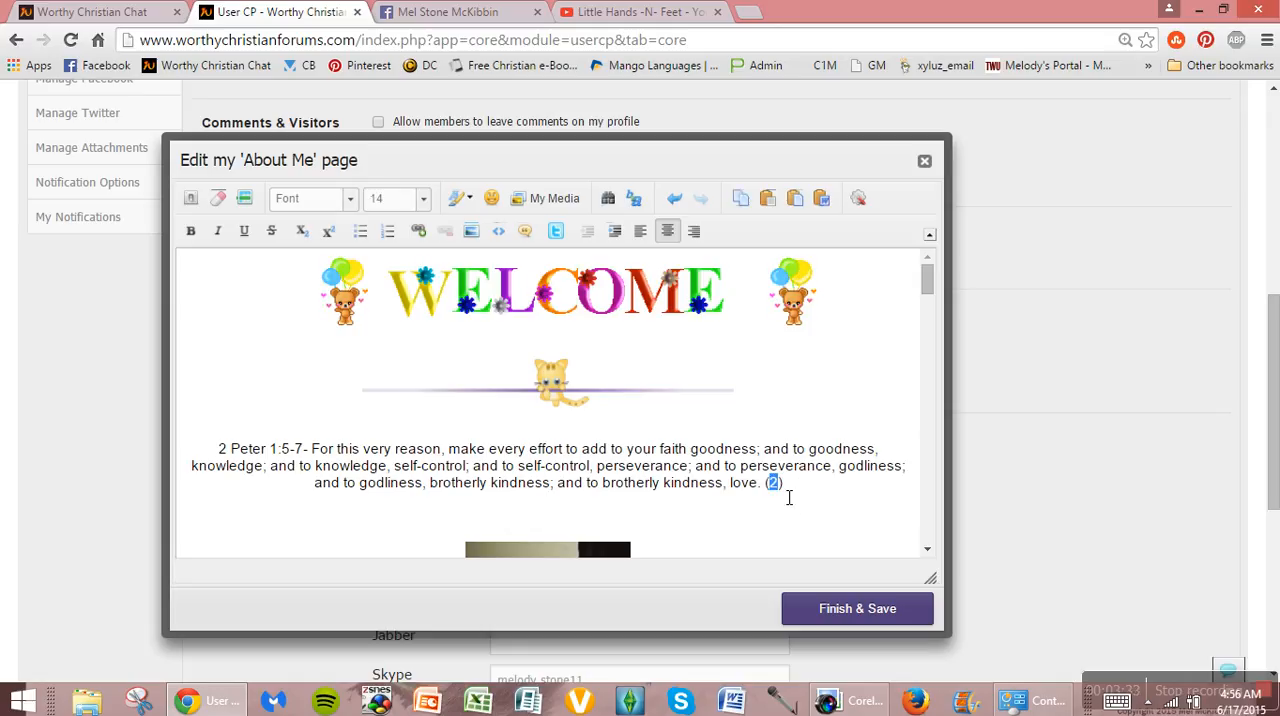
{"action": "mouse_move", "coordinate": [789, 497]}
{"action": "left_mouse_down"}
{"action": "mouse_move", "coordinate": [808, 491]}
{"action": "mouse_move", "coordinate": [766, 486]}
{"action": "mouse_move", "coordinate": [775, 494]}
{"action": "left_mouse_up"}
{"action": "left_click", "coordinate": [309, 231]}
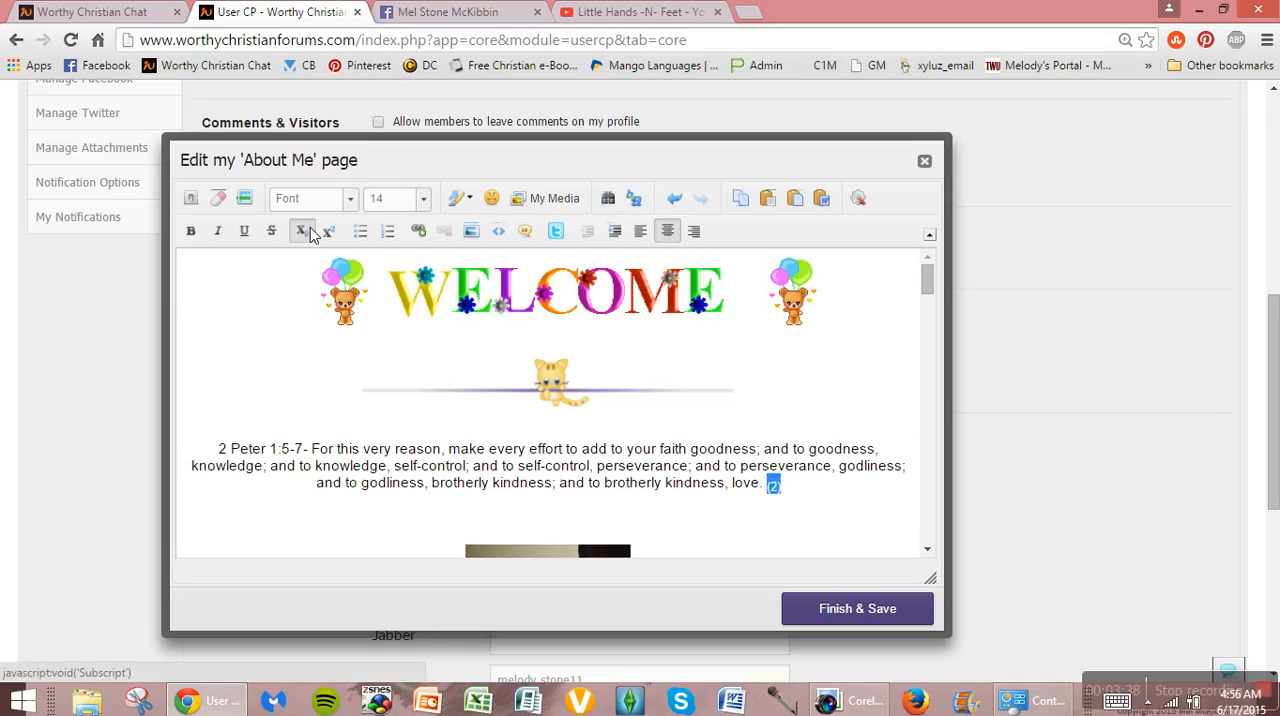
Step: Toggle superscript on and off for the "(2)" after the verse, and delete the "(2)"
{"action": "left_click", "coordinate": [328, 231]}
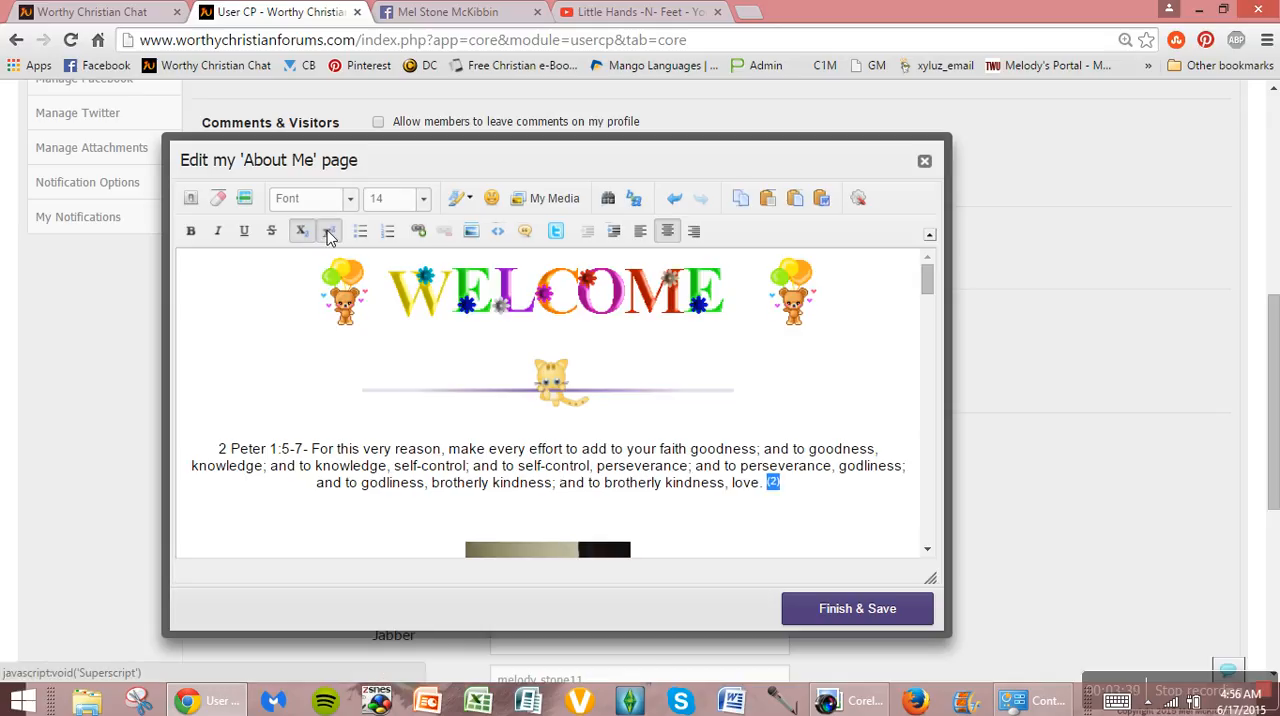
{"action": "left_click", "coordinate": [328, 231]}
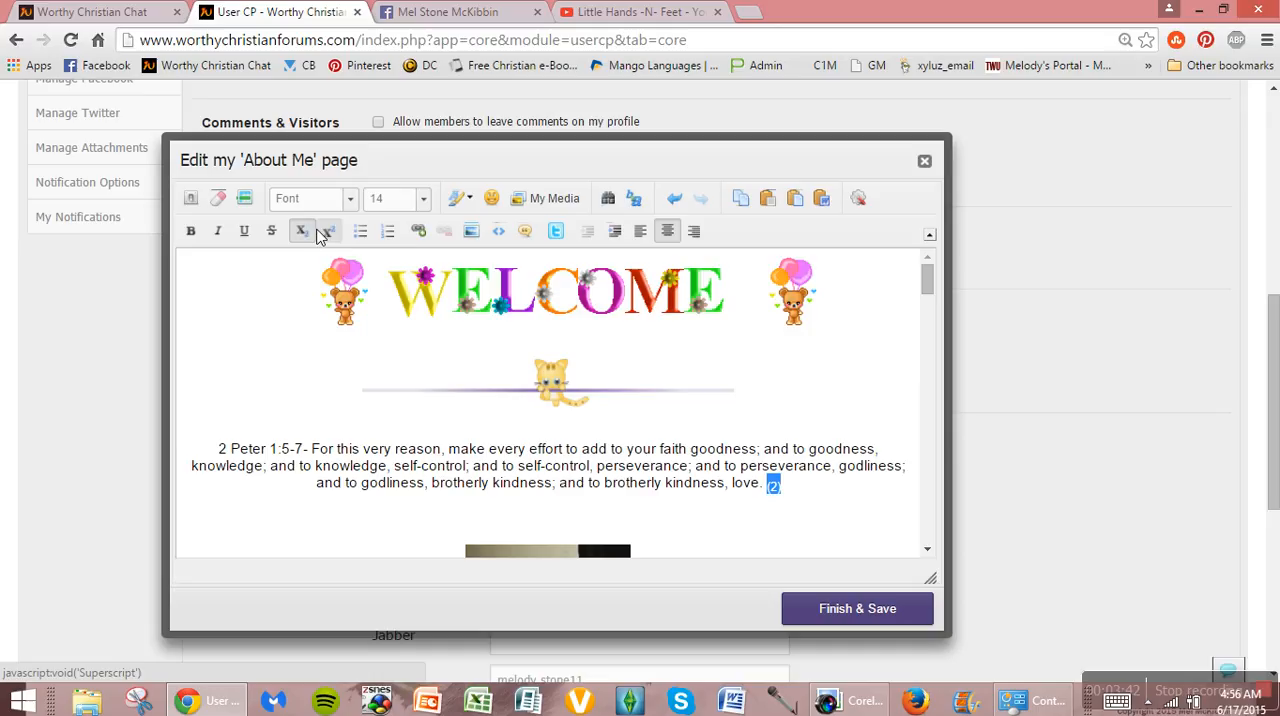
{"action": "left_click", "coordinate": [806, 499]}
{"action": "left_click_drag", "start_coordinate": [803, 488], "coordinate": [766, 485]}
{"action": "key", "text": "Delete"}
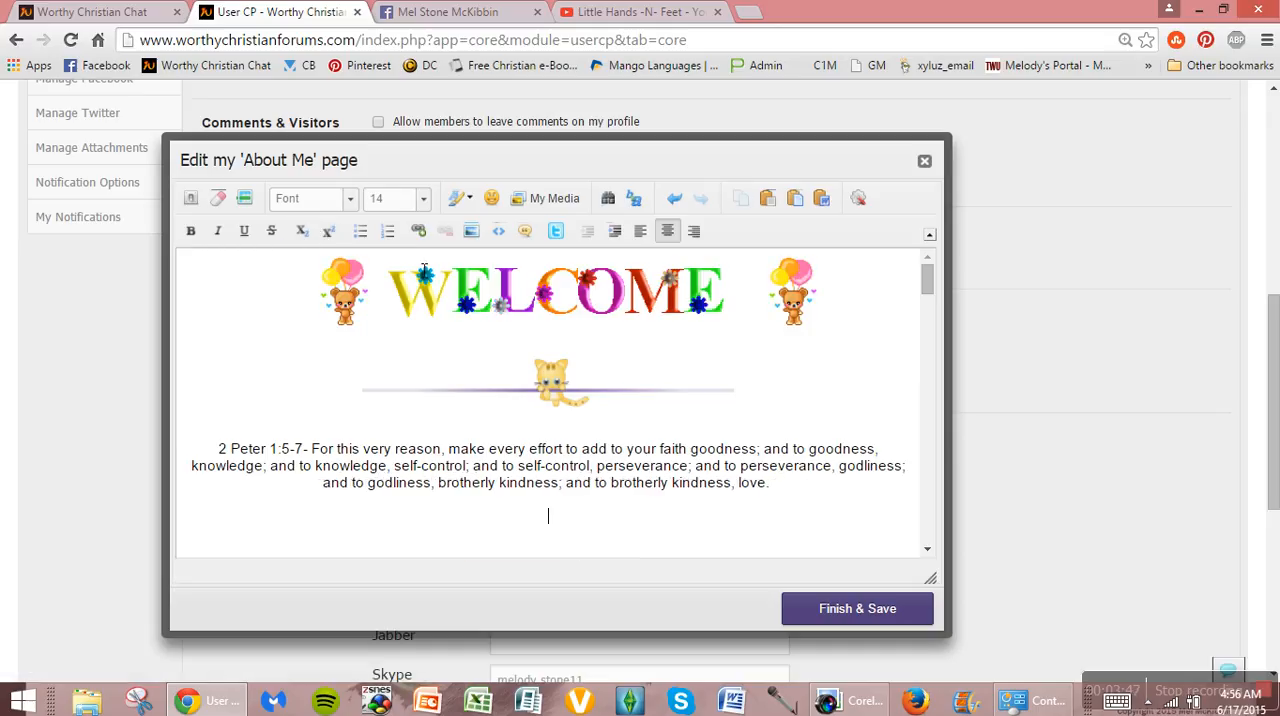
Step: Insert a bulleted list below the verse with "Cats are amazing!", "Cats are so friendly!" and "My XENA Is the best cat ever!"
{"action": "left_click", "coordinate": [361, 232]}
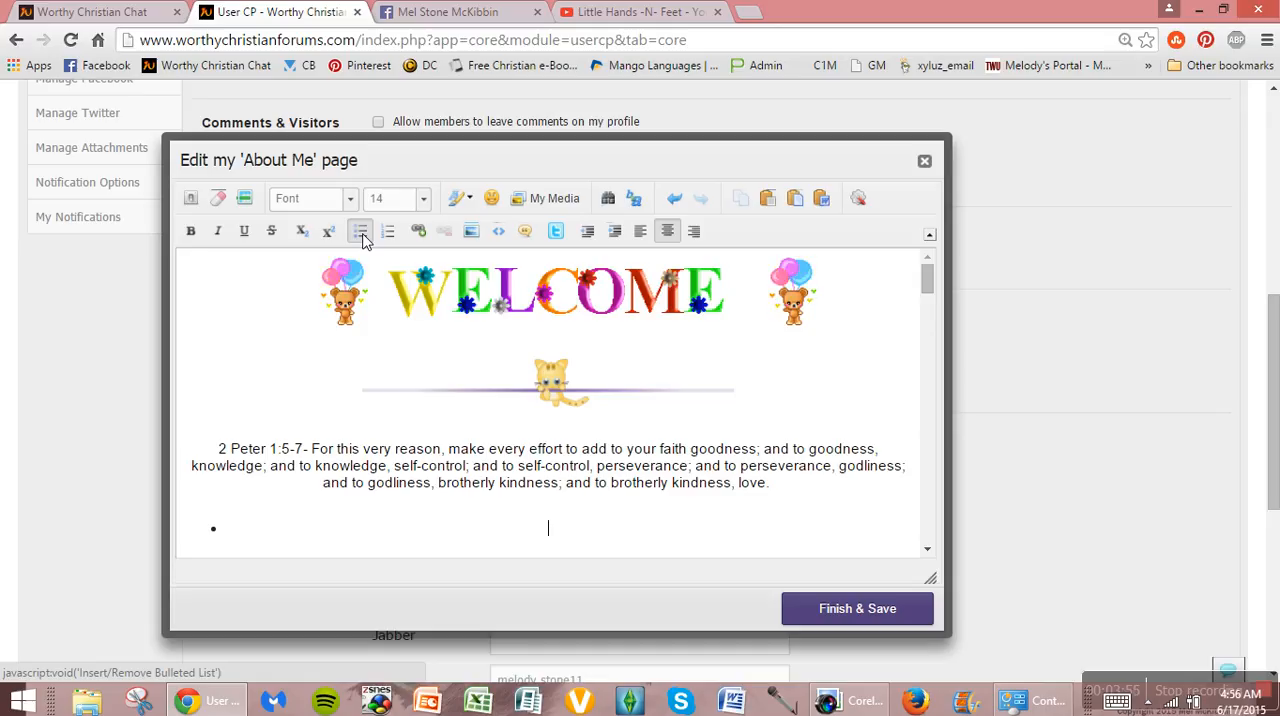
{"action": "type", "text": "Cats a"}
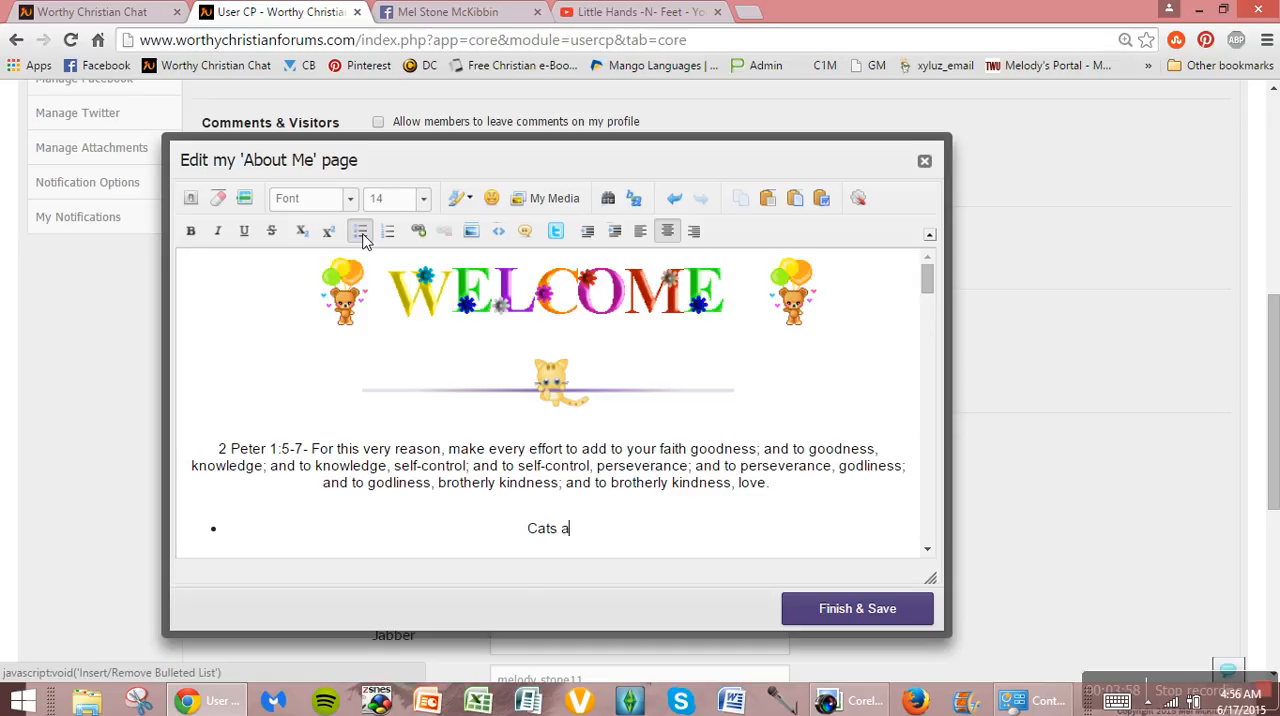
{"action": "type", "text": "re amazing! "}
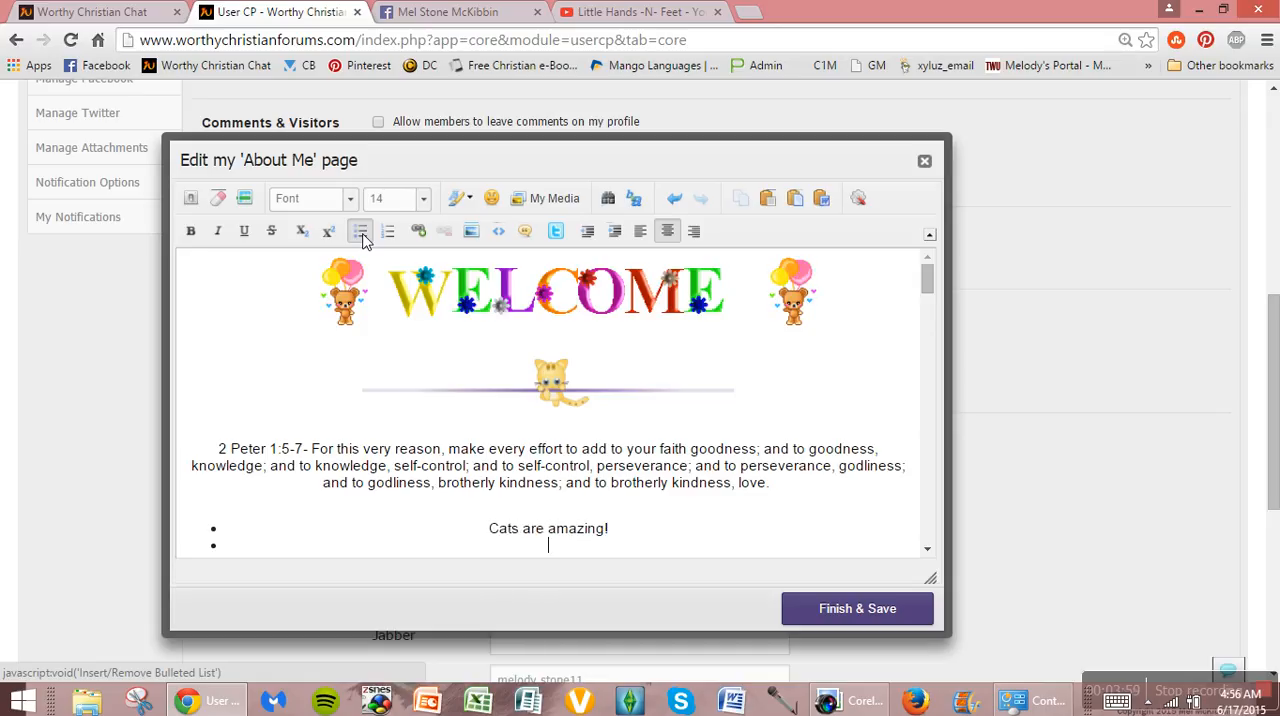
{"action": "type", "text": "Cats are"}
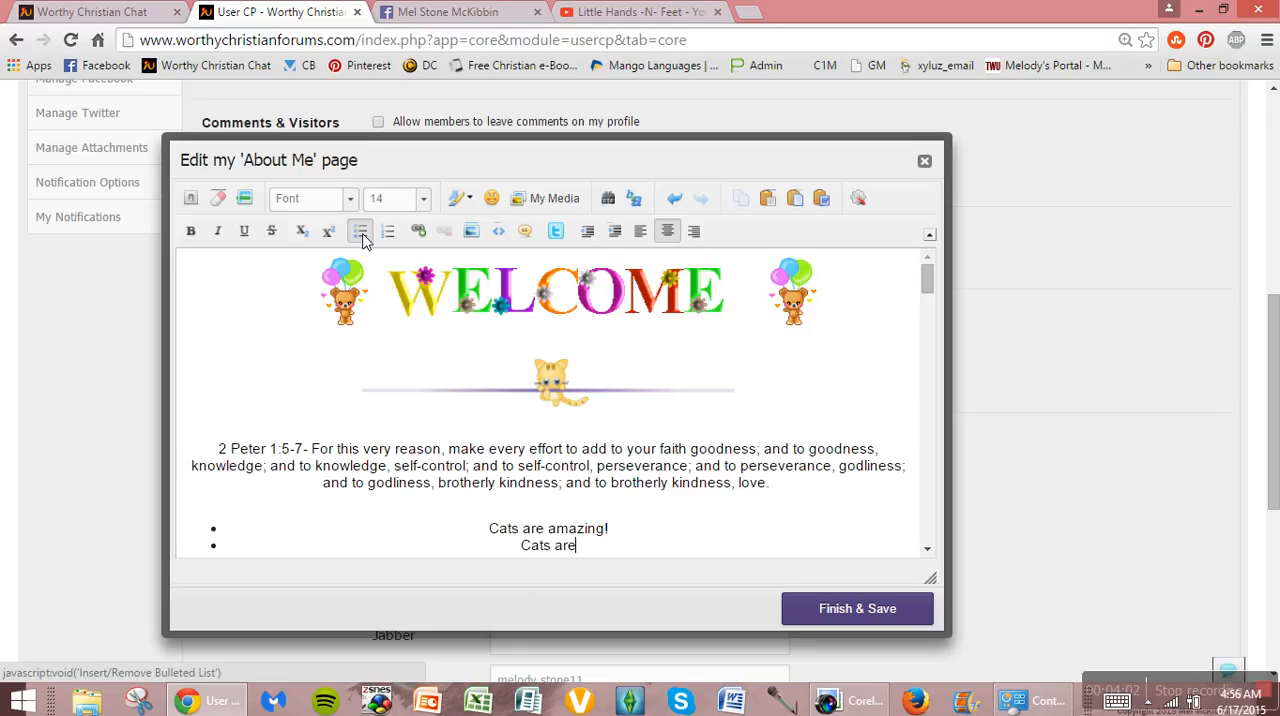
{"action": "type", "text": " so friendly!"}
{"action": "key", "text": "Return"}
{"action": "type", "text": "My"}
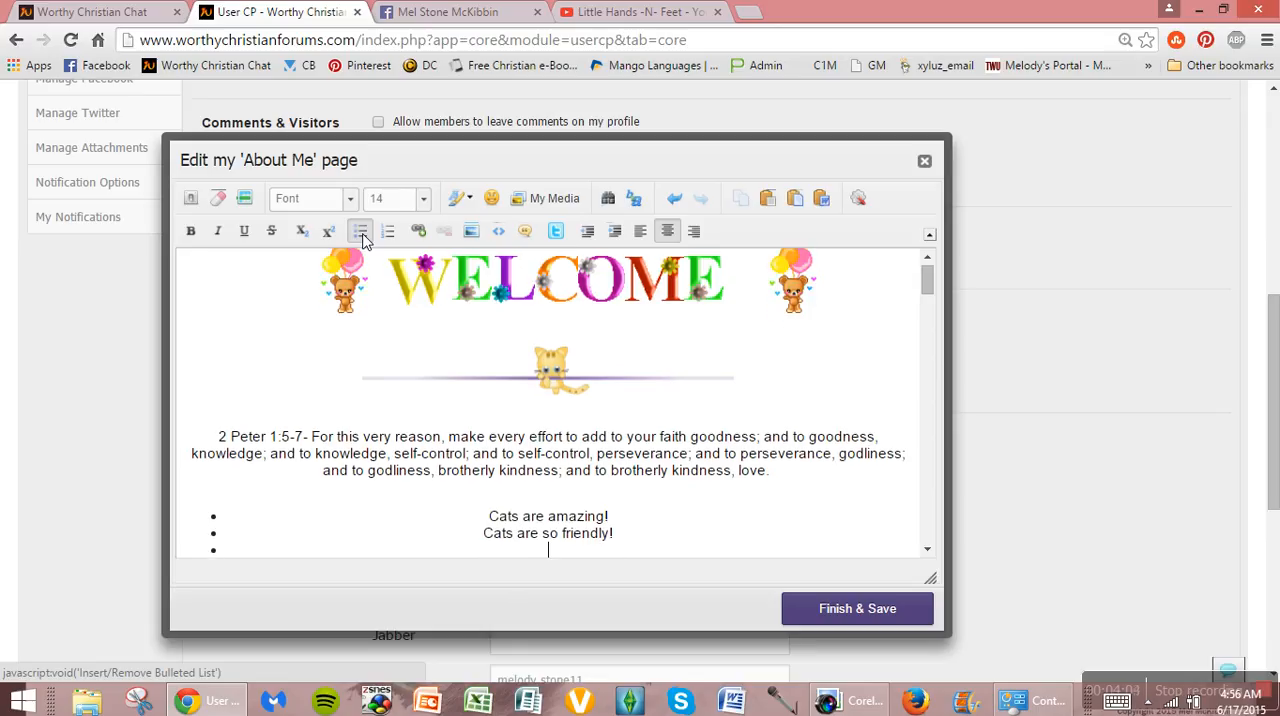
{"action": "type", "text": " XENA Is "}
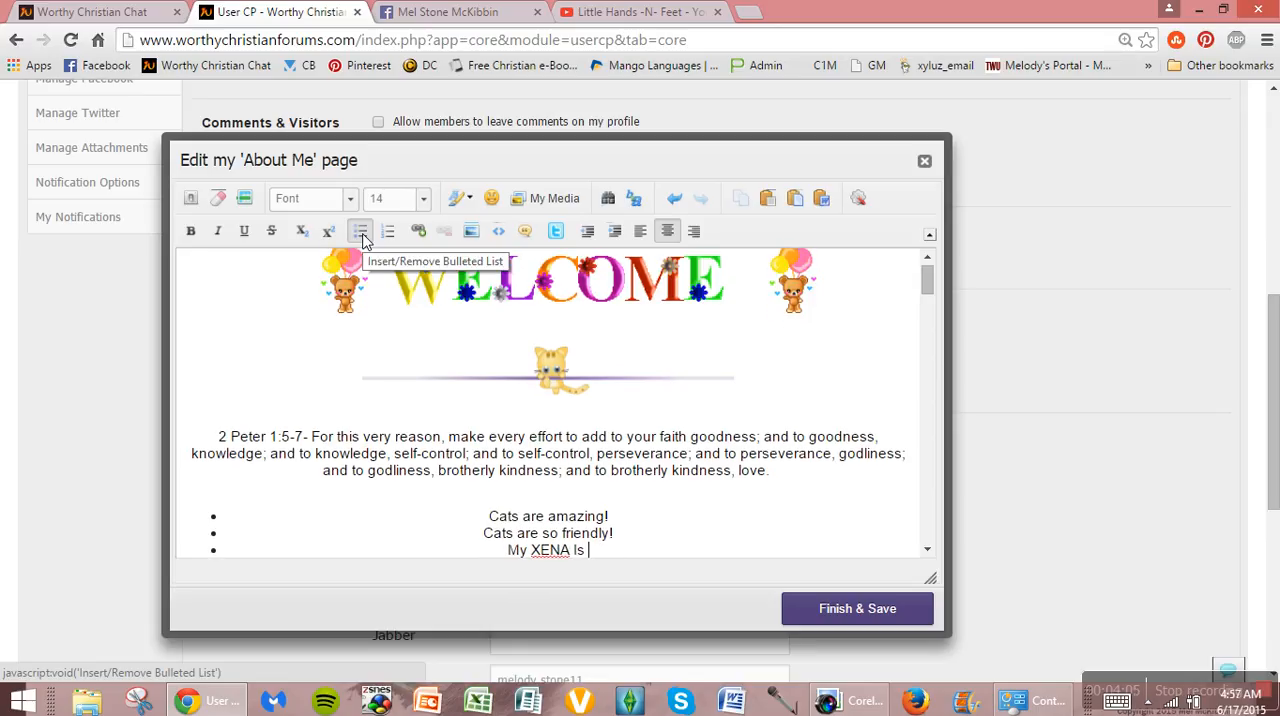
{"action": "type", "text": "the best cat ever!"}
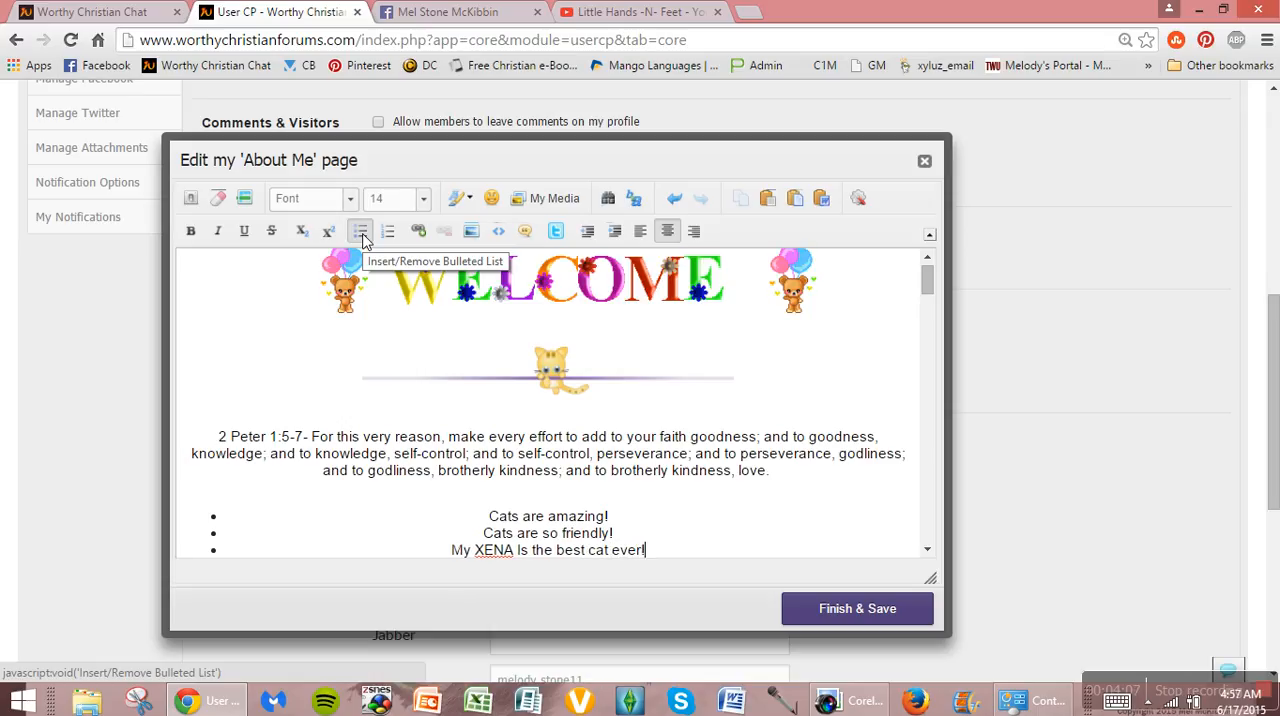
{"action": "key", "text": "Return"}
{"action": "left_click", "coordinate": [362, 238]}
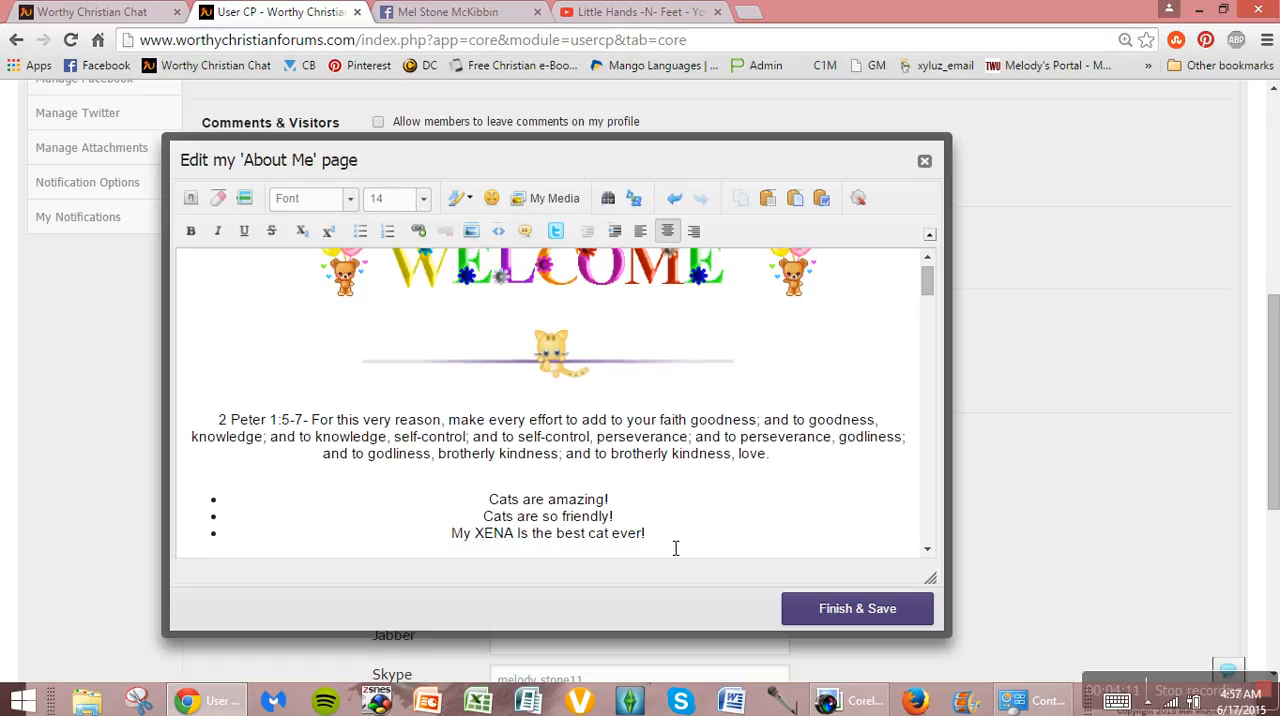
{"action": "key", "text": "BackSpace"}
Step: Convert the three bulleted cat lines into a numbered list, and delete the whole list
{"action": "left_click_drag", "start_coordinate": [675, 548], "coordinate": [203, 500]}
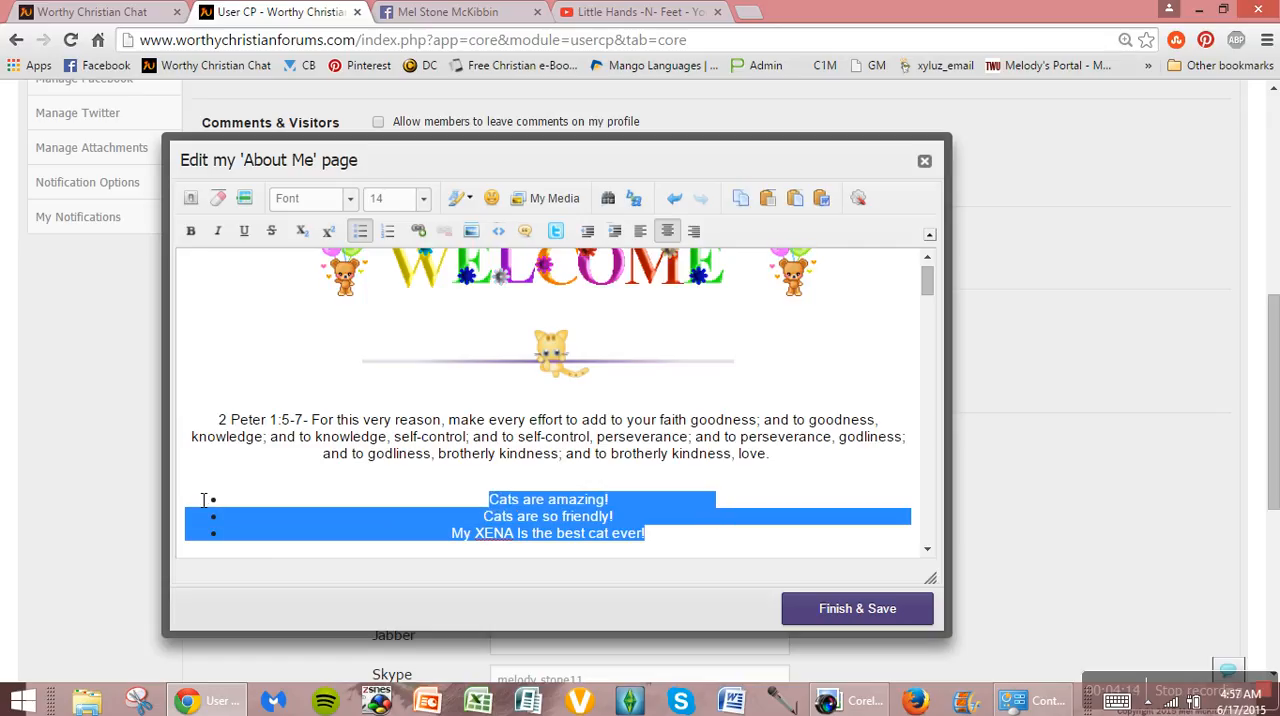
{"action": "left_click", "coordinate": [389, 231]}
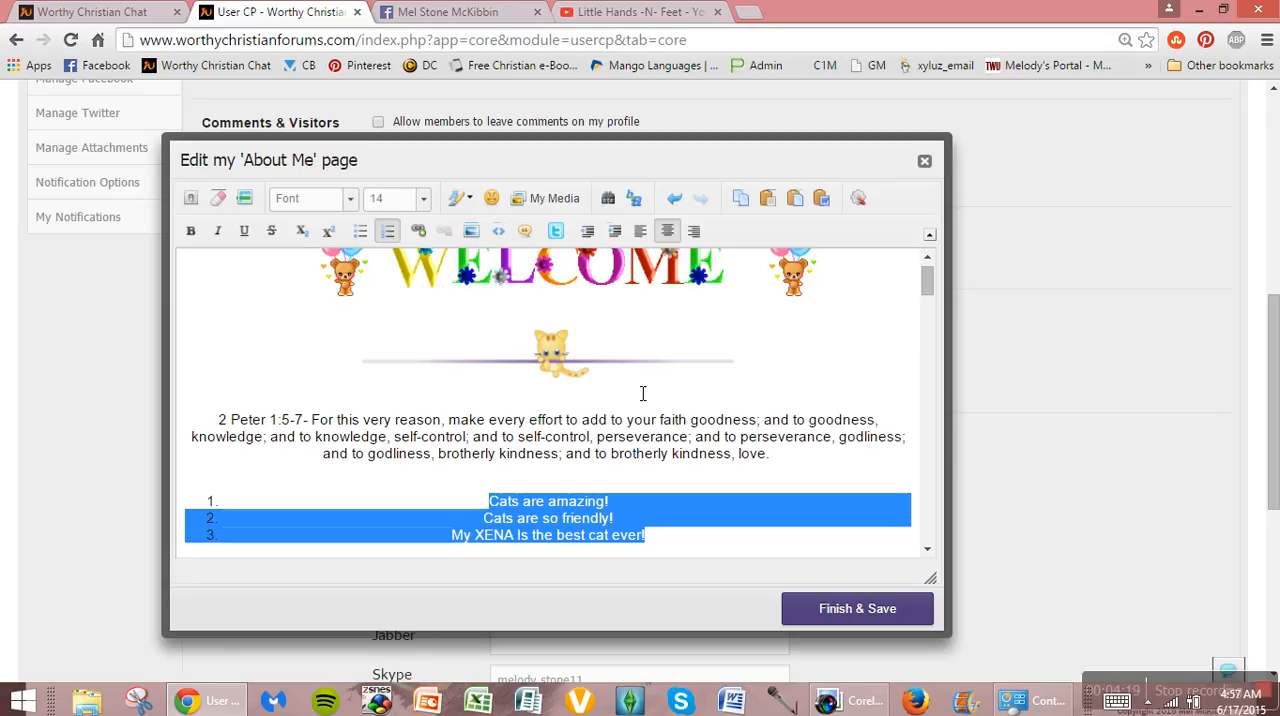
{"action": "left_click", "coordinate": [717, 553]}
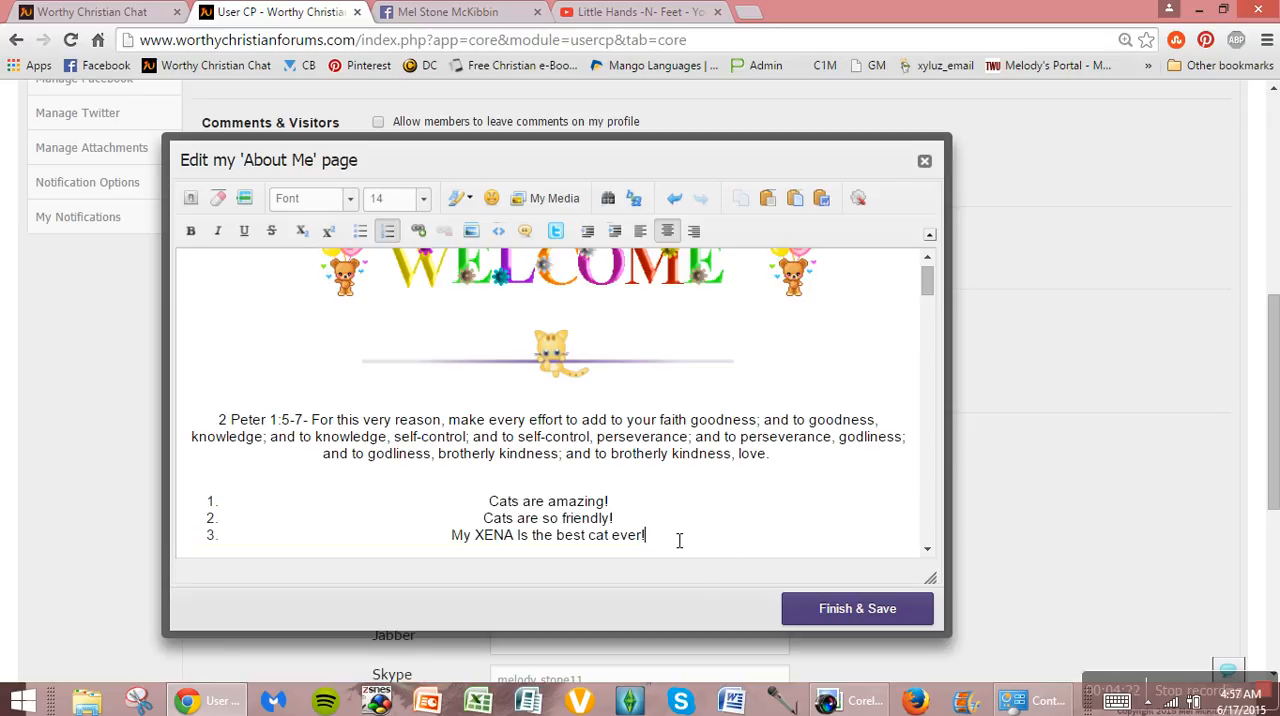
{"action": "left_click_drag", "start_coordinate": [680, 536], "coordinate": [188, 503]}
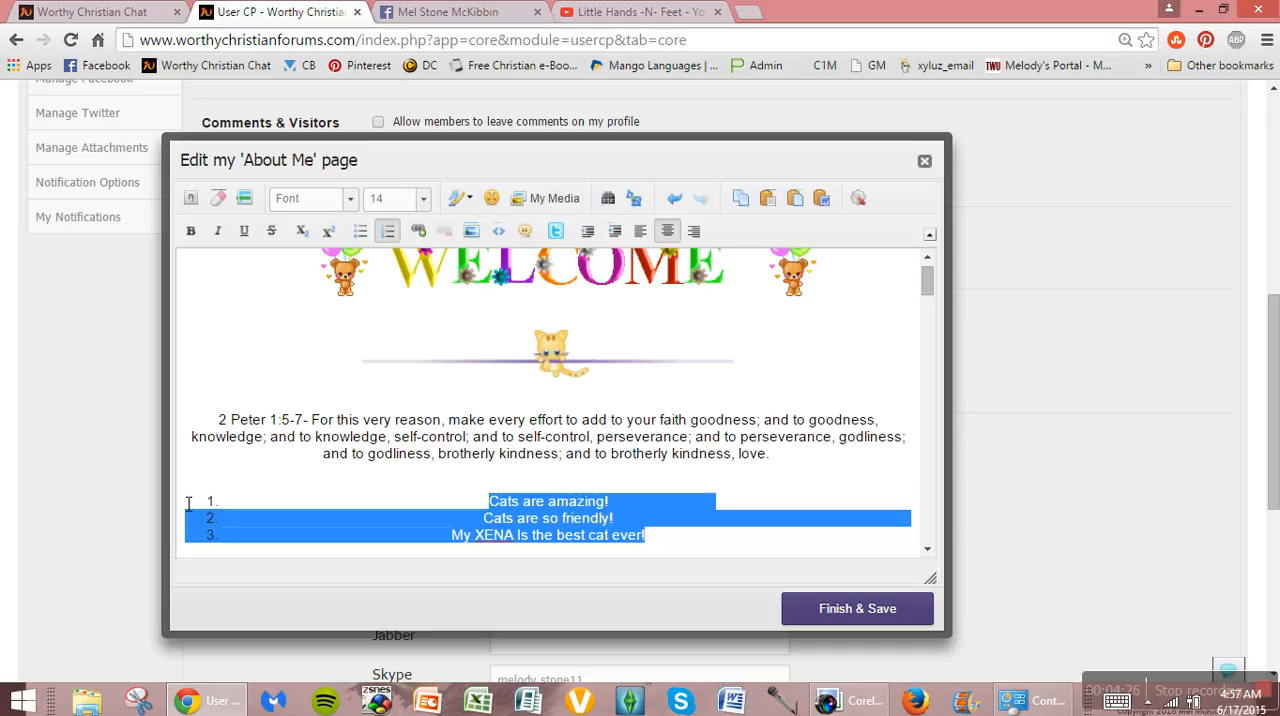
{"action": "key", "text": "Delete"}
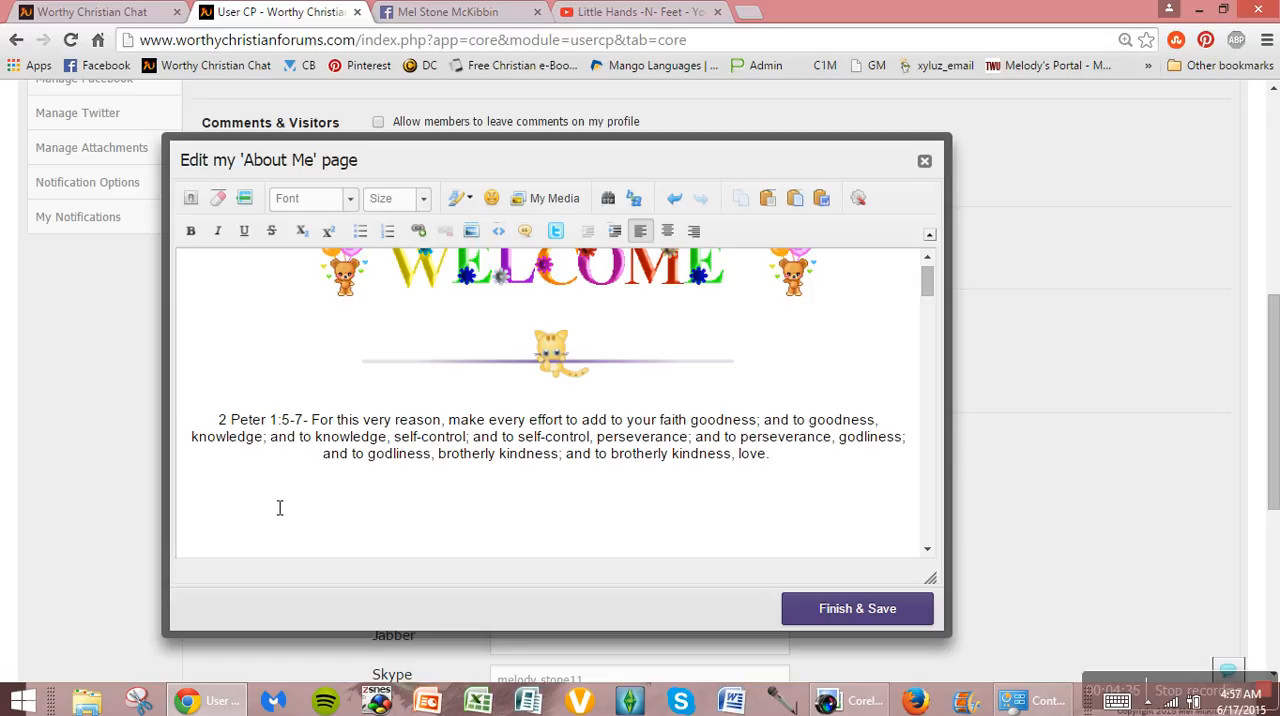
{"action": "left_click", "coordinate": [419, 232]}
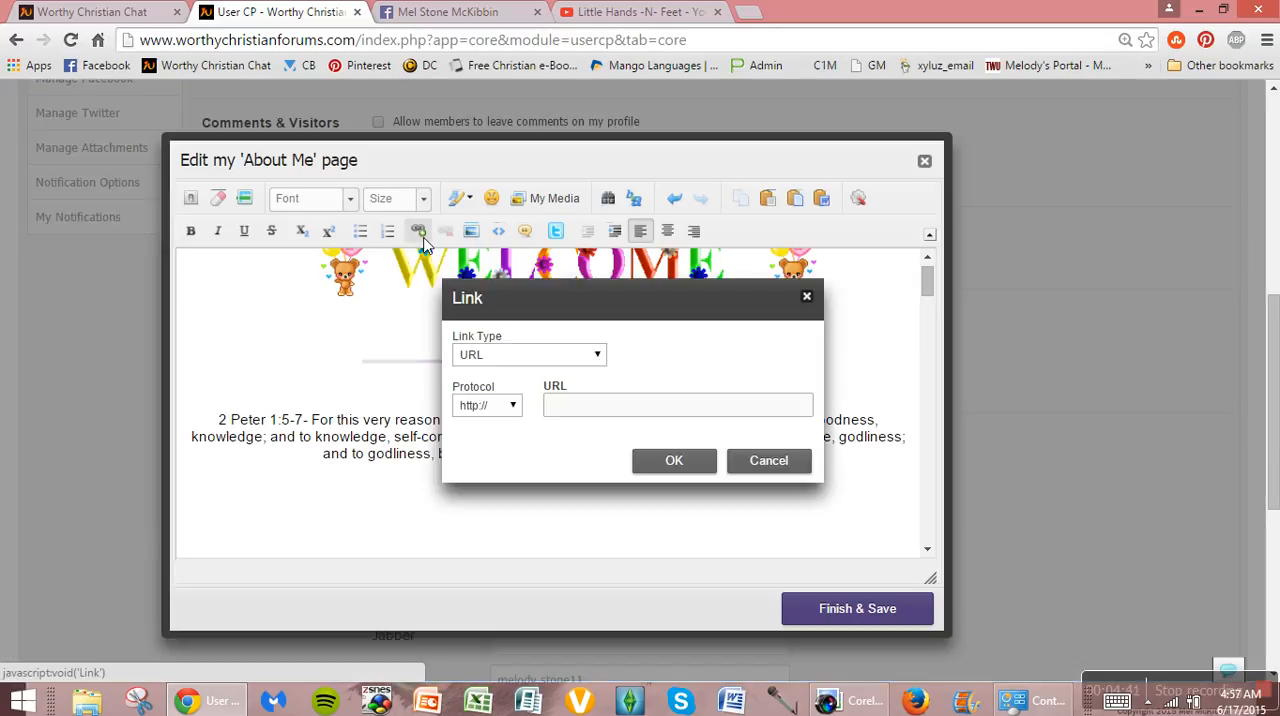
{"action": "left_click", "coordinate": [601, 361]}
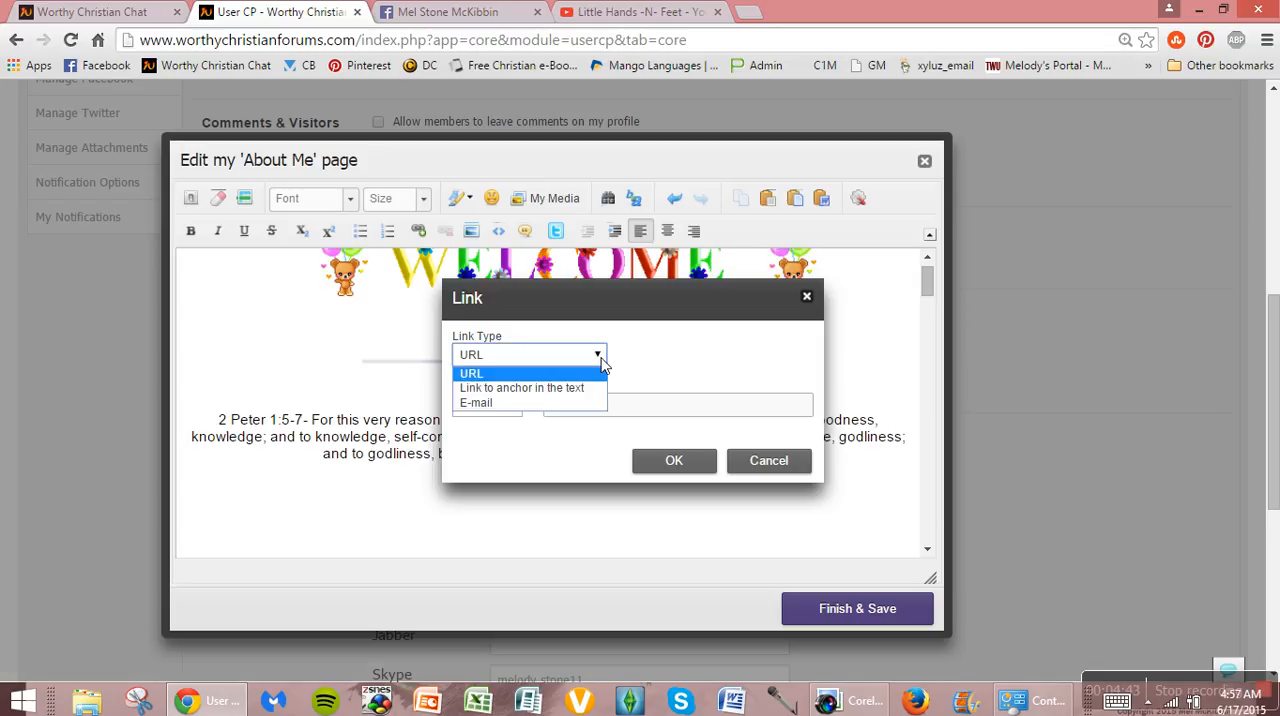
{"action": "left_click", "coordinate": [601, 363]}
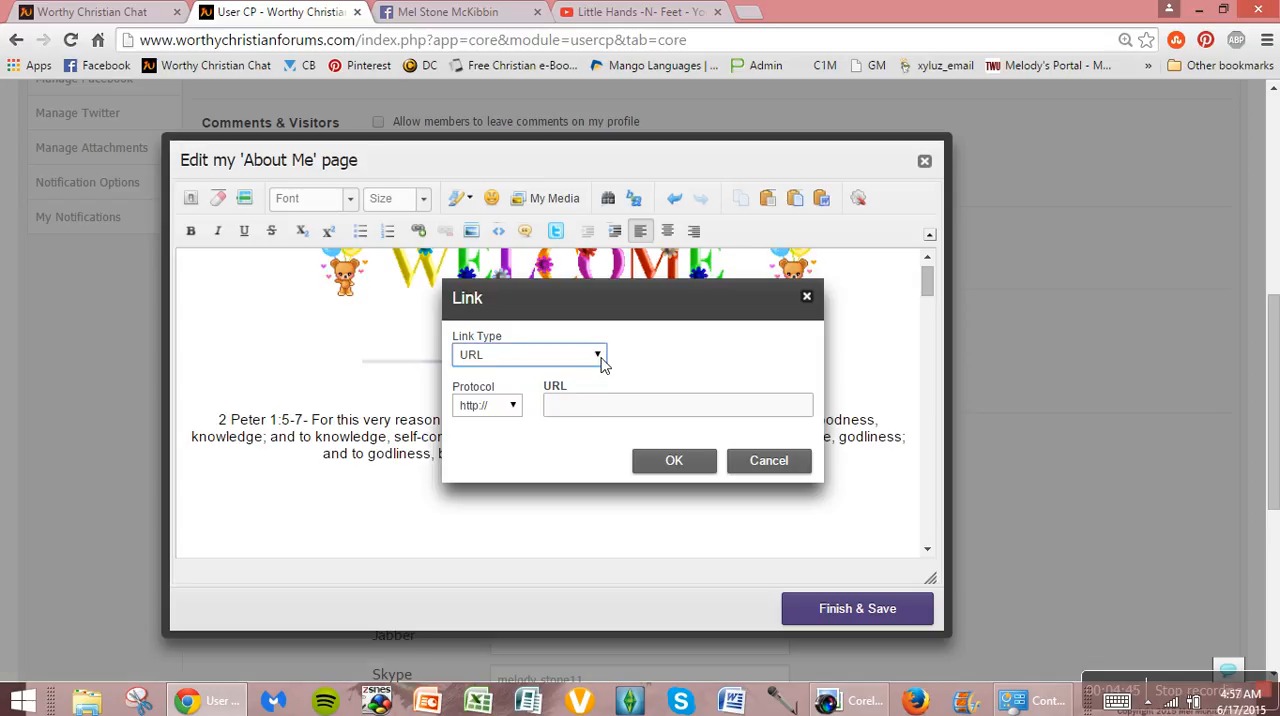
{"action": "left_click", "coordinate": [602, 352]}
{"action": "left_click", "coordinate": [602, 353]}
{"action": "left_click", "coordinate": [603, 354]}
{"action": "left_click", "coordinate": [601, 354]}
{"action": "left_click", "coordinate": [563, 412]}
{"action": "type", "text": "www.facebook.com"}
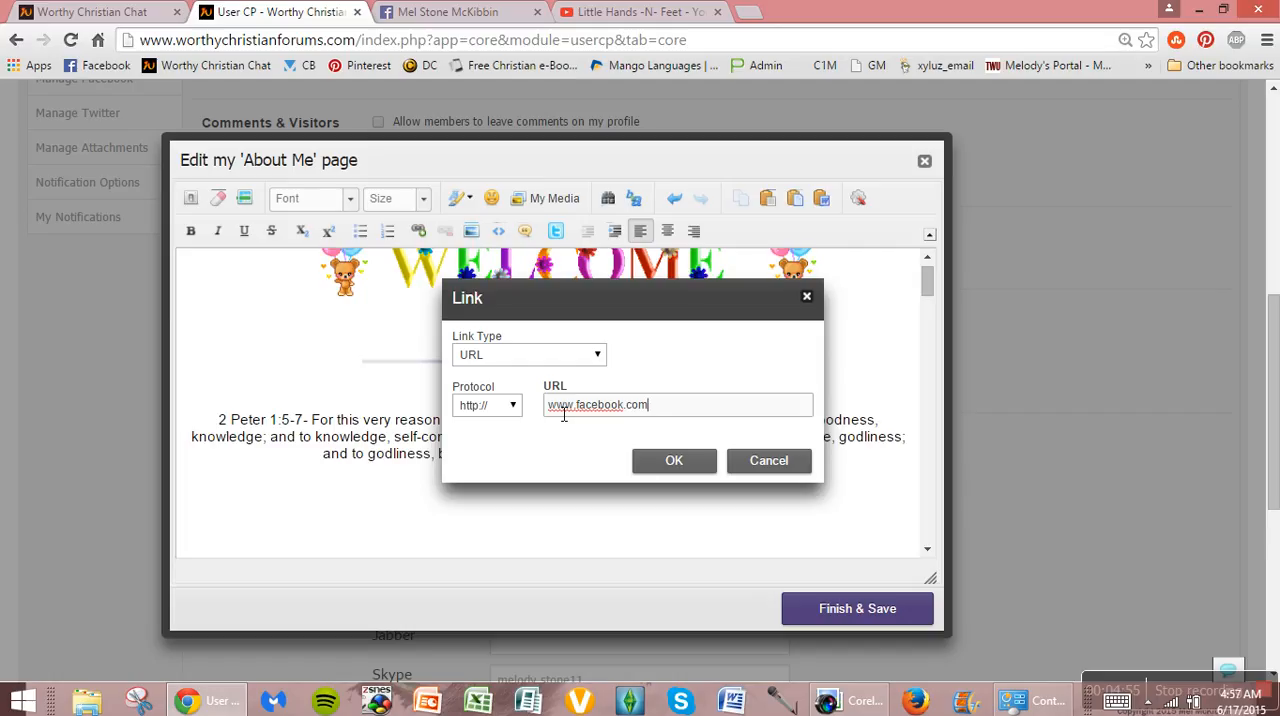
{"action": "left_click", "coordinate": [650, 466]}
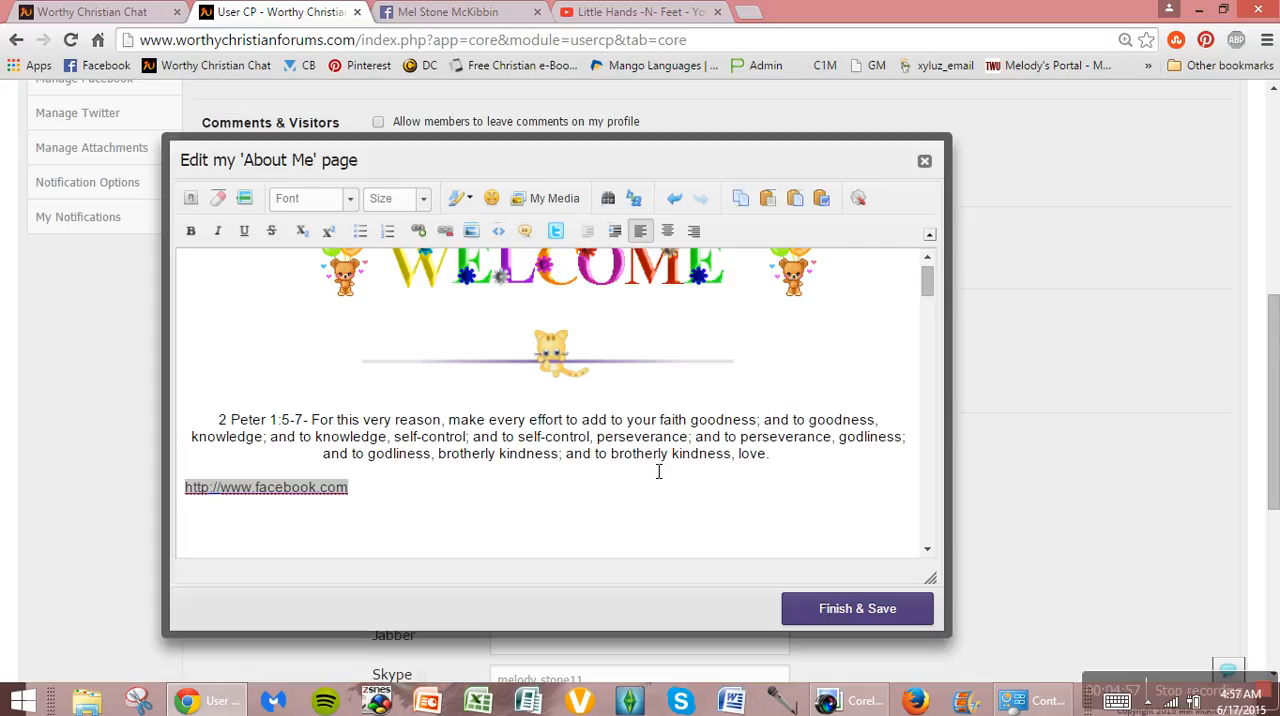
{"action": "left_click", "coordinate": [503, 510]}
Step: Unlink and delete the Facebook address below the verse, leaving a centered blank line in its place
{"action": "left_click_drag", "start_coordinate": [929, 276], "coordinate": [929, 282]}
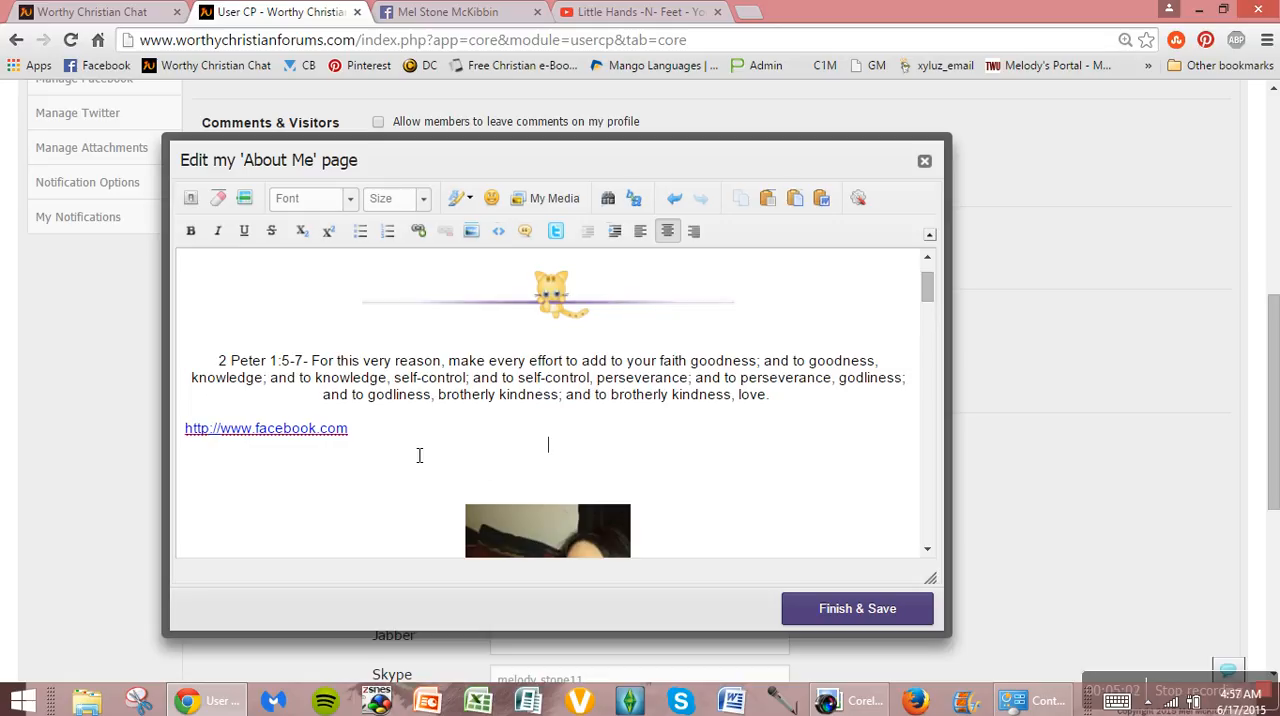
{"action": "left_click_drag", "start_coordinate": [374, 437], "coordinate": [186, 429]}
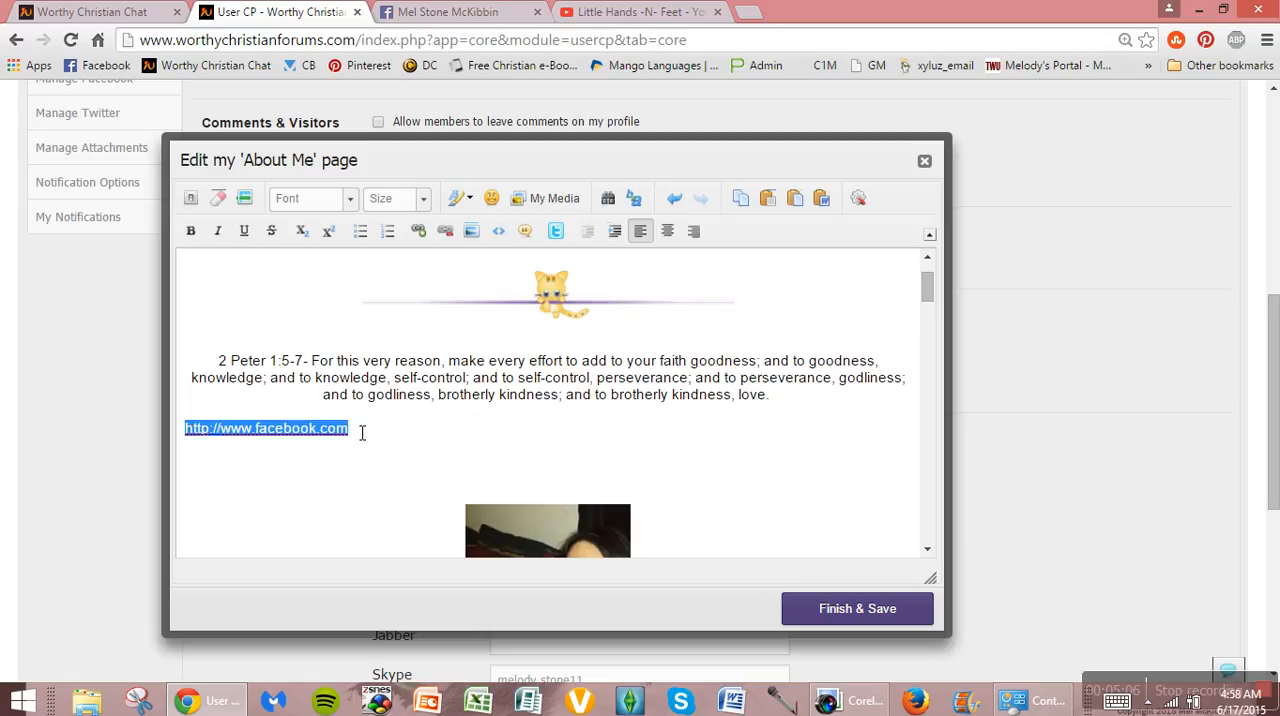
{"action": "left_click", "coordinate": [445, 230]}
{"action": "key", "text": "BackSpace"}
{"action": "key", "text": "ctrl+e"}
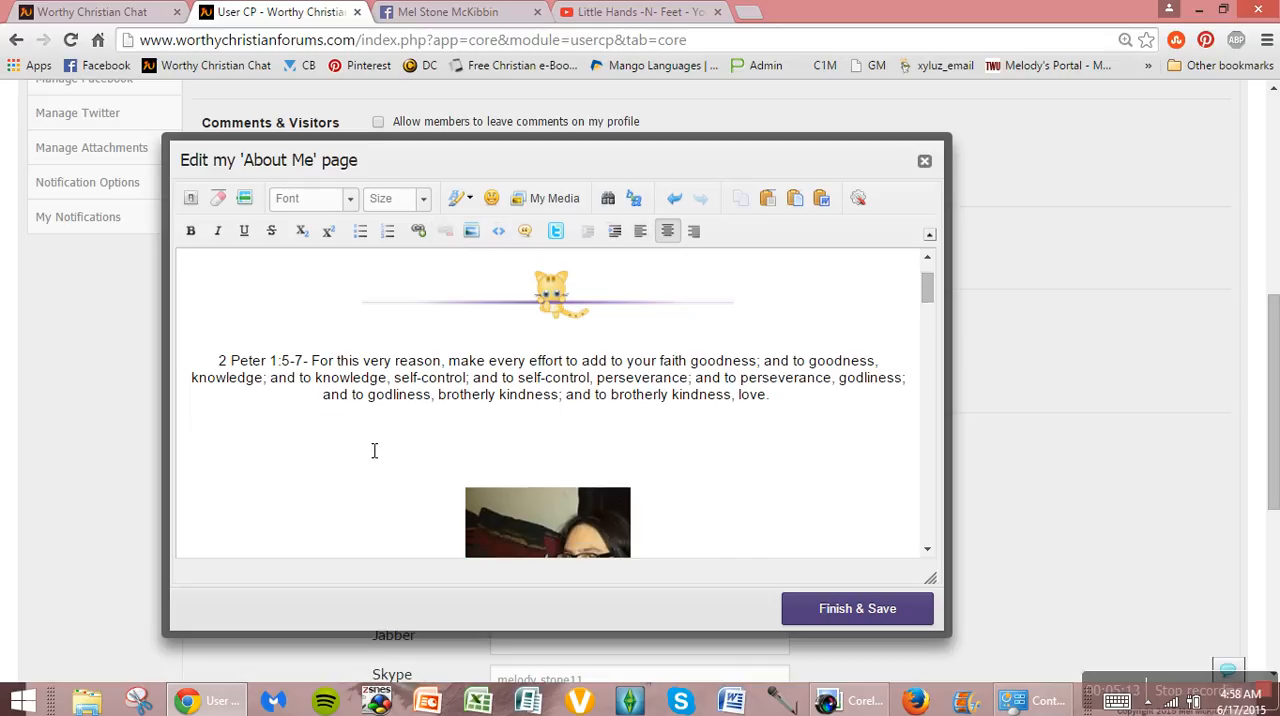
{"action": "key", "text": "Return"}
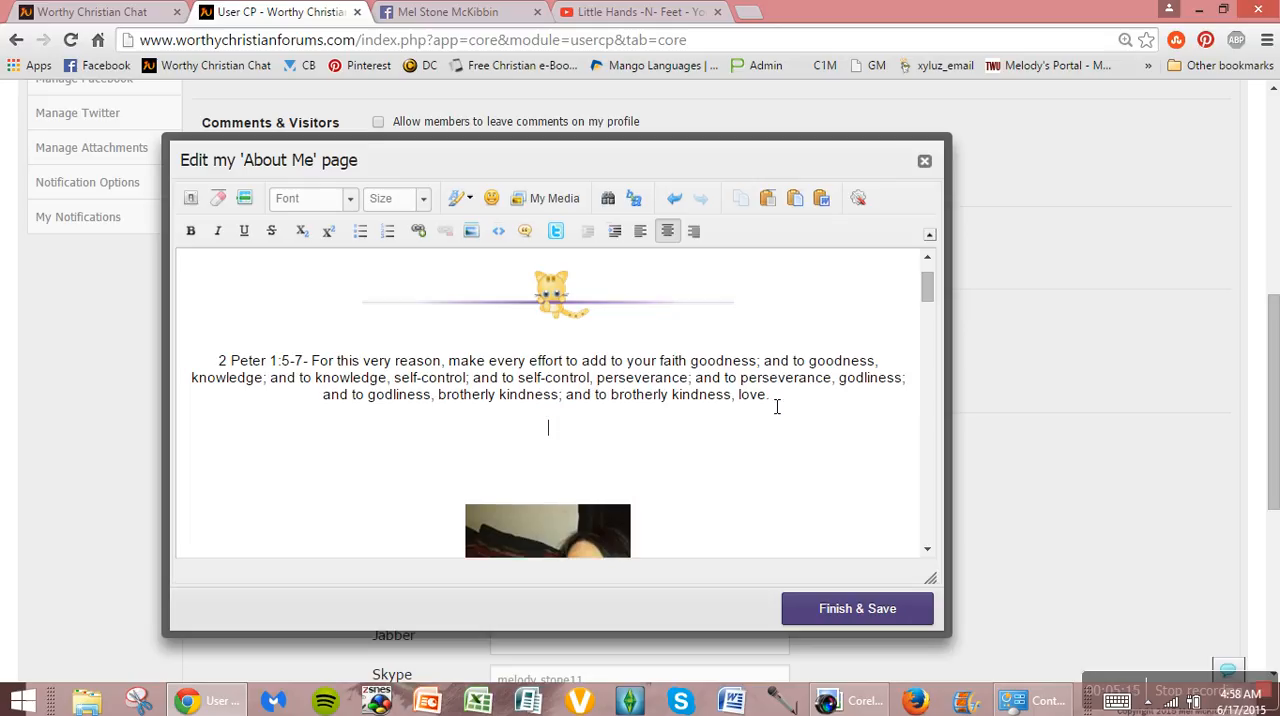
{"action": "type", "text": "Random piece of text"}
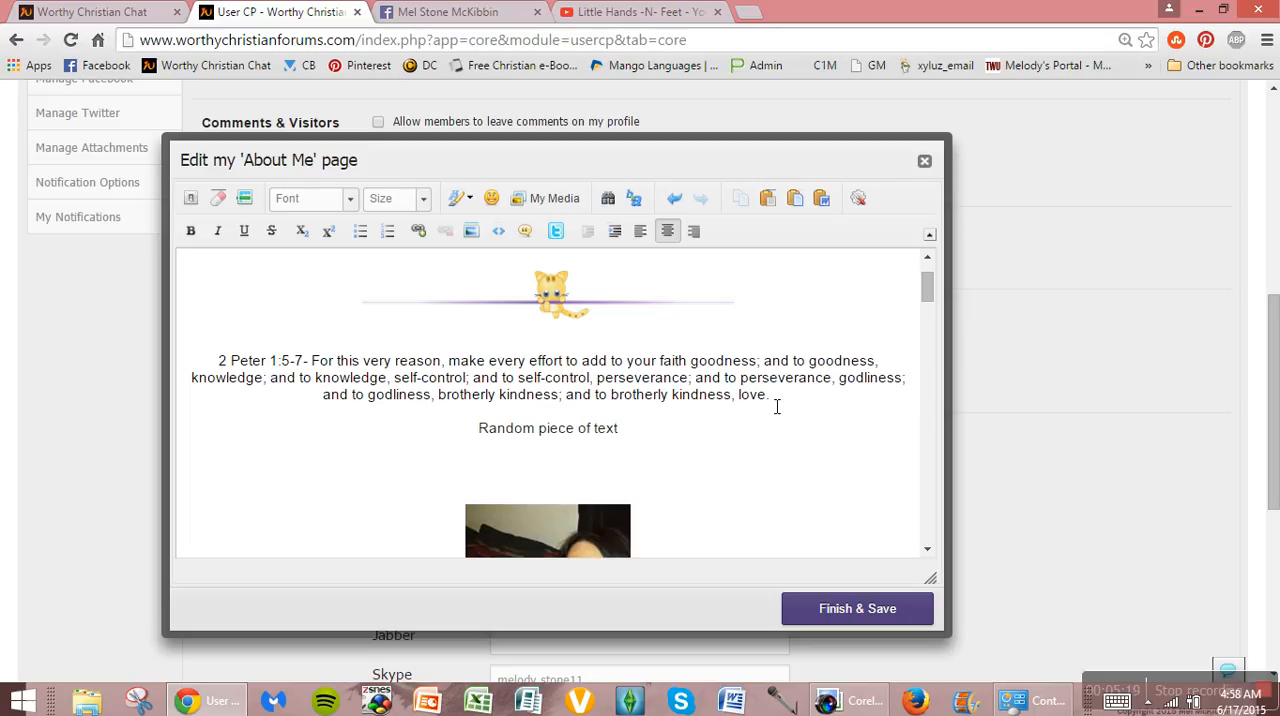
{"action": "left_click_drag", "start_coordinate": [631, 431], "coordinate": [471, 436]}
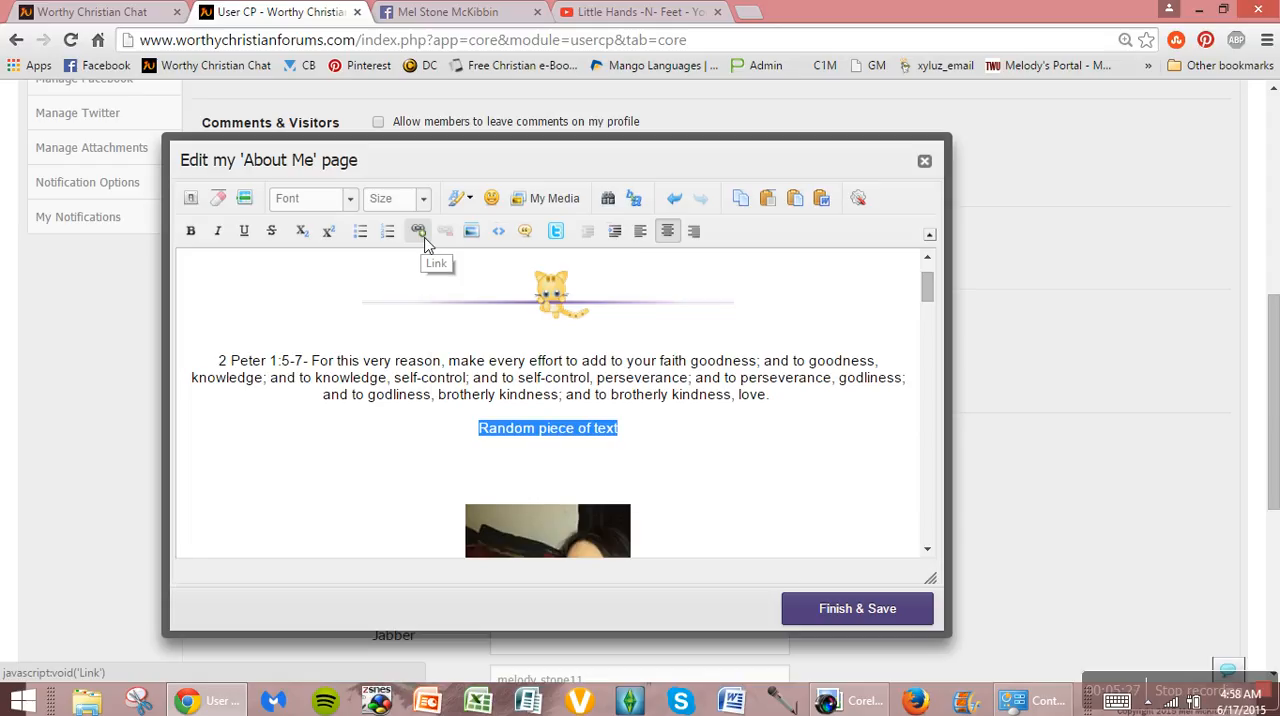
{"action": "left_click", "coordinate": [419, 232]}
{"action": "type", "text": "www.facebook.com"}
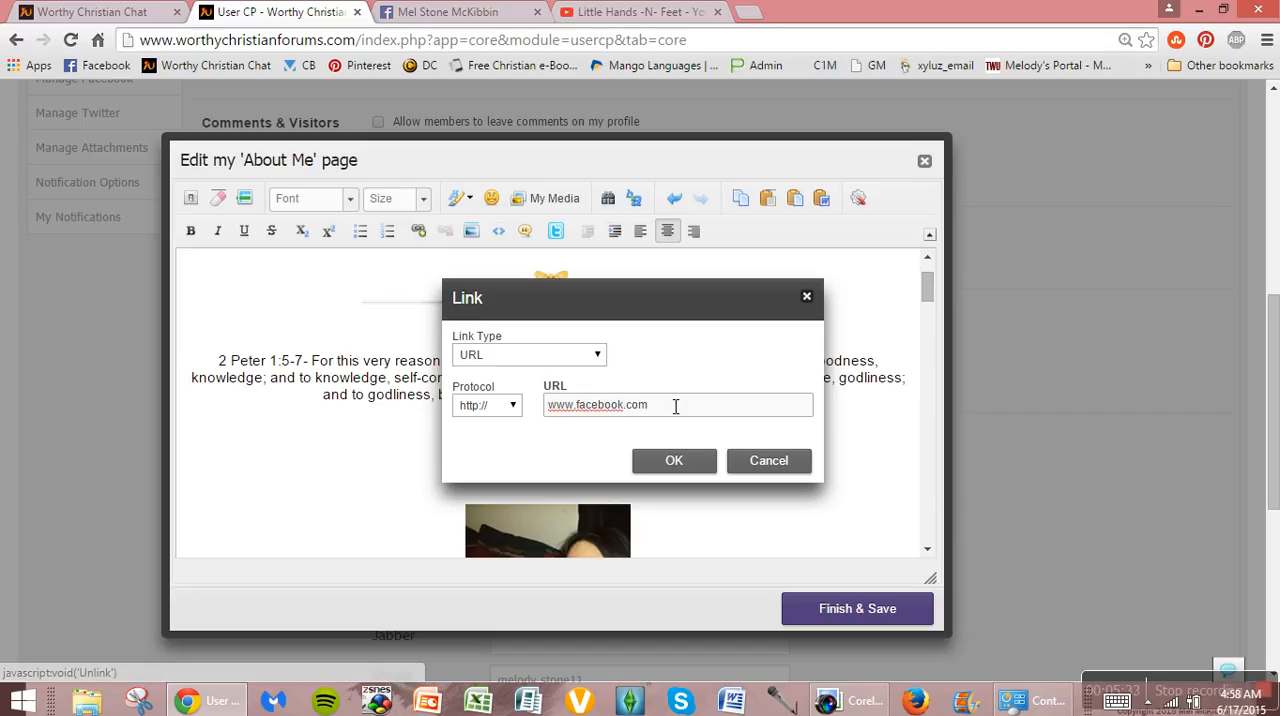
{"action": "left_click", "coordinate": [686, 464]}
{"action": "left_click", "coordinate": [731, 438]}
Step: Delete the linked text line below the verse
{"action": "left_click_drag", "start_coordinate": [650, 447], "coordinate": [463, 436]}
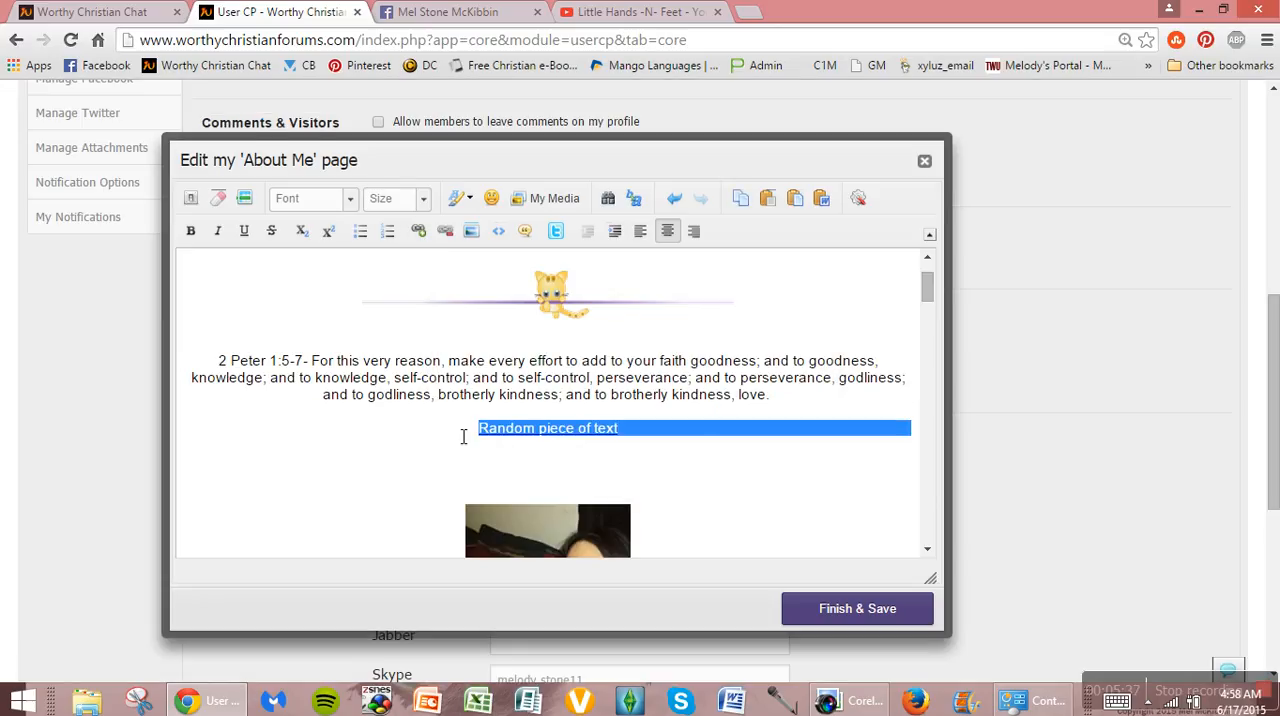
{"action": "key", "text": "BackSpace"}
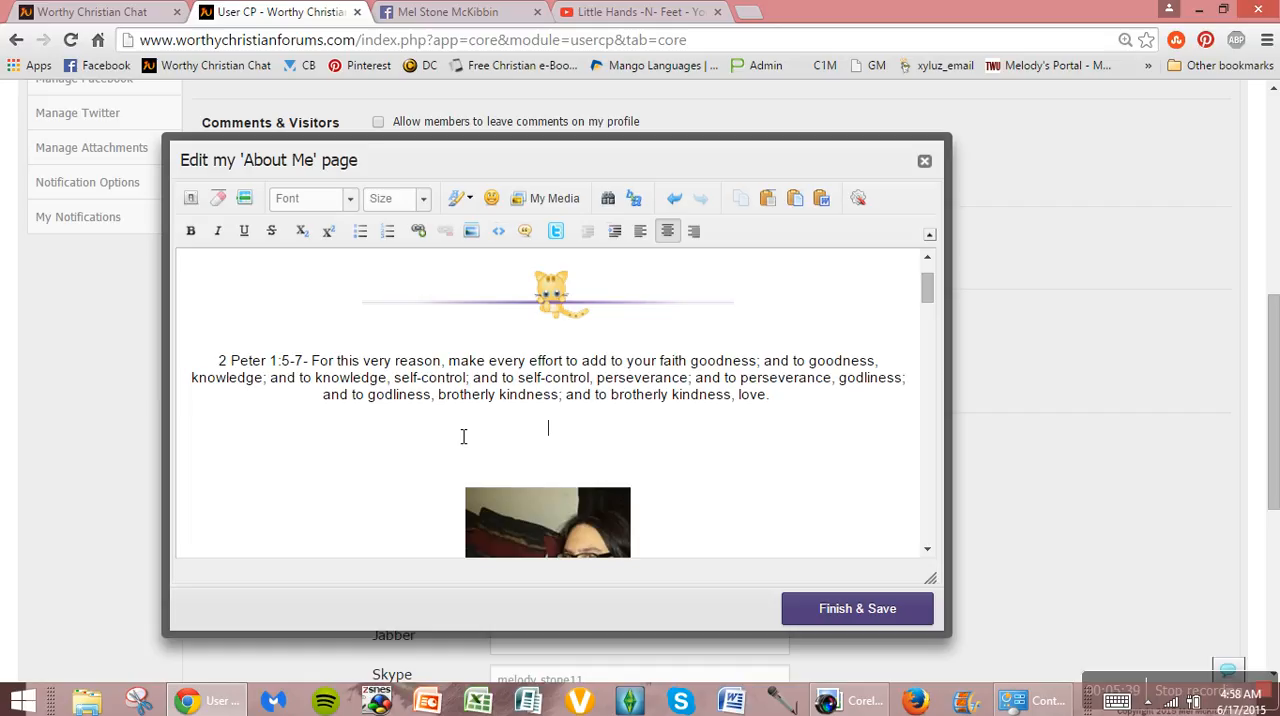
Step: Copy the profile picture's image URL from the Facebook page and insert it as an image on the blank line below the verse
{"action": "left_click", "coordinate": [469, 235]}
{"action": "left_click", "coordinate": [432, 8]}
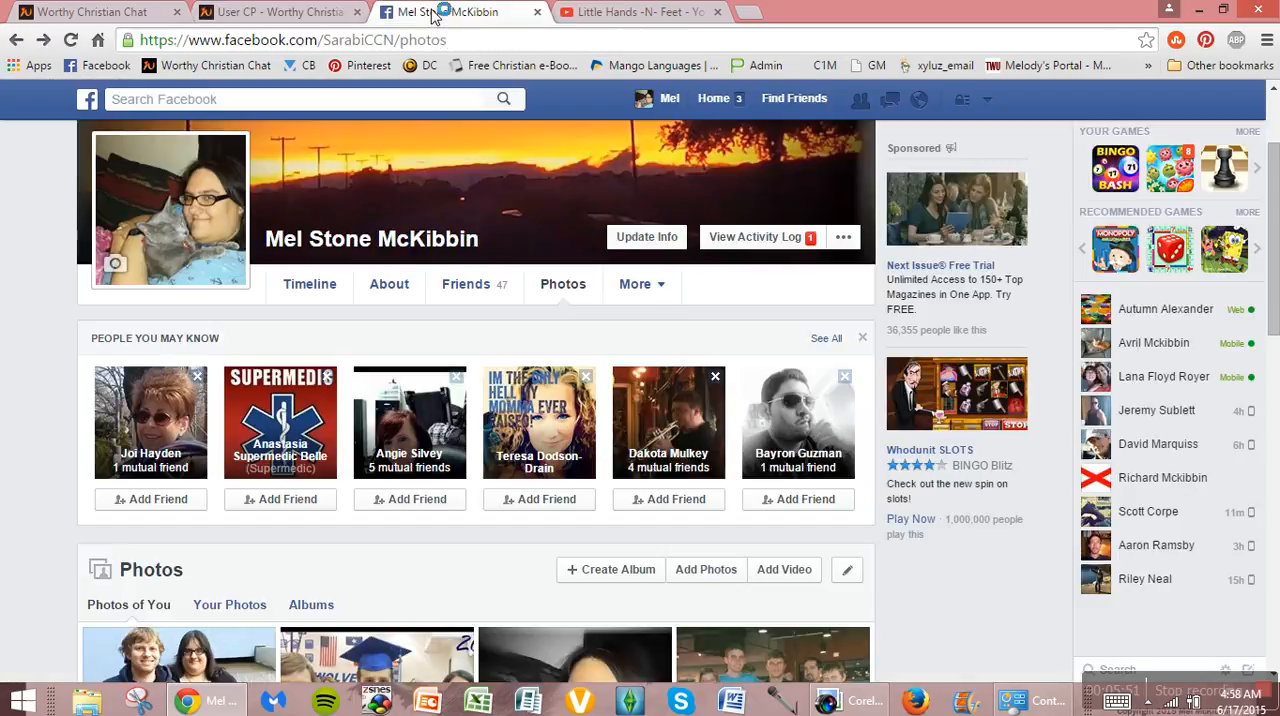
{"action": "right_click", "coordinate": [161, 175]}
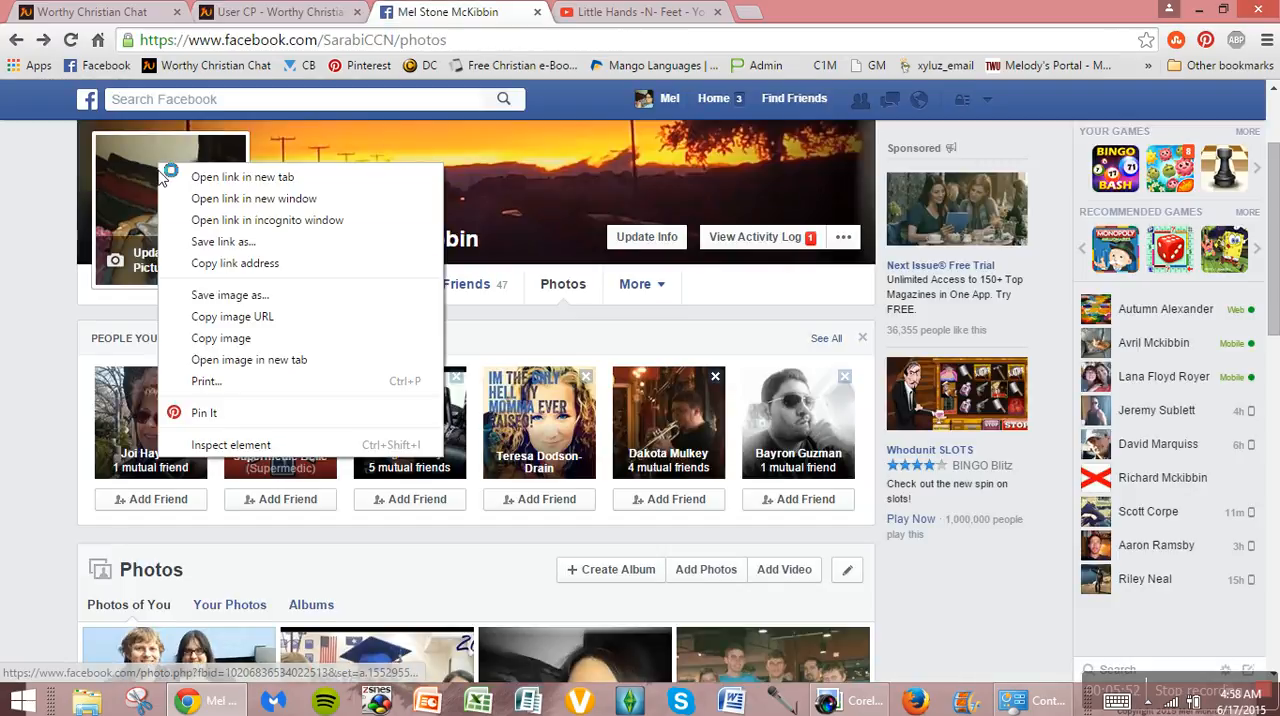
{"action": "left_click", "coordinate": [236, 317]}
{"action": "left_click", "coordinate": [280, 12]}
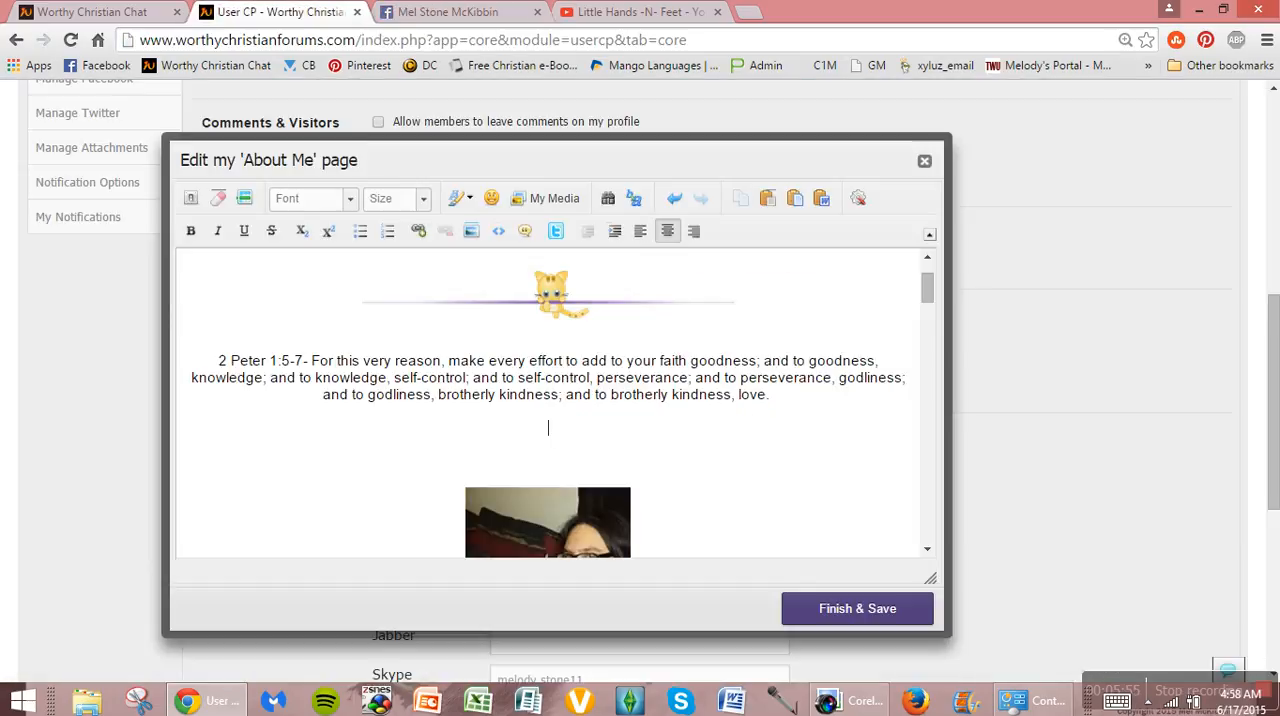
{"action": "left_click", "coordinate": [474, 238]}
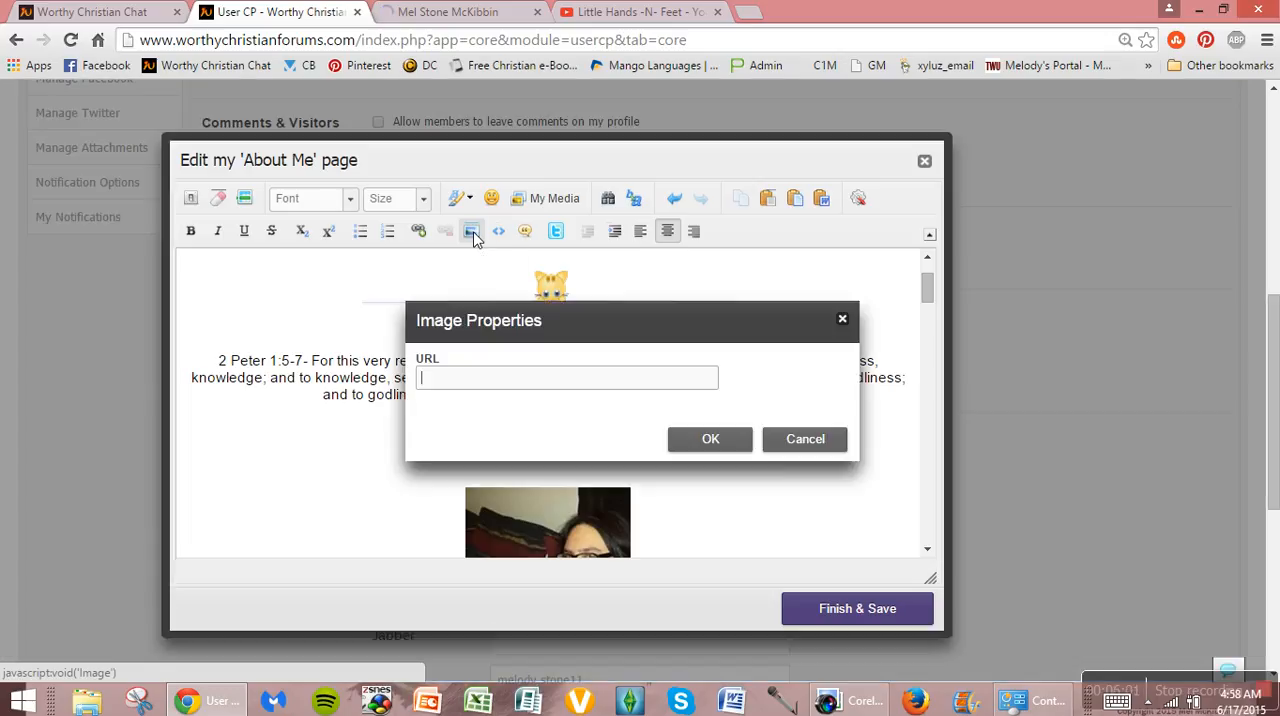
{"action": "key", "text": "ctrl+v"}
{"action": "left_click", "coordinate": [709, 442]}
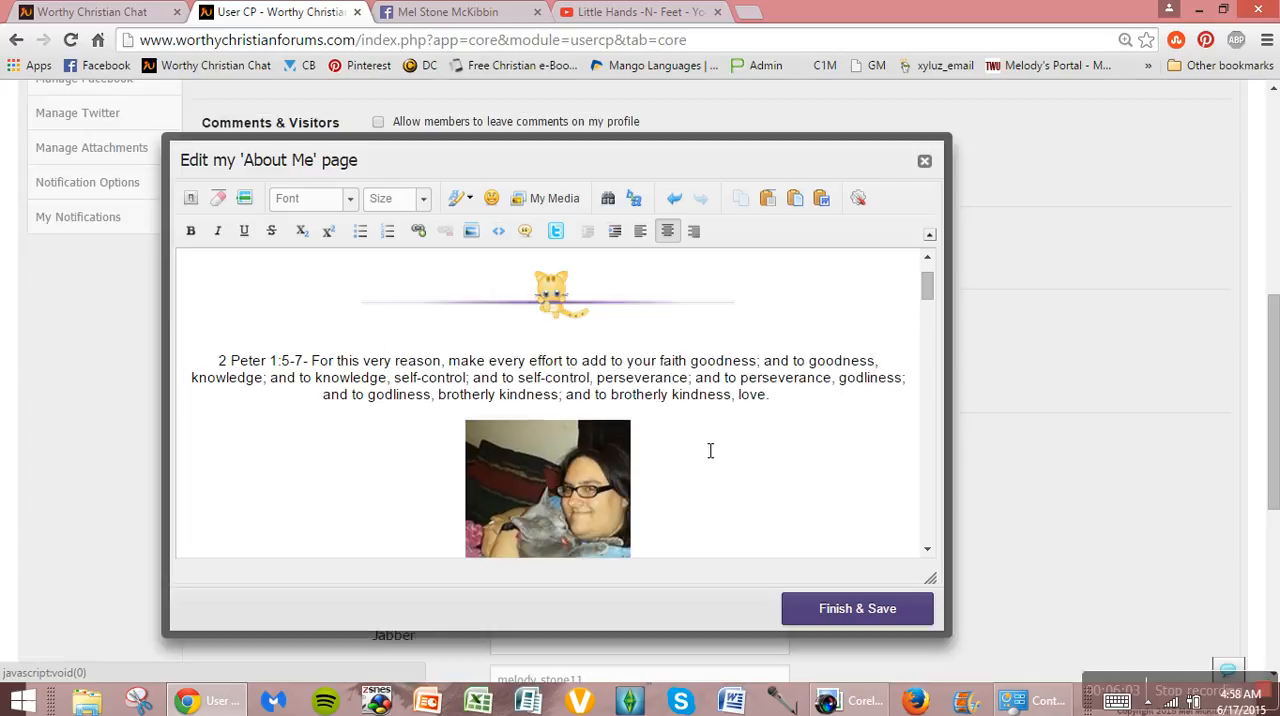
Step: Delete the image inserted below the verse along with the extra blank line
{"action": "left_click", "coordinate": [600, 454]}
{"action": "key", "text": "Delete"}
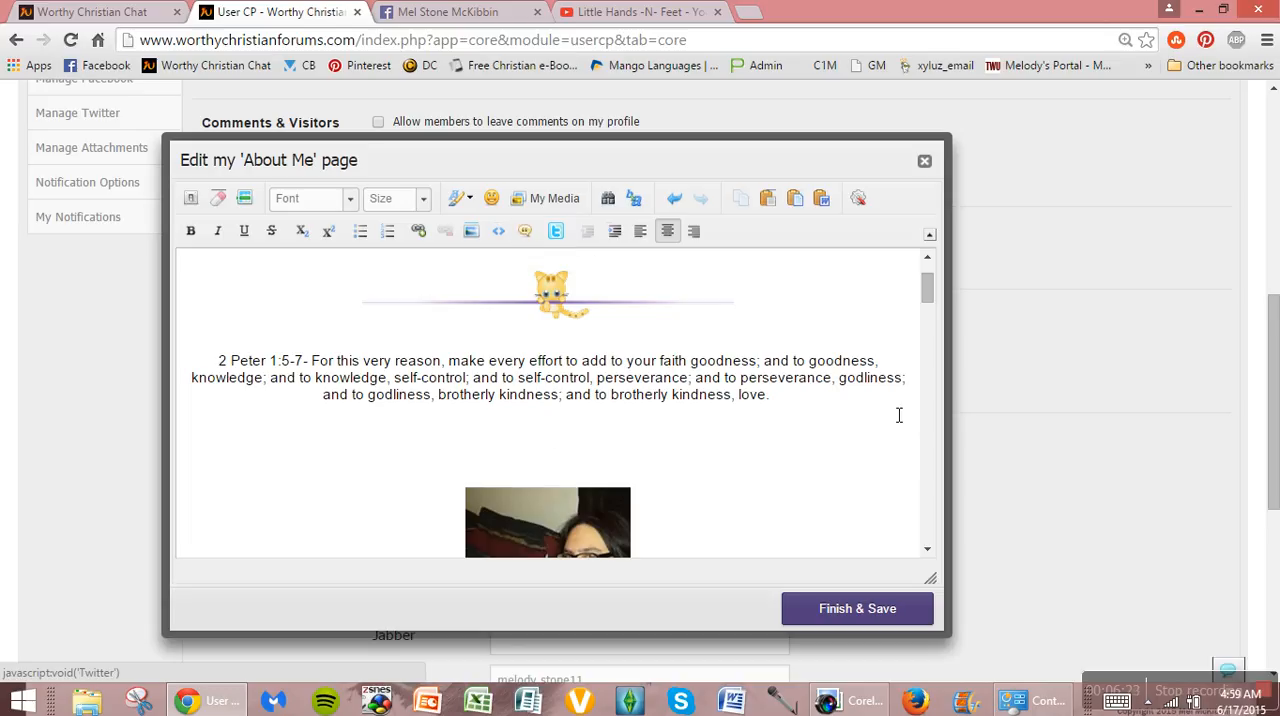
{"action": "key", "text": "BackSpace"}
{"action": "key", "text": "BackSpace"}
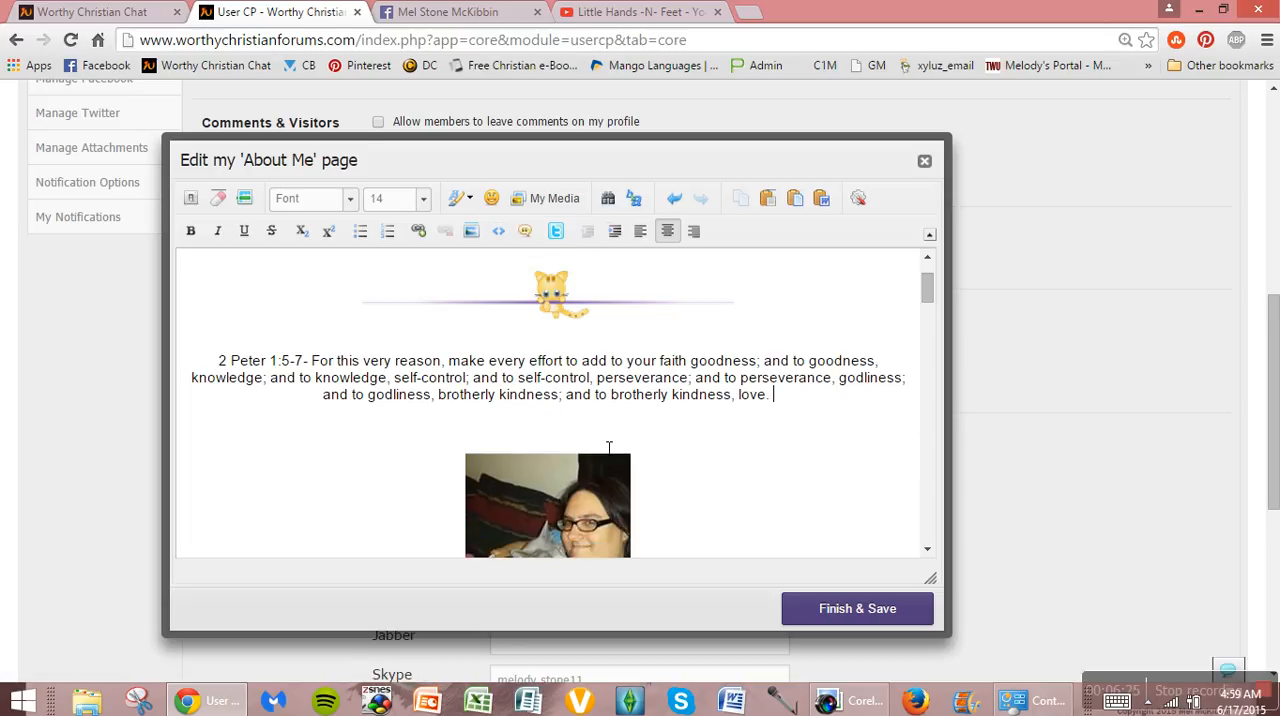
Step: Format the whole 2 Peter 1:5-7 verse in purple, bold and italic
{"action": "left_click_drag", "start_coordinate": [788, 403], "coordinate": [166, 362]}
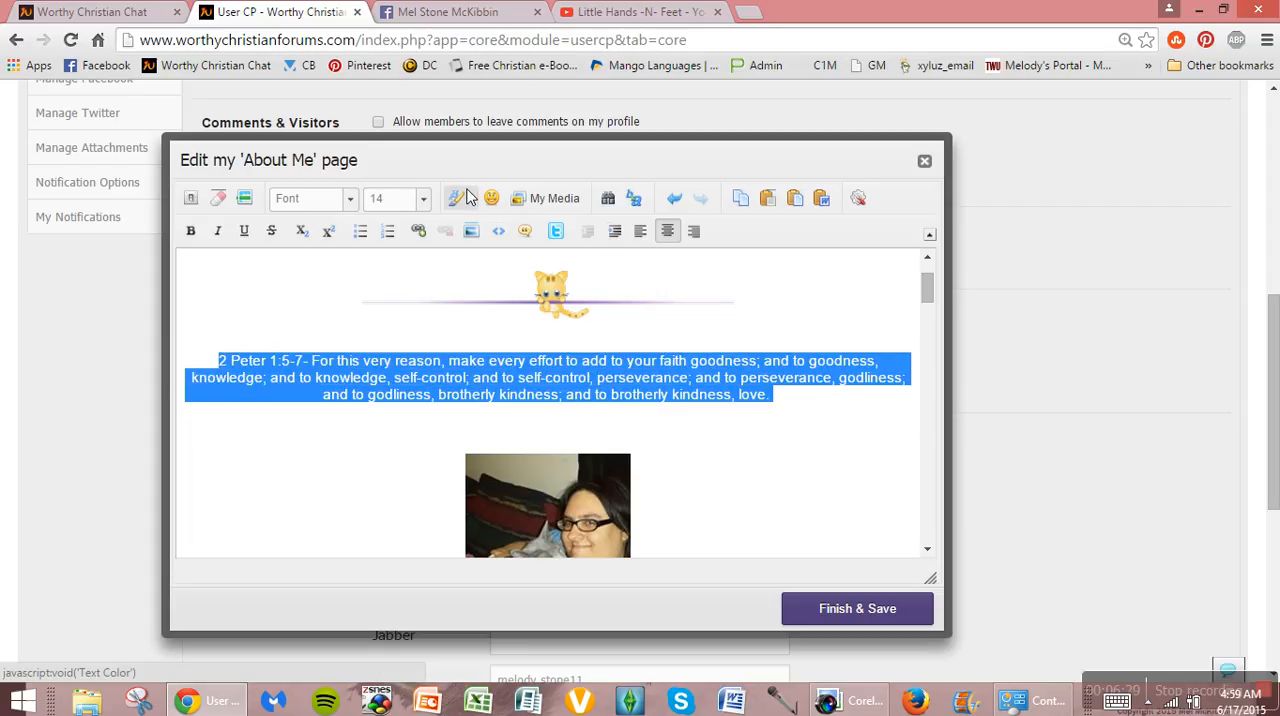
{"action": "left_click", "coordinate": [469, 197]}
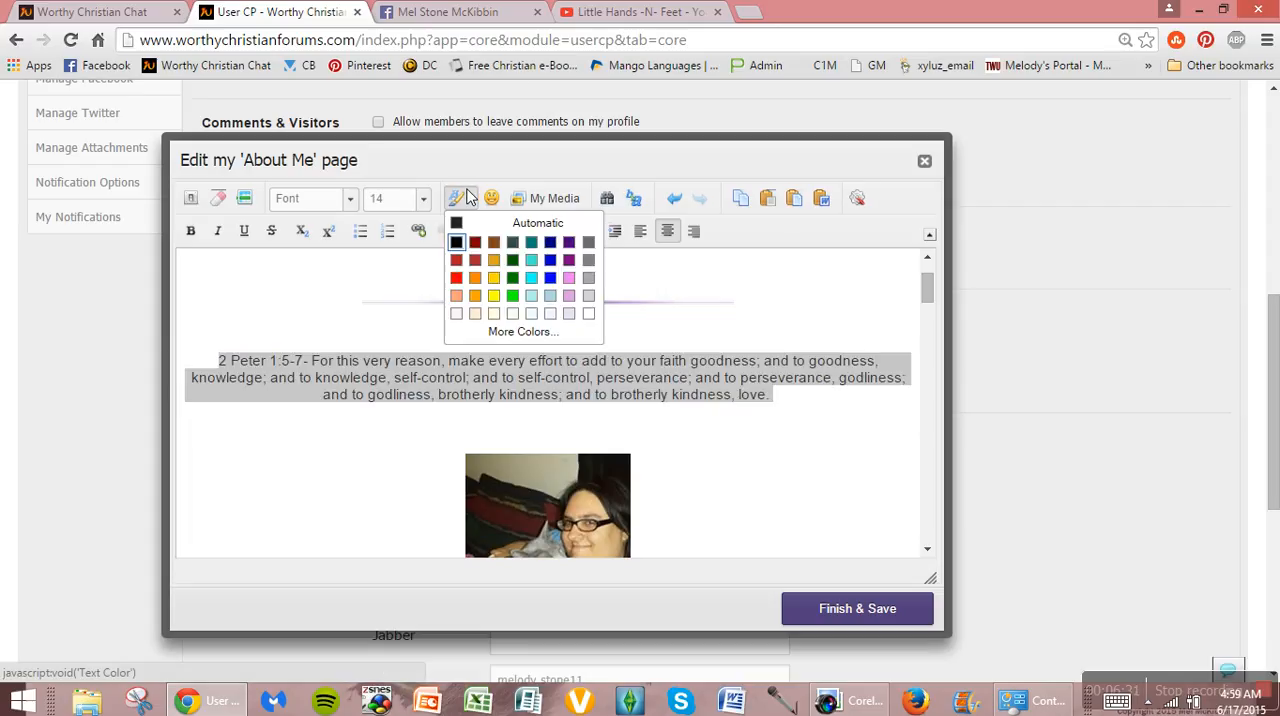
{"action": "left_click", "coordinate": [571, 260]}
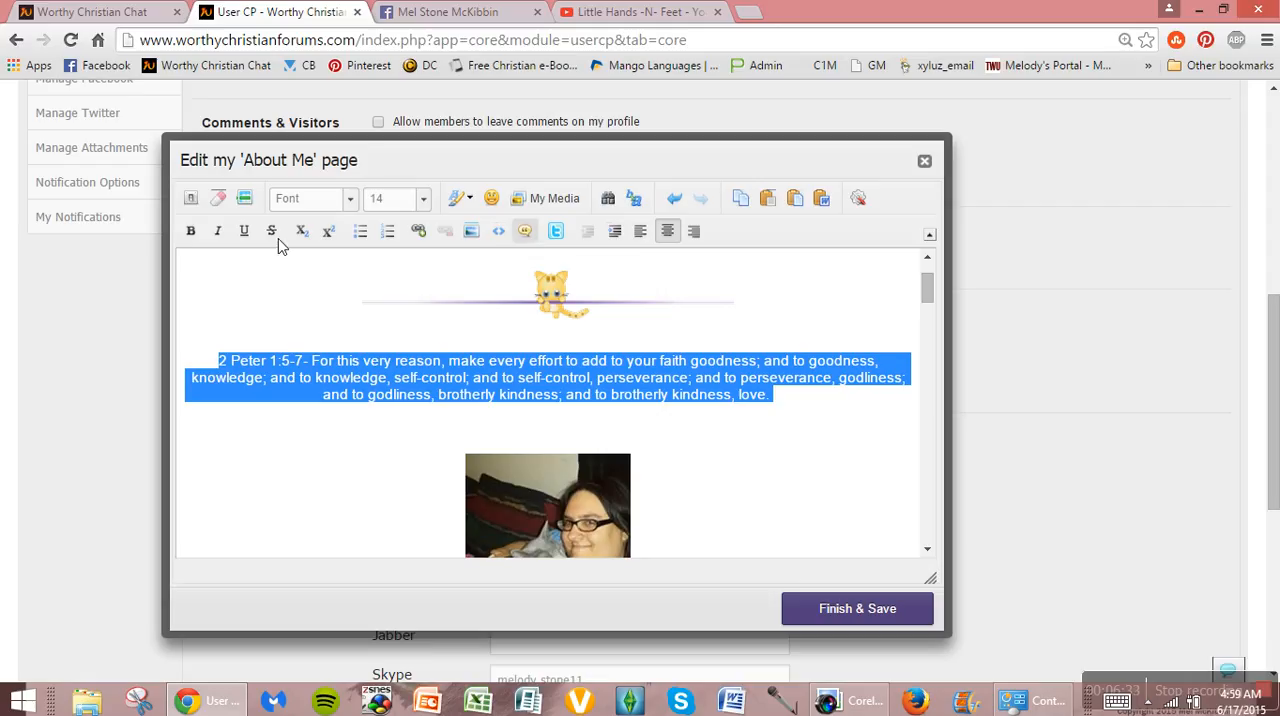
{"action": "left_click", "coordinate": [190, 231]}
{"action": "left_click", "coordinate": [217, 231]}
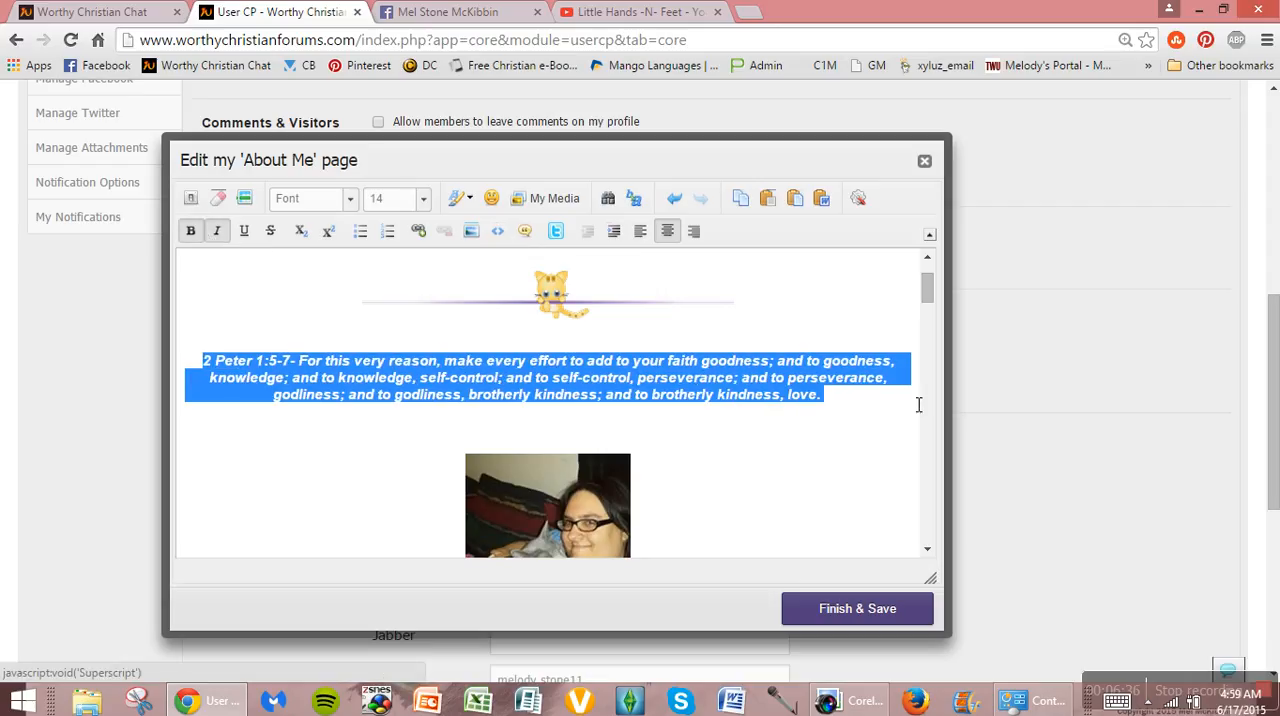
{"action": "left_click", "coordinate": [903, 408]}
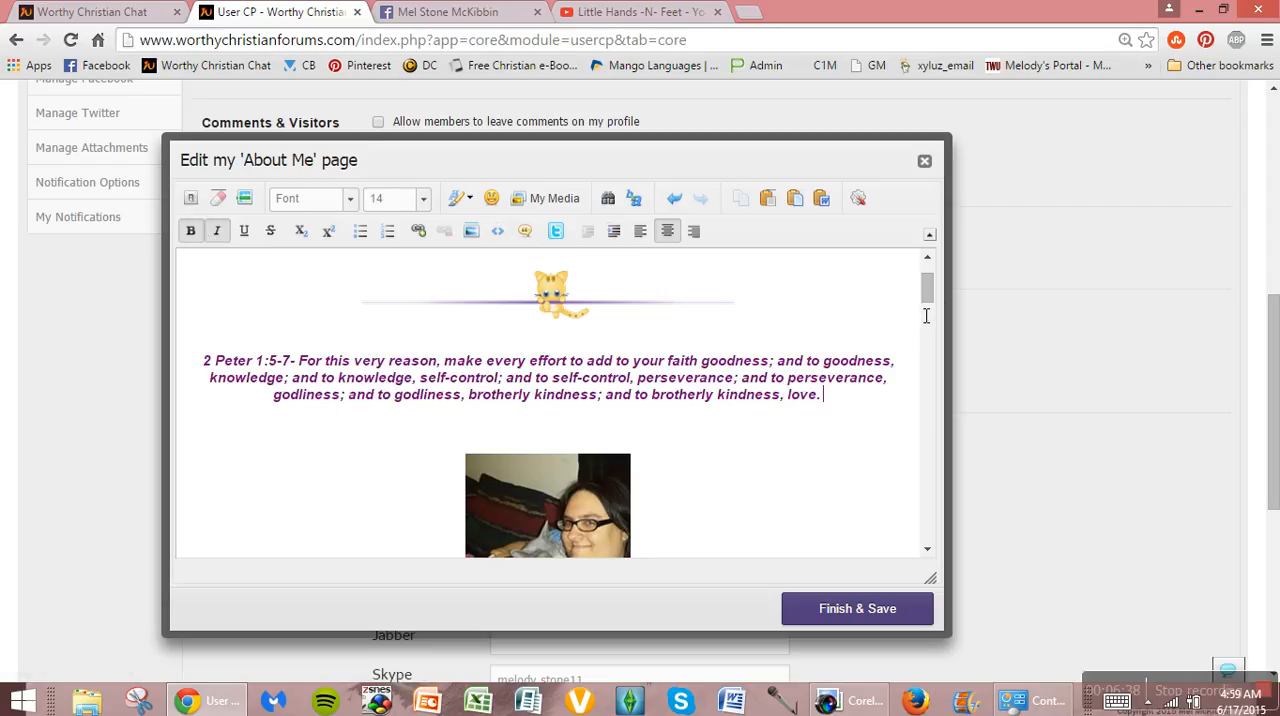
{"action": "left_click_drag", "start_coordinate": [926, 288], "coordinate": [930, 283]}
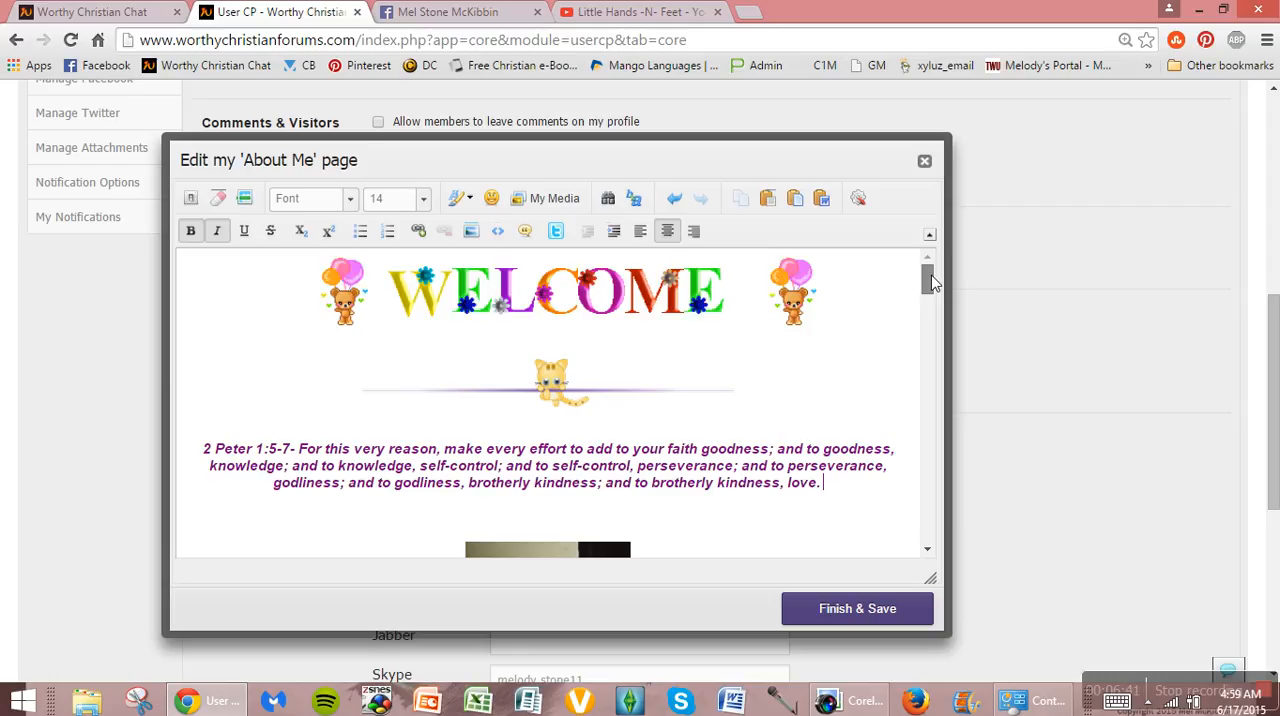
{"action": "mouse_move", "coordinate": [930, 283]}
{"action": "left_mouse_down"}
{"action": "mouse_move", "coordinate": [940, 398]}
{"action": "mouse_move", "coordinate": [932, 278]}
{"action": "left_mouse_up"}
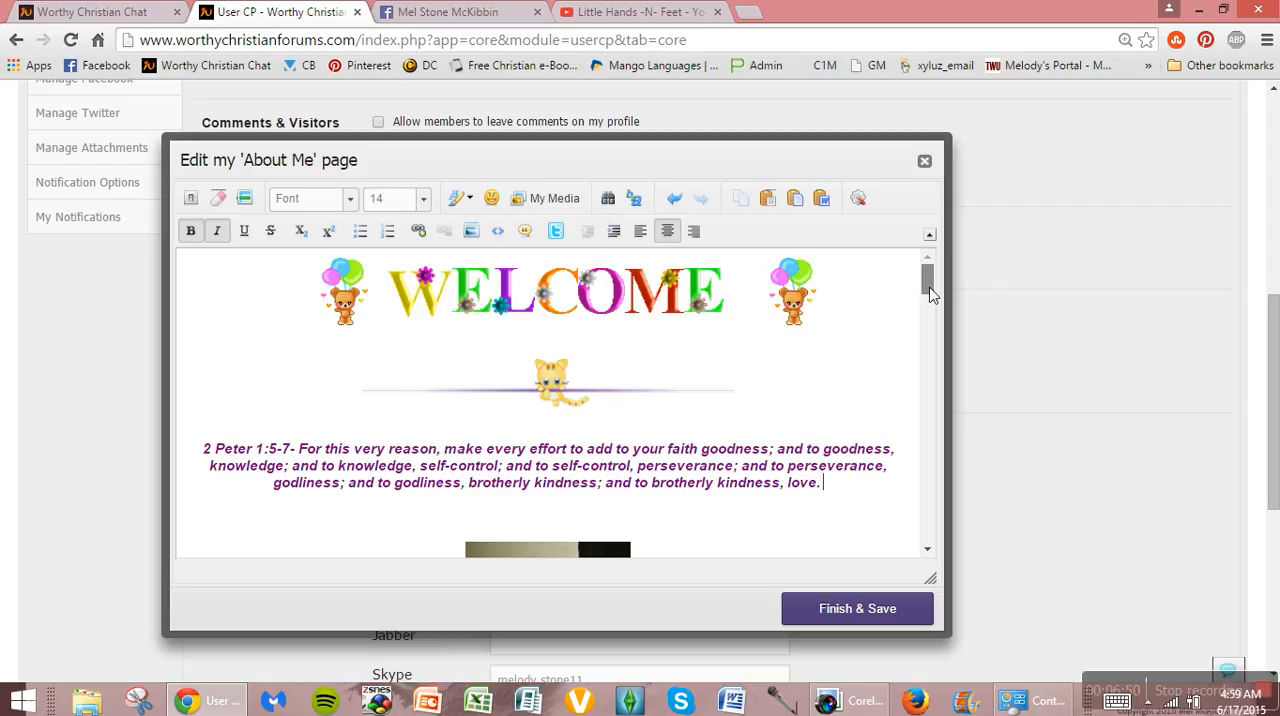
{"action": "left_click_drag", "start_coordinate": [929, 293], "coordinate": [973, 526]}
{"action": "left_click_drag", "start_coordinate": [967, 543], "coordinate": [928, 264]}
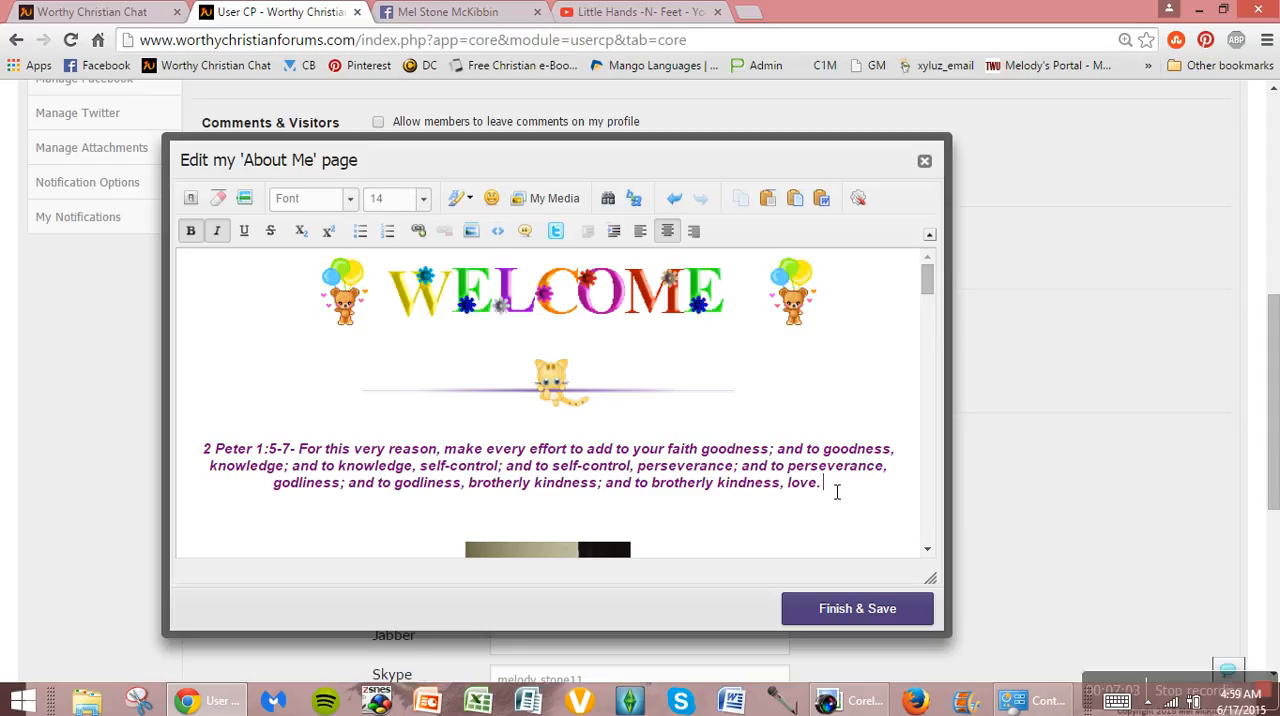
Step: Try left and right alignment on the verse, and return it to center alignment
{"action": "left_click_drag", "start_coordinate": [837, 491], "coordinate": [320, 434]}
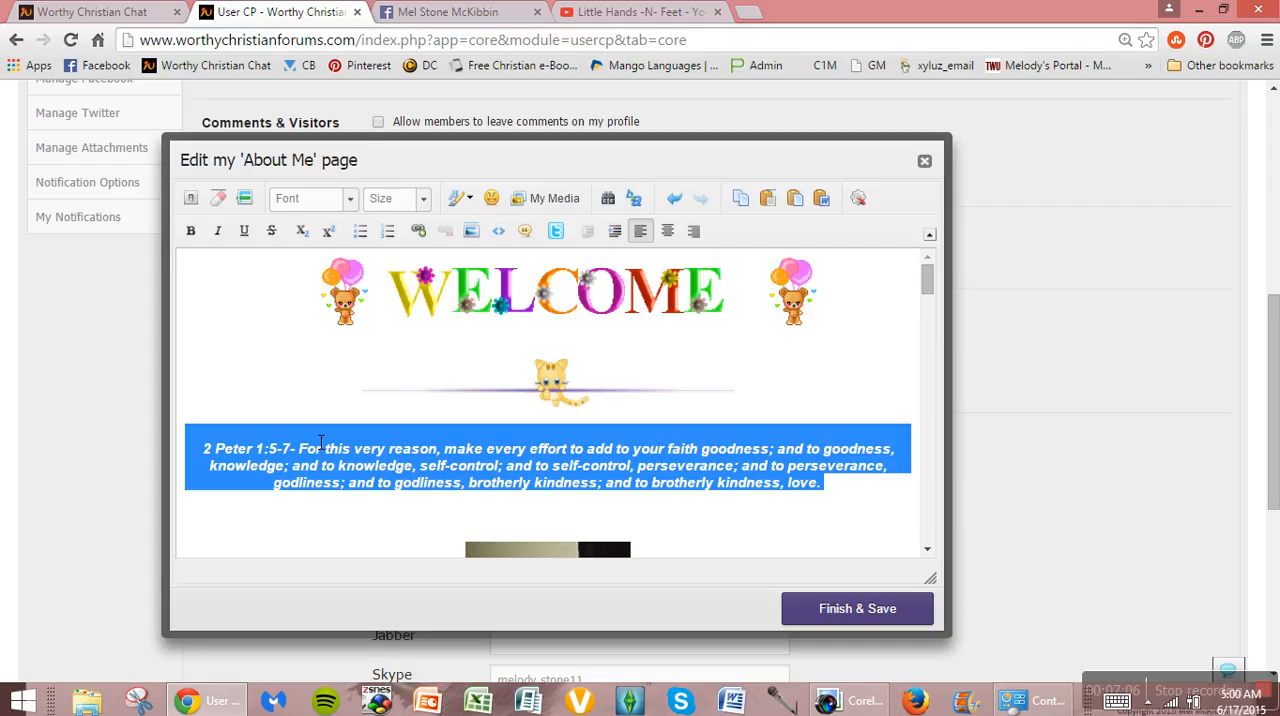
{"action": "left_click", "coordinate": [641, 234]}
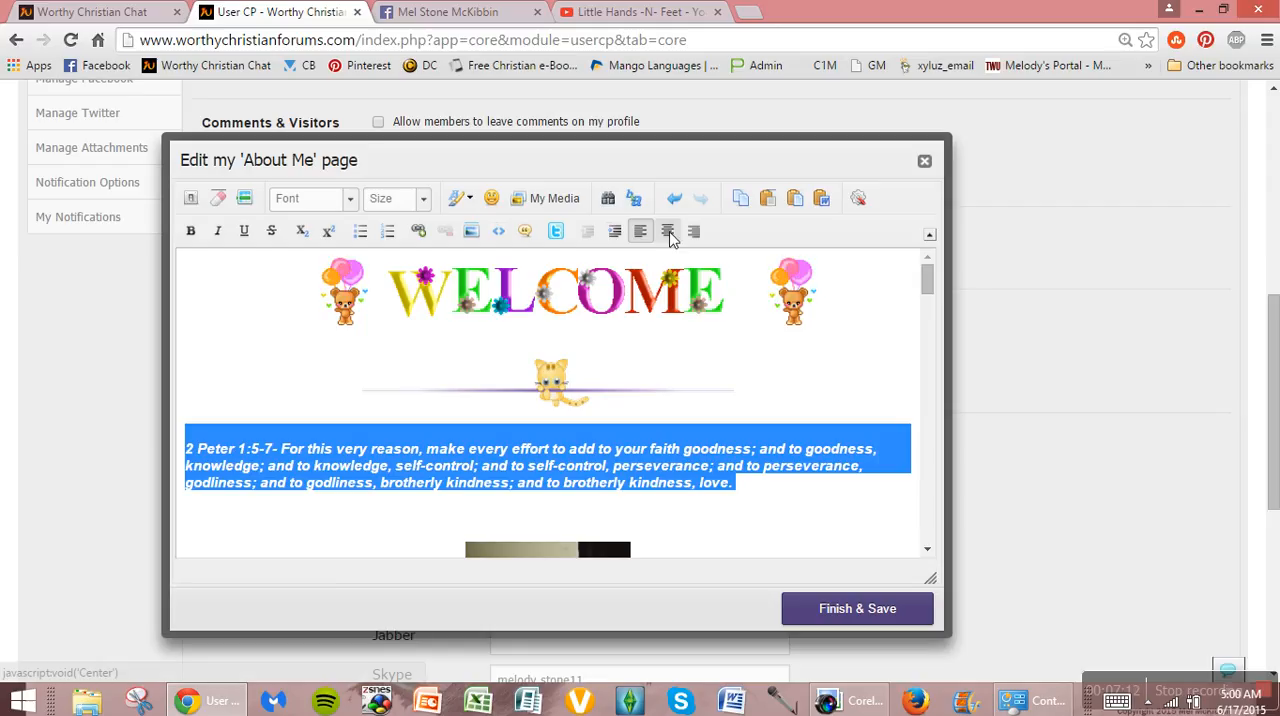
{"action": "left_click", "coordinate": [669, 233]}
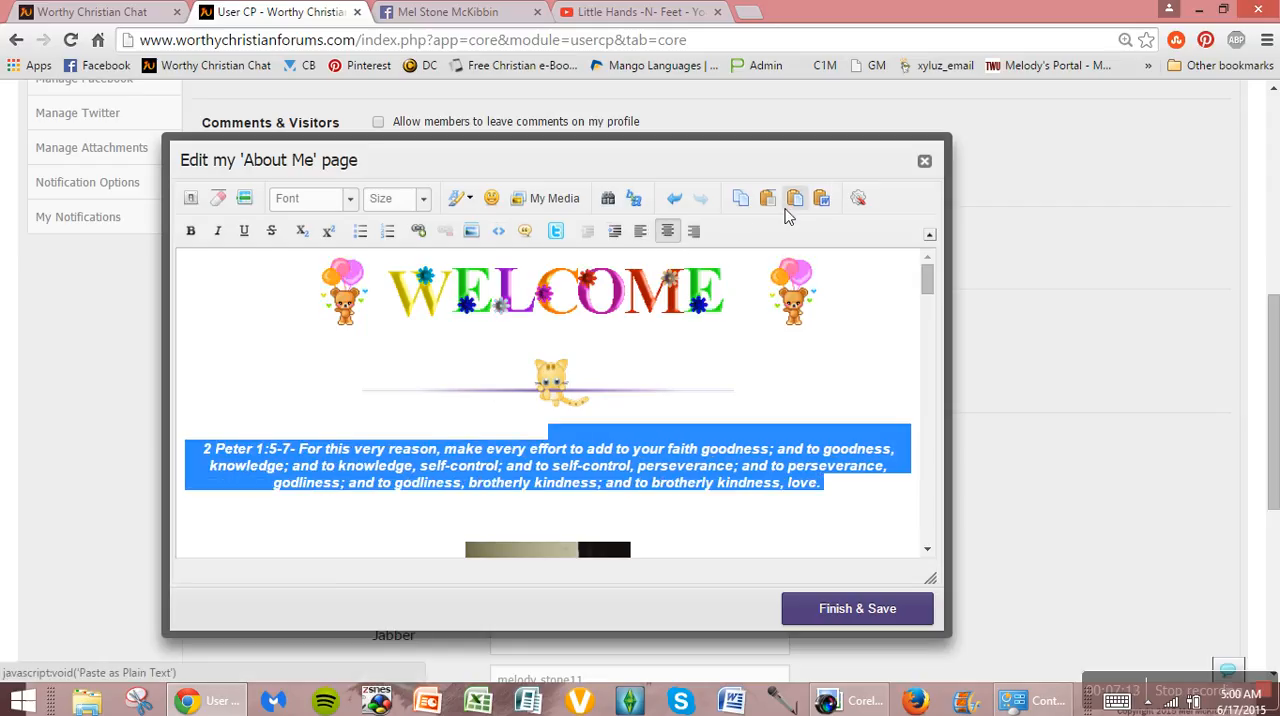
{"action": "left_click", "coordinate": [691, 236]}
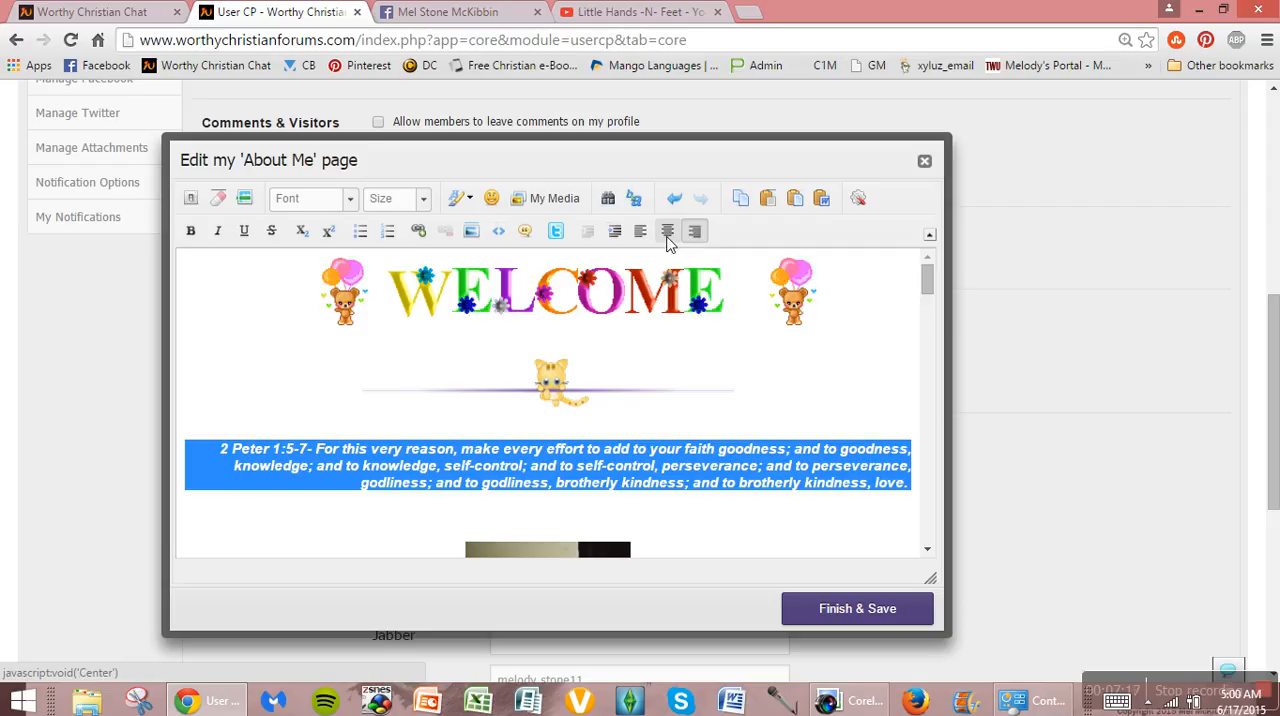
{"action": "left_click", "coordinate": [669, 240]}
{"action": "left_click", "coordinate": [900, 332]}
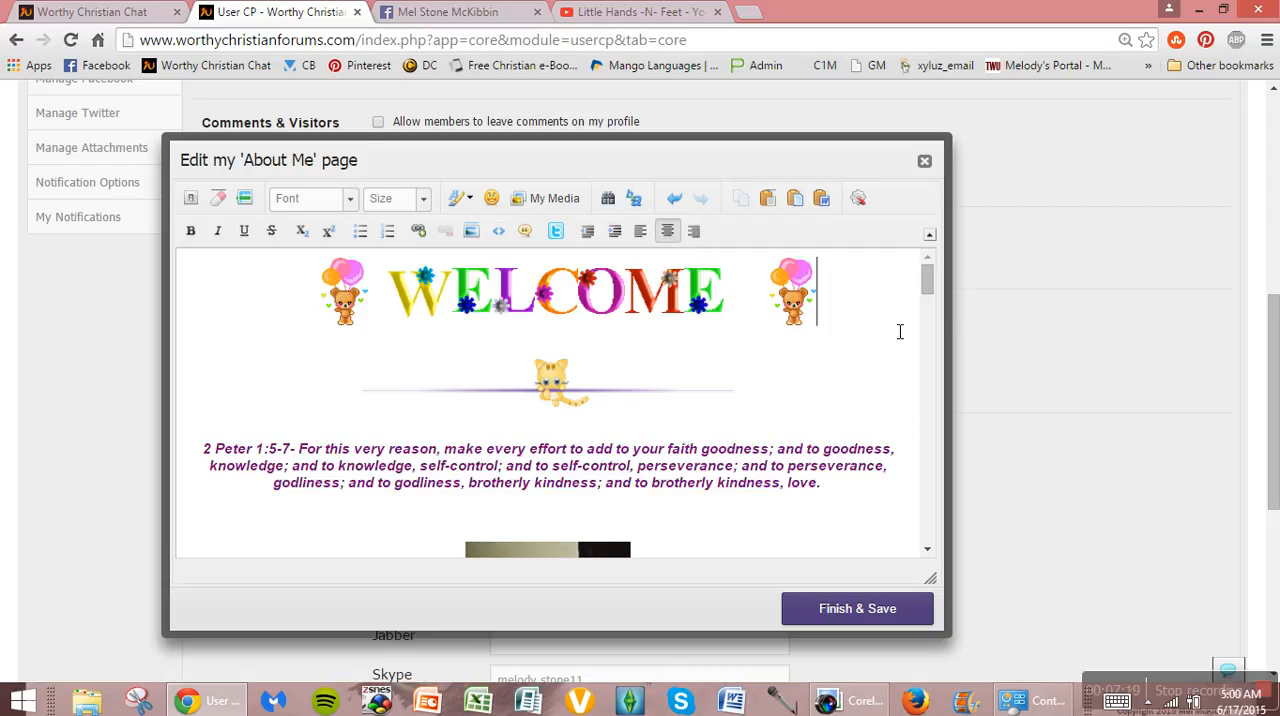
Step: View the Editor Options for plain-text pasting and clearing saved content, and close them with both options unchecked
{"action": "left_click_drag", "start_coordinate": [929, 277], "coordinate": [930, 325]}
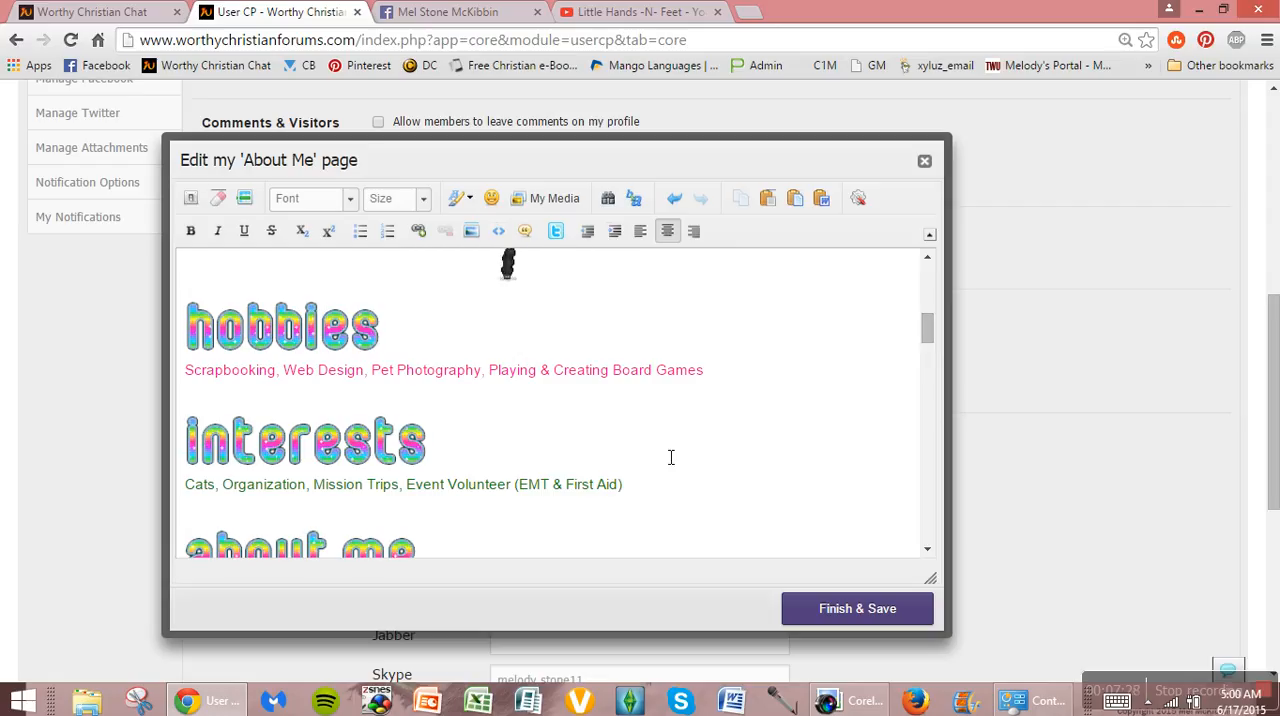
{"action": "left_click_drag", "start_coordinate": [929, 326], "coordinate": [929, 276]}
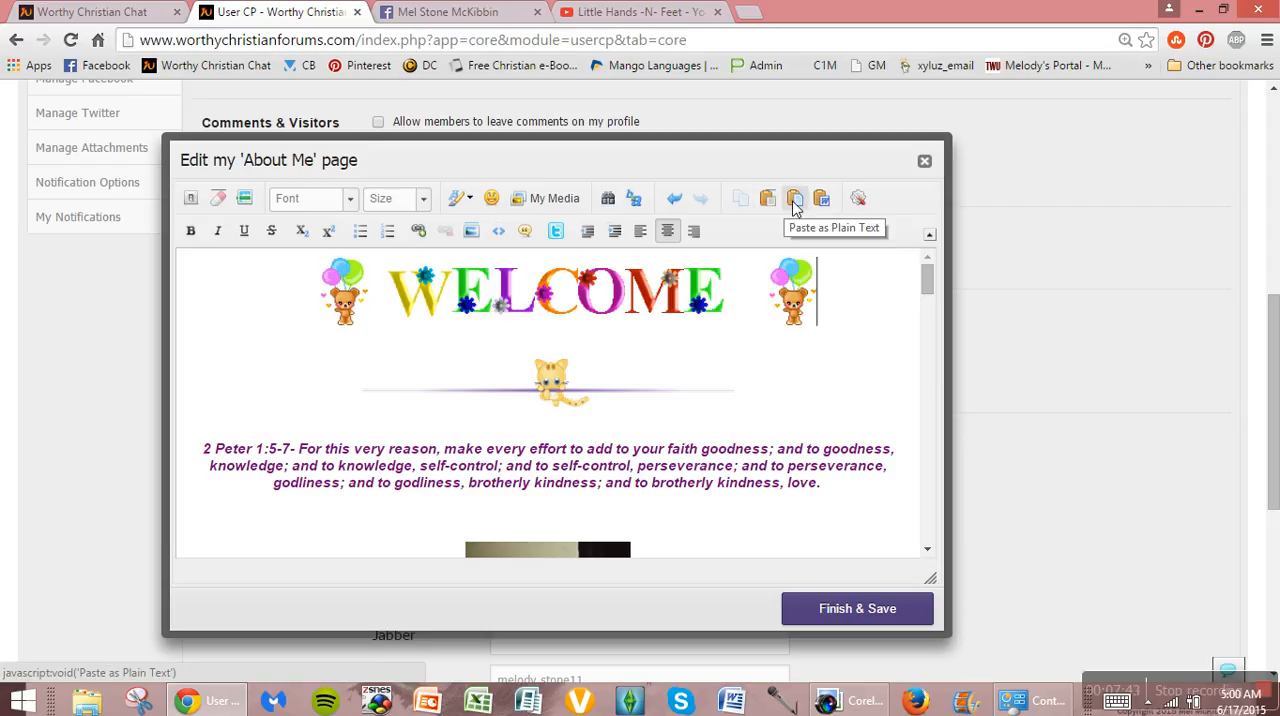
{"action": "left_click", "coordinate": [857, 200]}
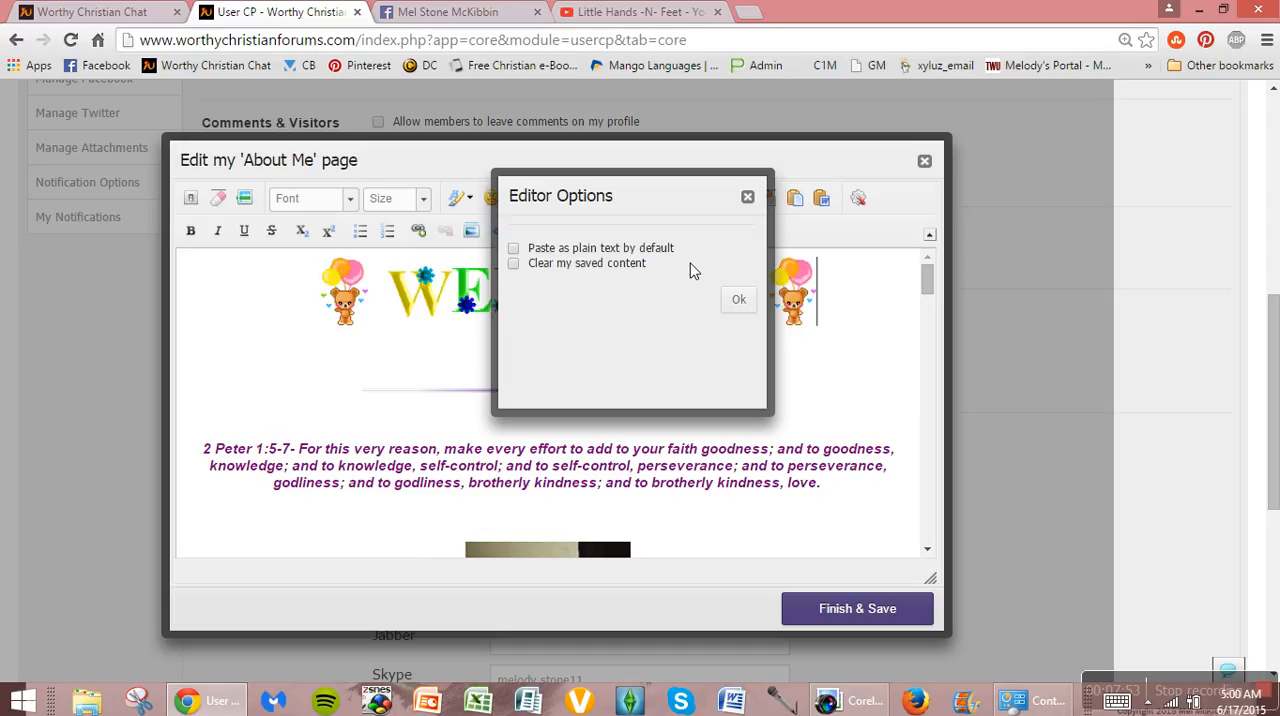
{"action": "left_click", "coordinate": [743, 300]}
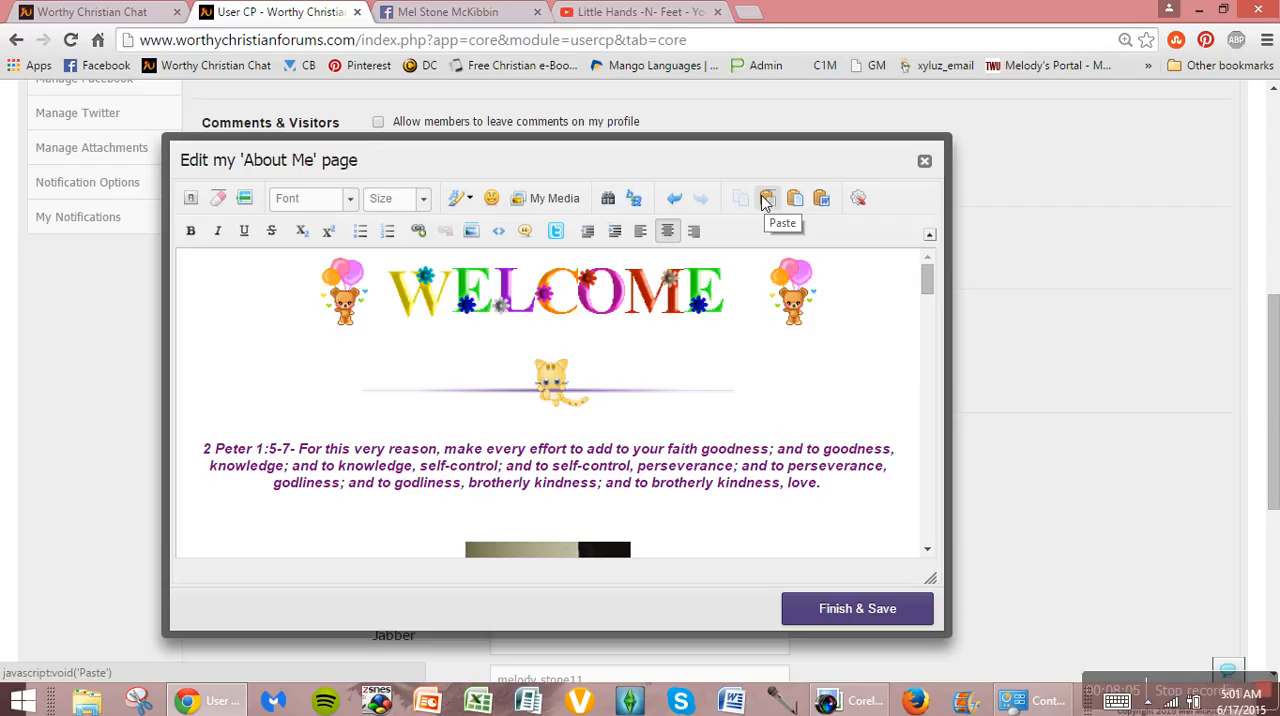
Step: Remove all formatting from the 2 Peter verse, and undo the removal
{"action": "left_click", "coordinate": [852, 489]}
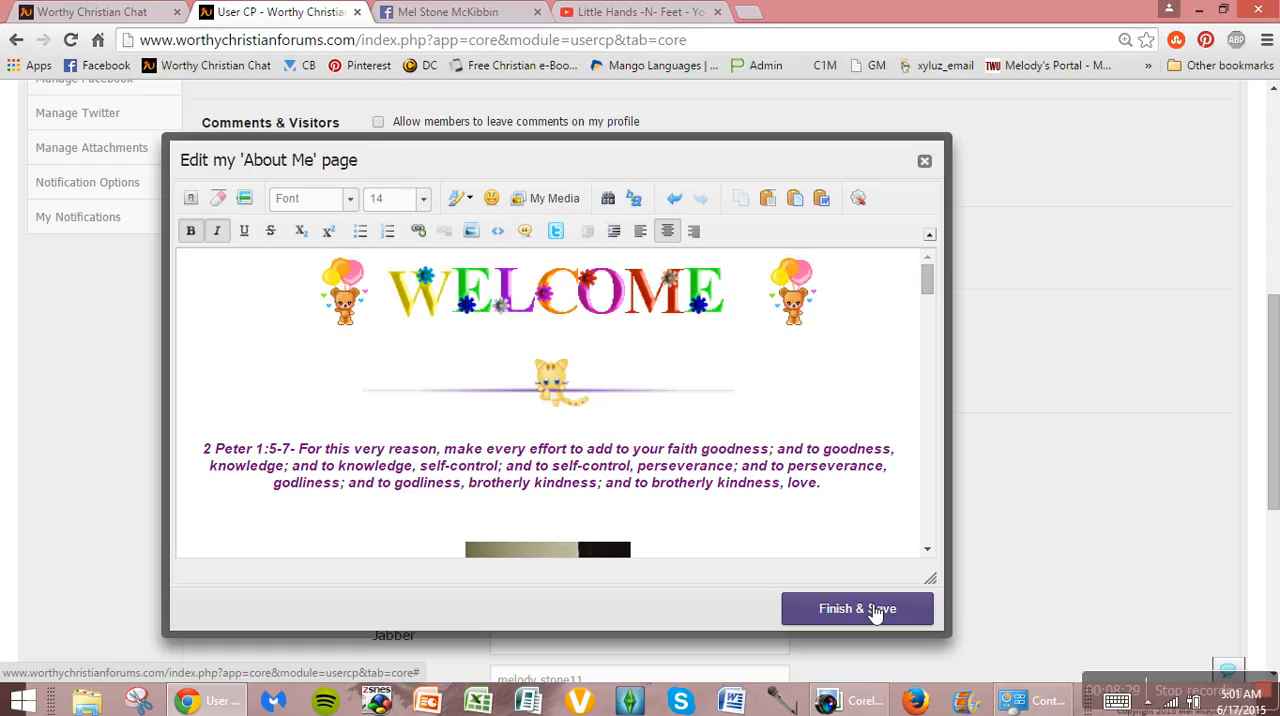
{"action": "left_click_drag", "start_coordinate": [850, 493], "coordinate": [205, 453]}
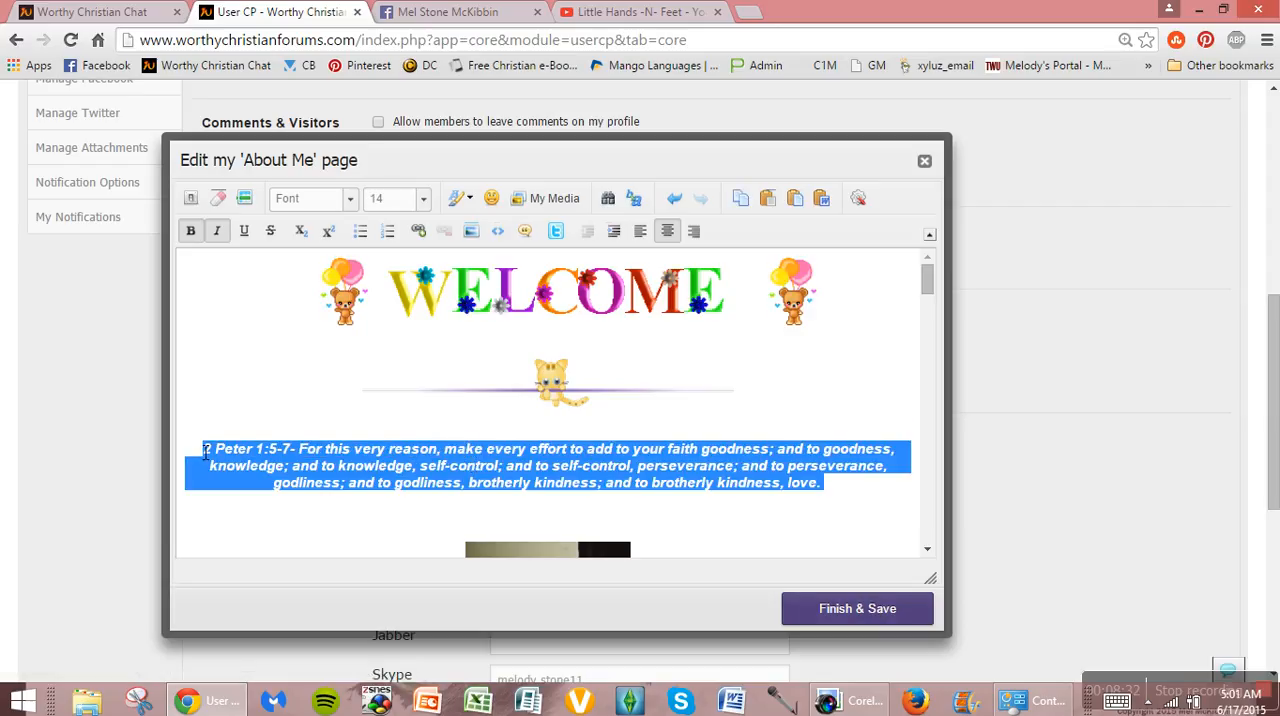
{"action": "left_click", "coordinate": [226, 199]}
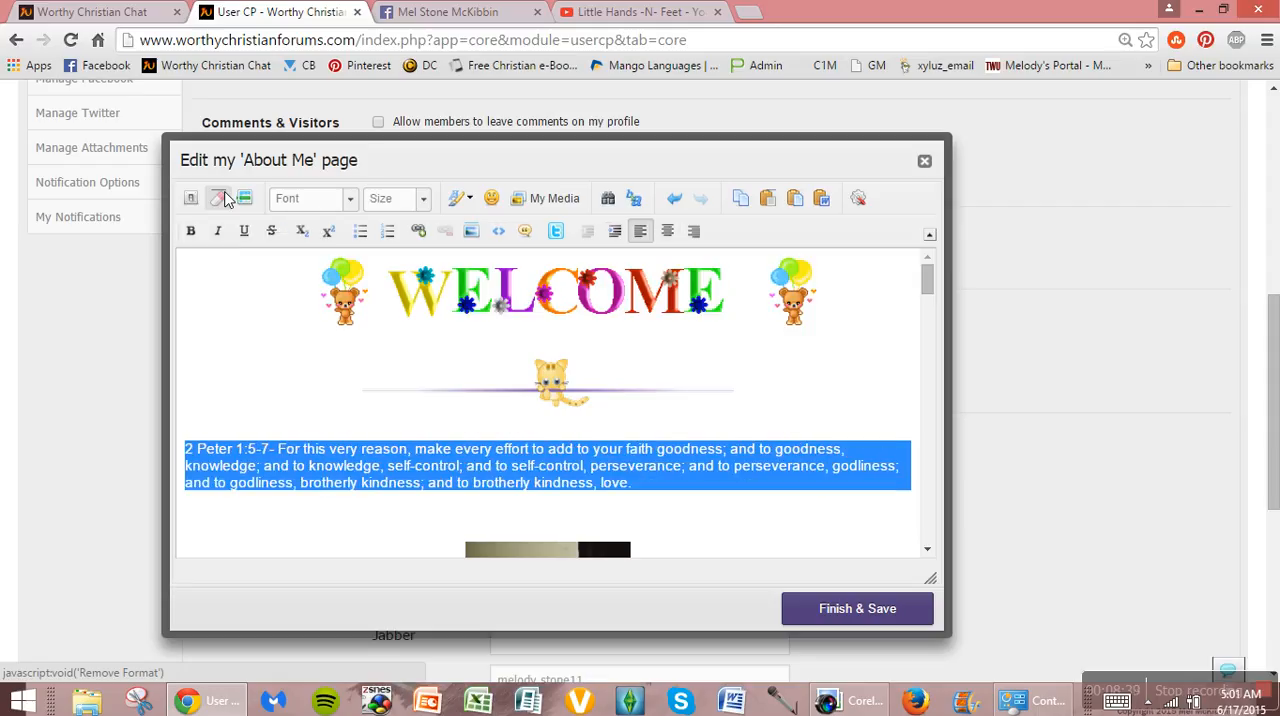
{"action": "left_click", "coordinate": [821, 515]}
{"action": "key", "text": "ctrl+z"}
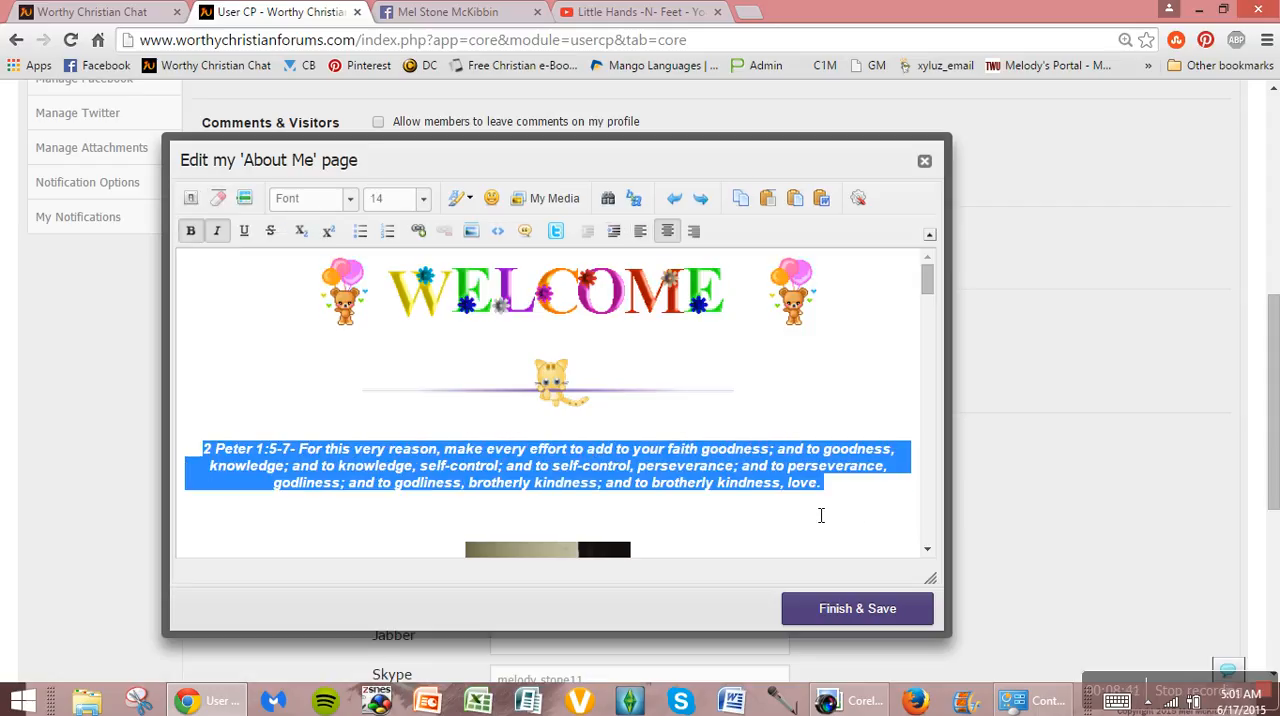
Step: Finish editing and save the About Me page
{"action": "left_click", "coordinate": [842, 500]}
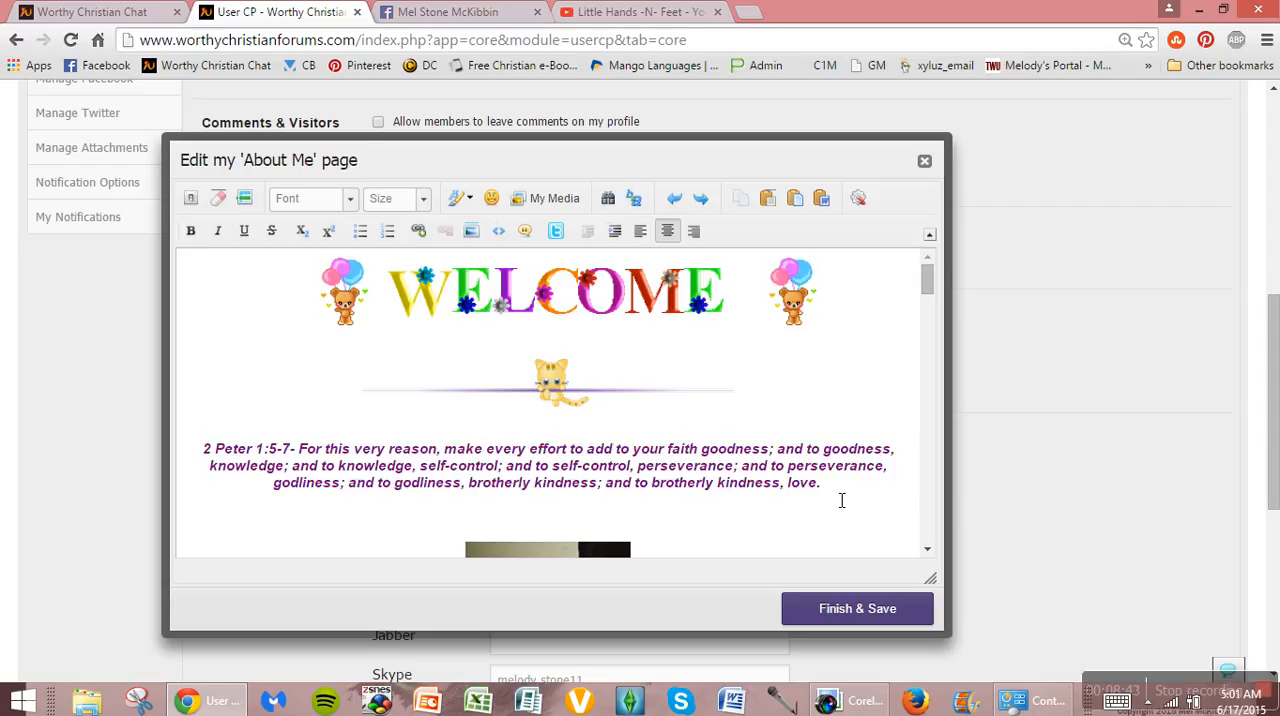
{"action": "left_click", "coordinate": [848, 618]}
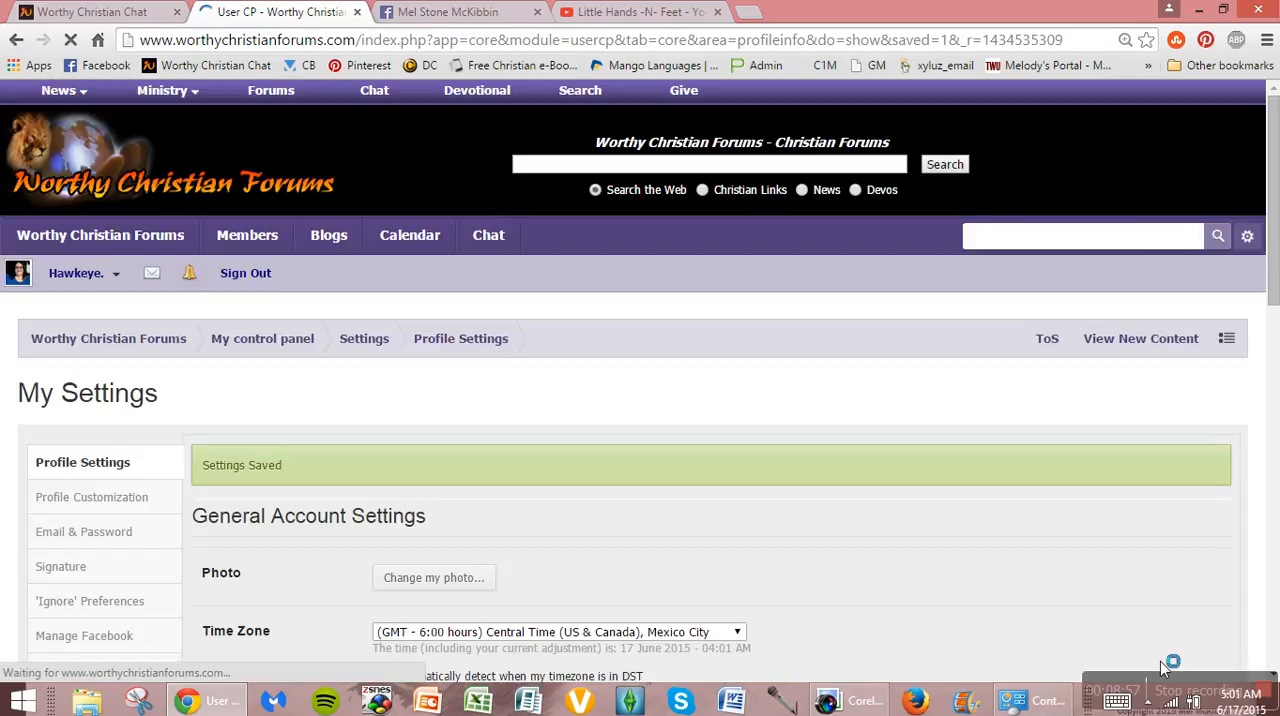